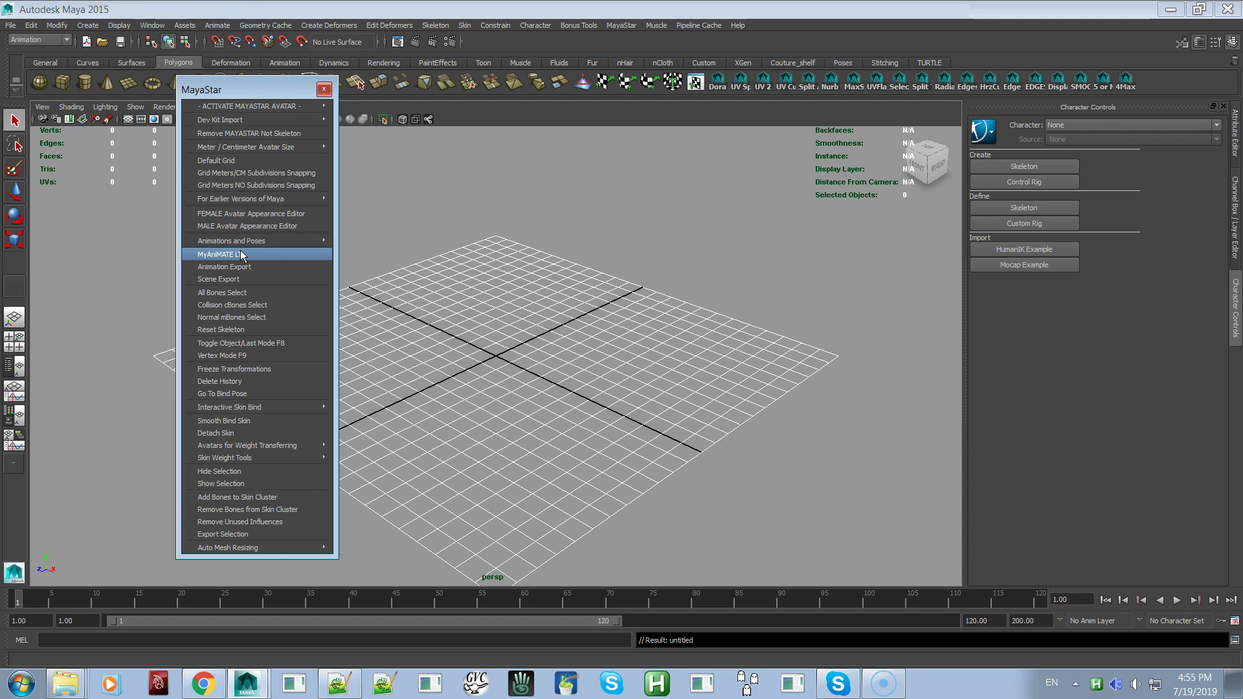
Step: Activate the original female MayaStar avatar and view it from the front
{"action": "left_click", "coordinate": [273, 107]}
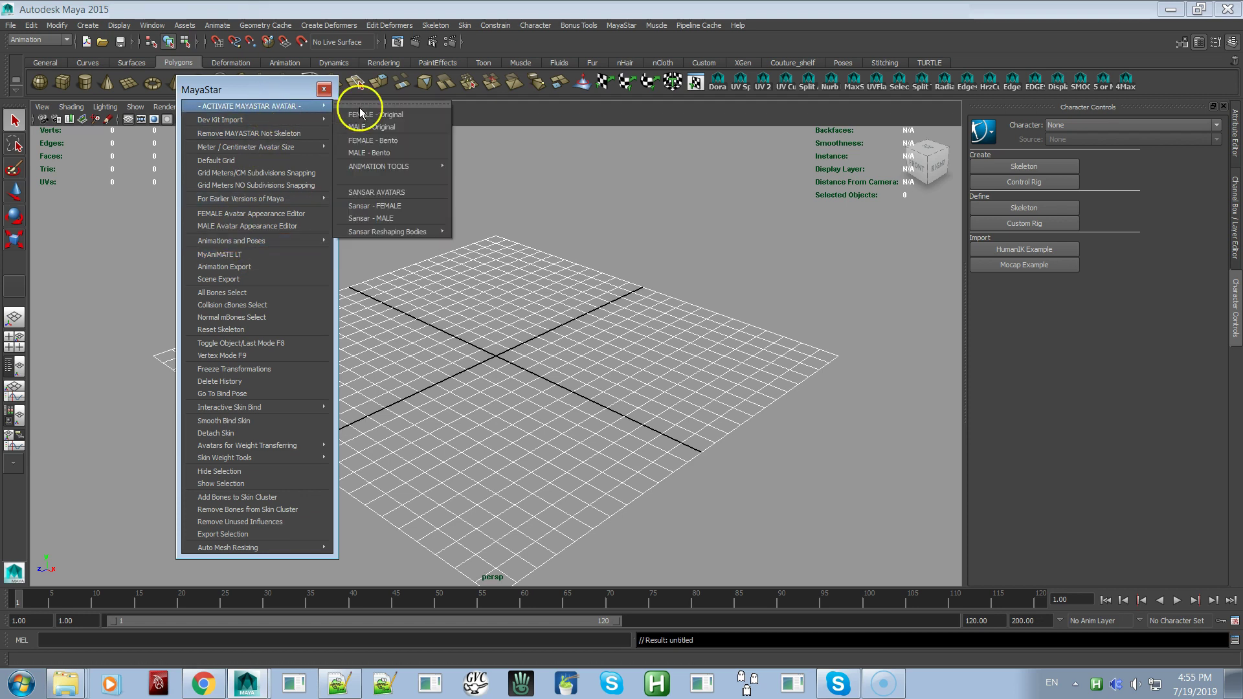
{"action": "left_click", "coordinate": [367, 120]}
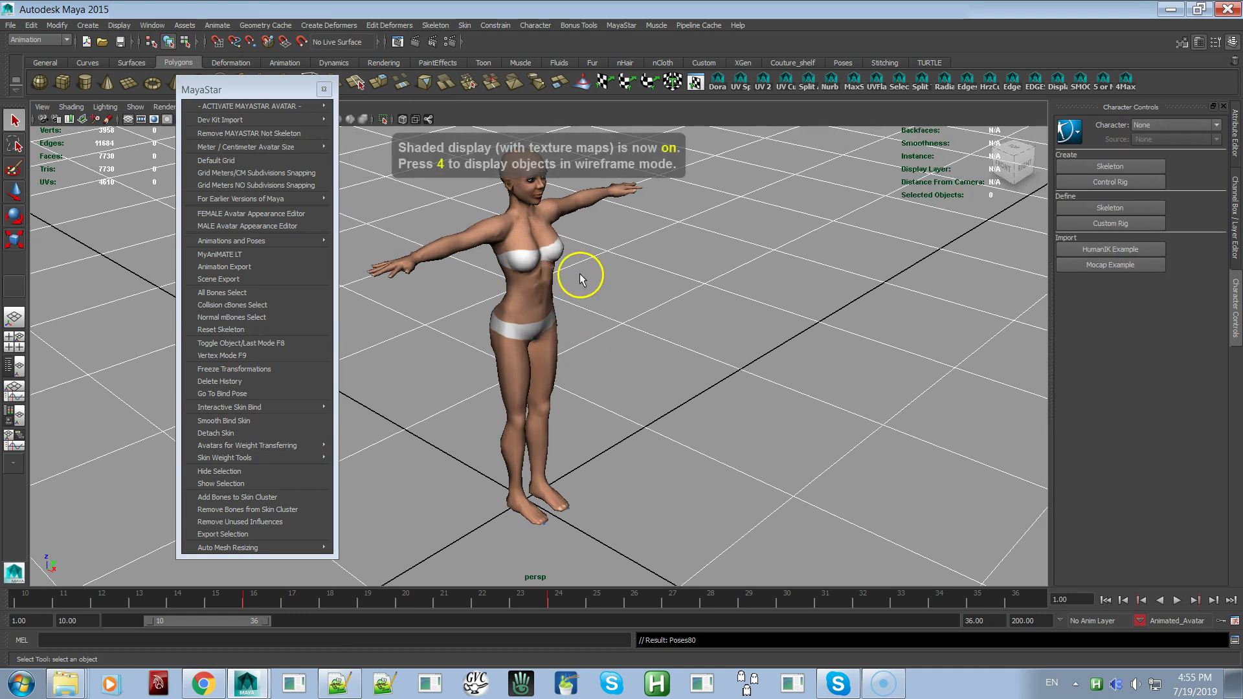
{"action": "left_click_drag", "start_coordinate": [683, 318], "coordinate": [582, 289], "text": "alt"}
{"action": "middle_click_drag", "start_coordinate": [589, 291], "coordinate": [652, 323], "text": "alt"}
{"action": "left_click_drag", "start_coordinate": [652, 324], "coordinate": [610, 252], "text": "alt"}
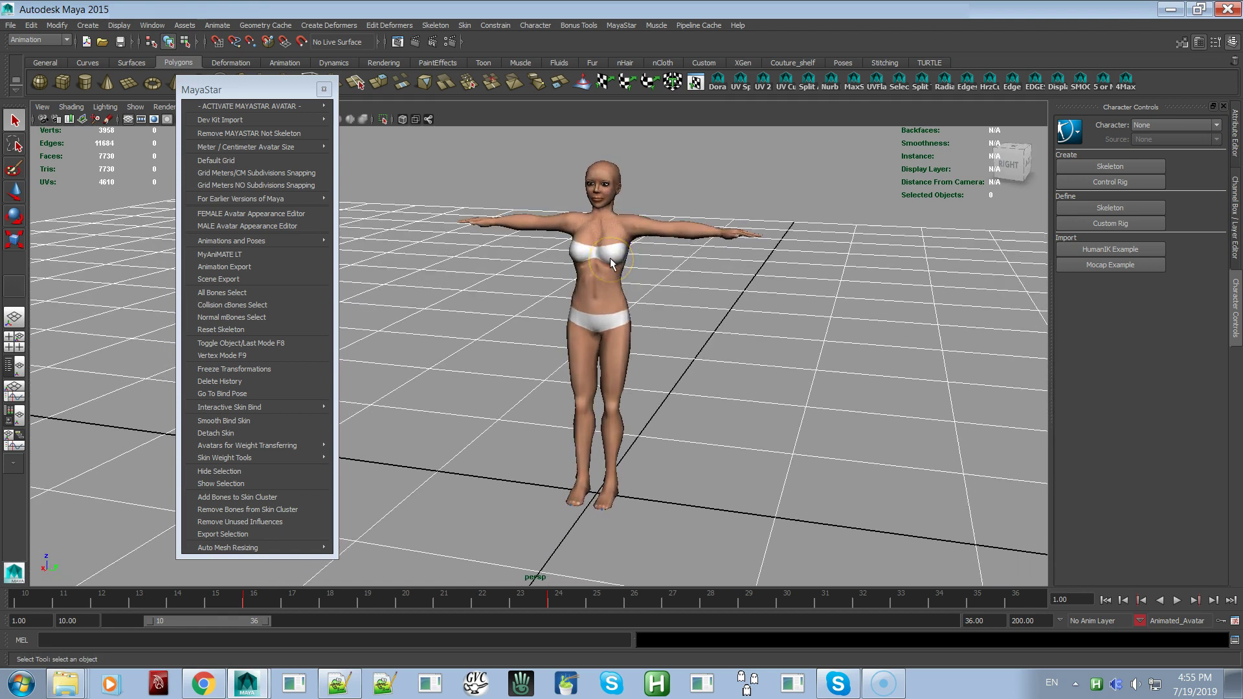
{"action": "left_click", "coordinate": [611, 256]}
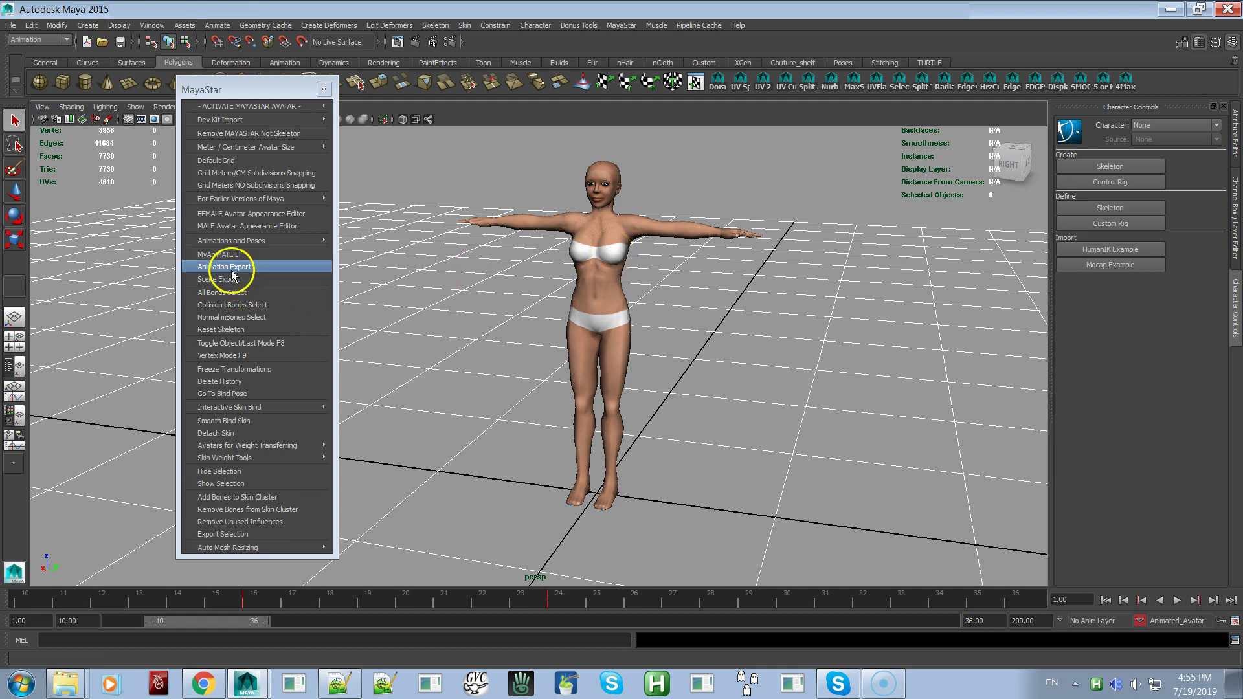
Step: Scrub the timeline to frame 31 to preview the avatar's animated pose
{"action": "left_click", "coordinate": [608, 594]}
{"action": "left_click_drag", "start_coordinate": [608, 594], "coordinate": [814, 555]}
{"action": "left_click_drag", "start_coordinate": [754, 449], "coordinate": [744, 522], "text": "alt"}
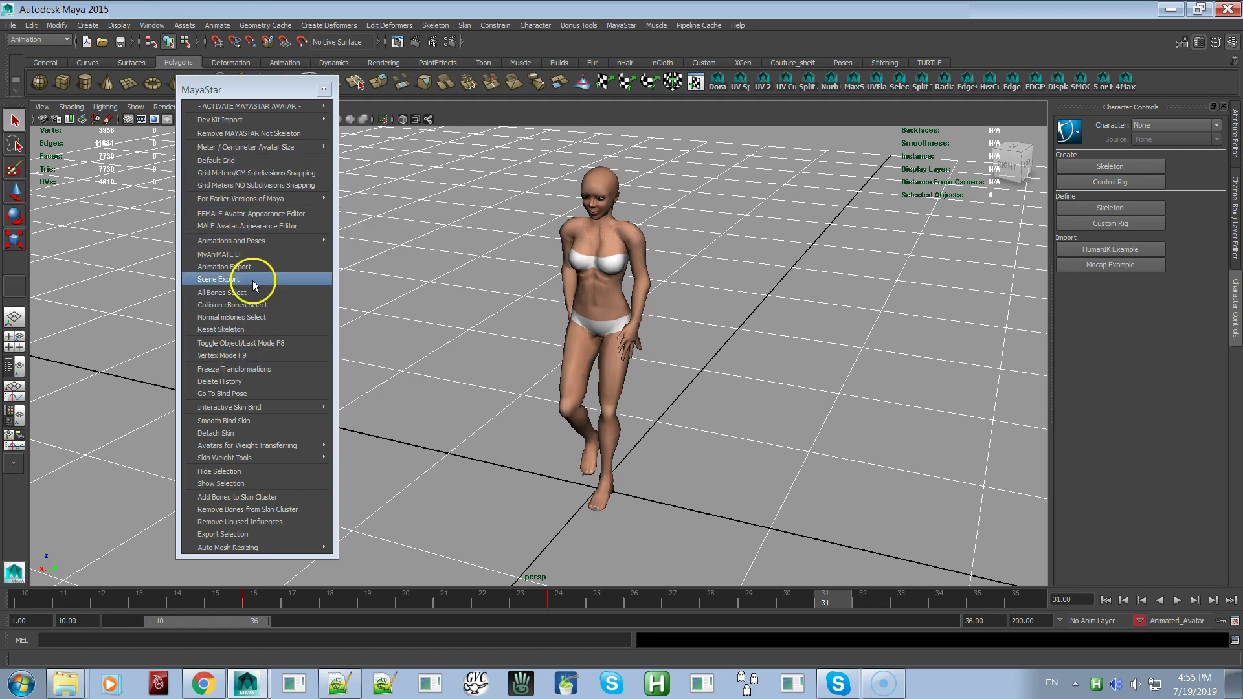
Step: Open the FEMALE Avatar Appearance Editor and apply the Voluptuous fitted mesh body type
{"action": "left_click", "coordinate": [246, 215]}
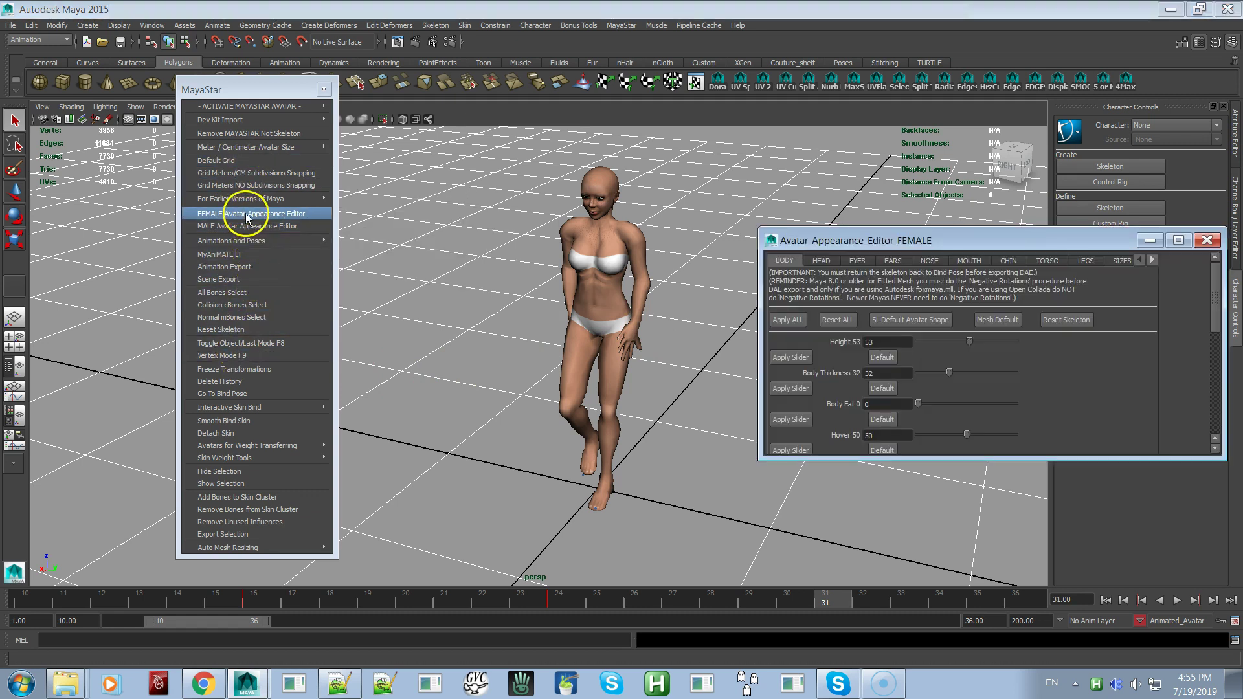
{"action": "left_click", "coordinate": [1153, 260]}
{"action": "left_click", "coordinate": [1153, 260]}
{"action": "left_click", "coordinate": [1107, 261]}
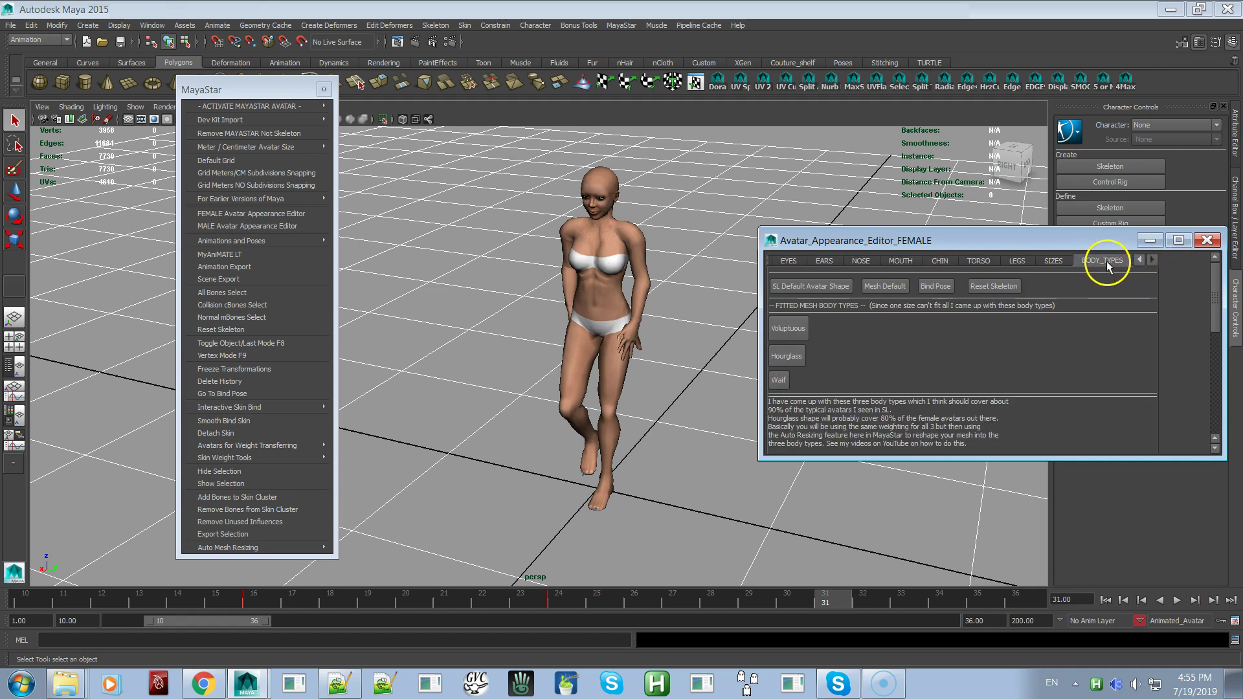
{"action": "left_click", "coordinate": [787, 328]}
{"action": "left_click_drag", "start_coordinate": [593, 414], "coordinate": [738, 284], "text": "alt"}
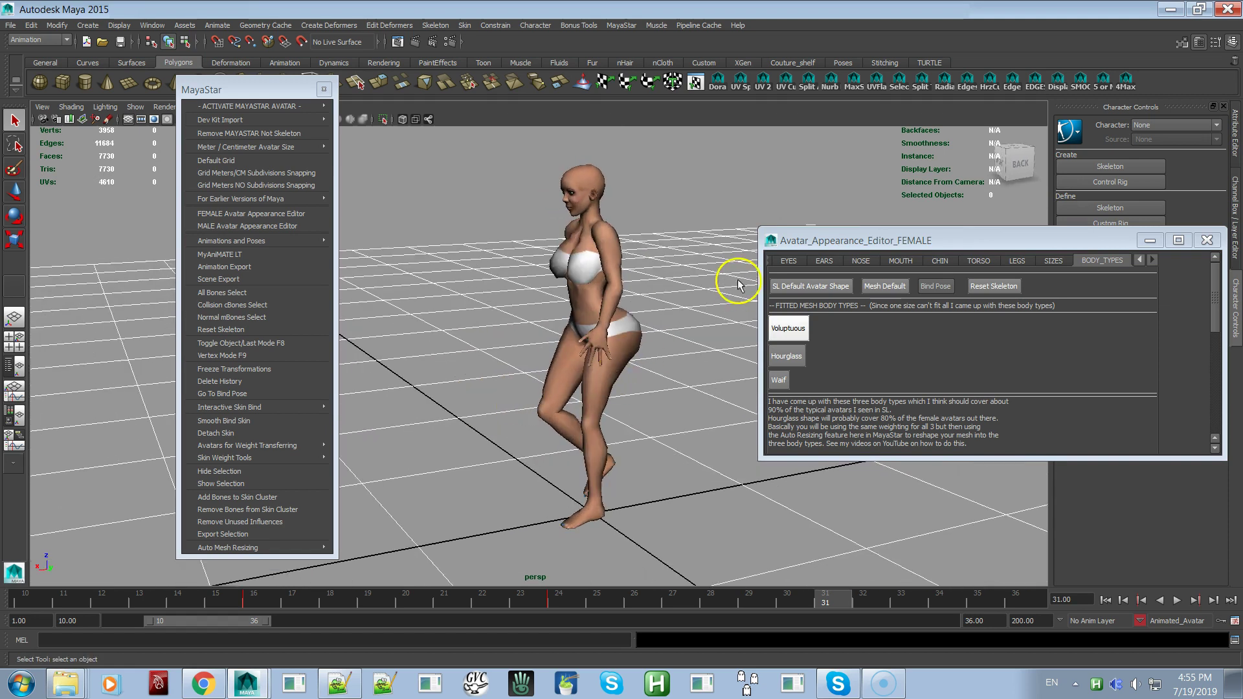
Step: Set the avatar's body Height to 100 in the appearance editor
{"action": "left_click", "coordinate": [1140, 259]}
{"action": "left_click", "coordinate": [1140, 259]}
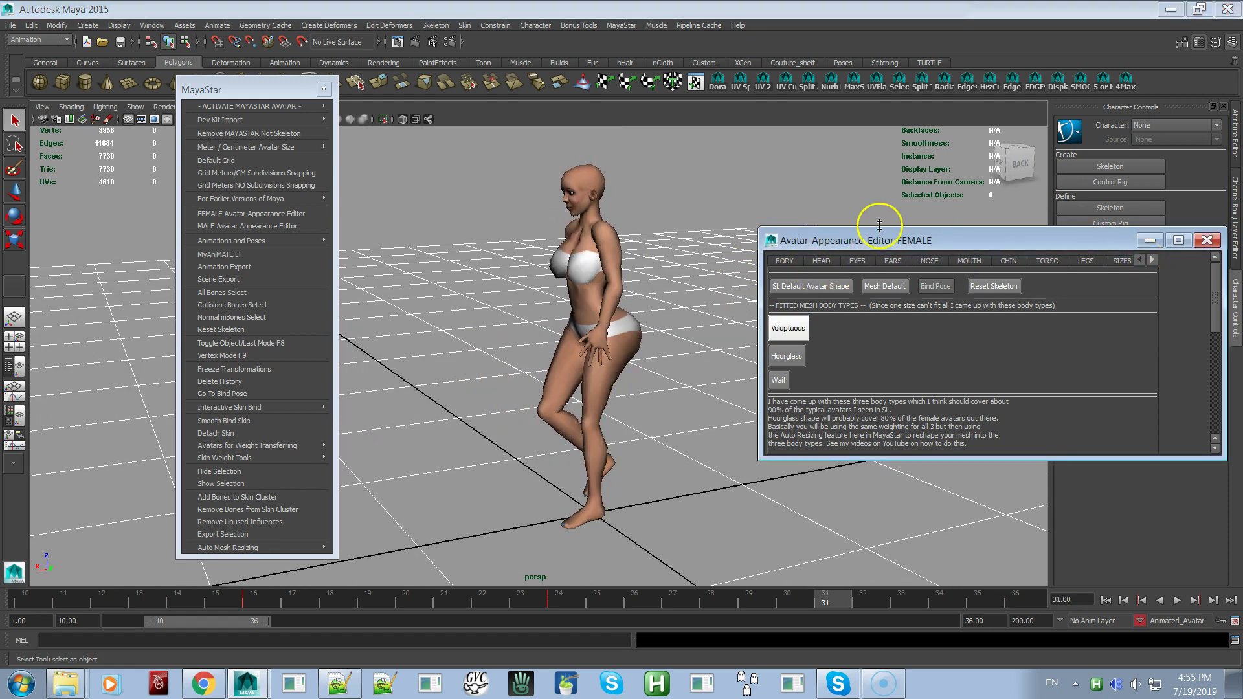
{"action": "left_click", "coordinate": [782, 261]}
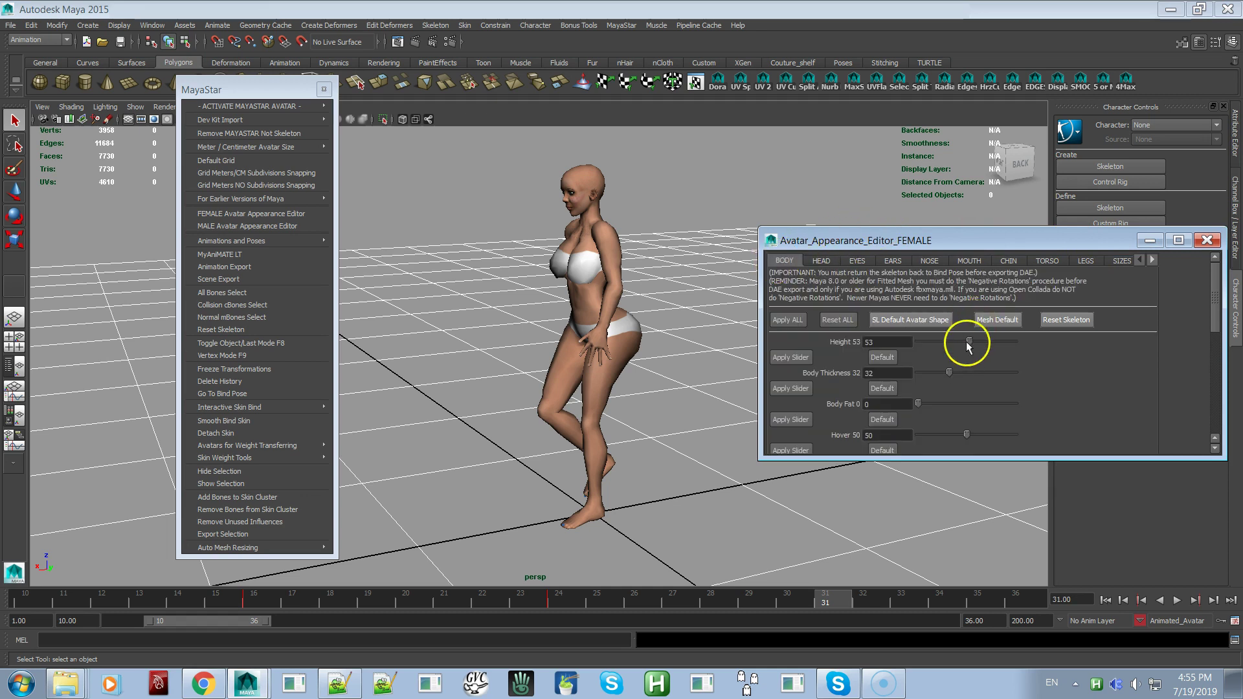
{"action": "left_click_drag", "start_coordinate": [968, 342], "coordinate": [1057, 332]}
{"action": "left_click_drag", "start_coordinate": [748, 488], "coordinate": [702, 464], "text": "alt"}
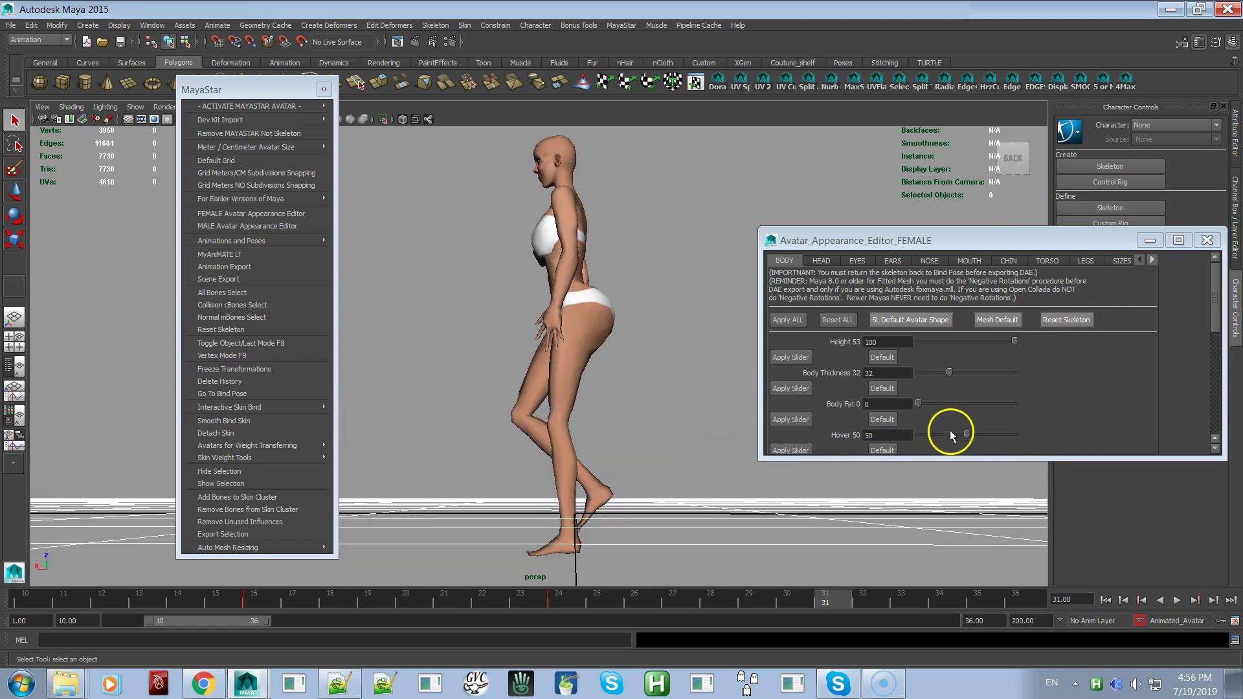
Step: Set the avatar's Hover to 54, check the figure and close the appearance editor
{"action": "left_click_drag", "start_coordinate": [965, 429], "coordinate": [970, 432]}
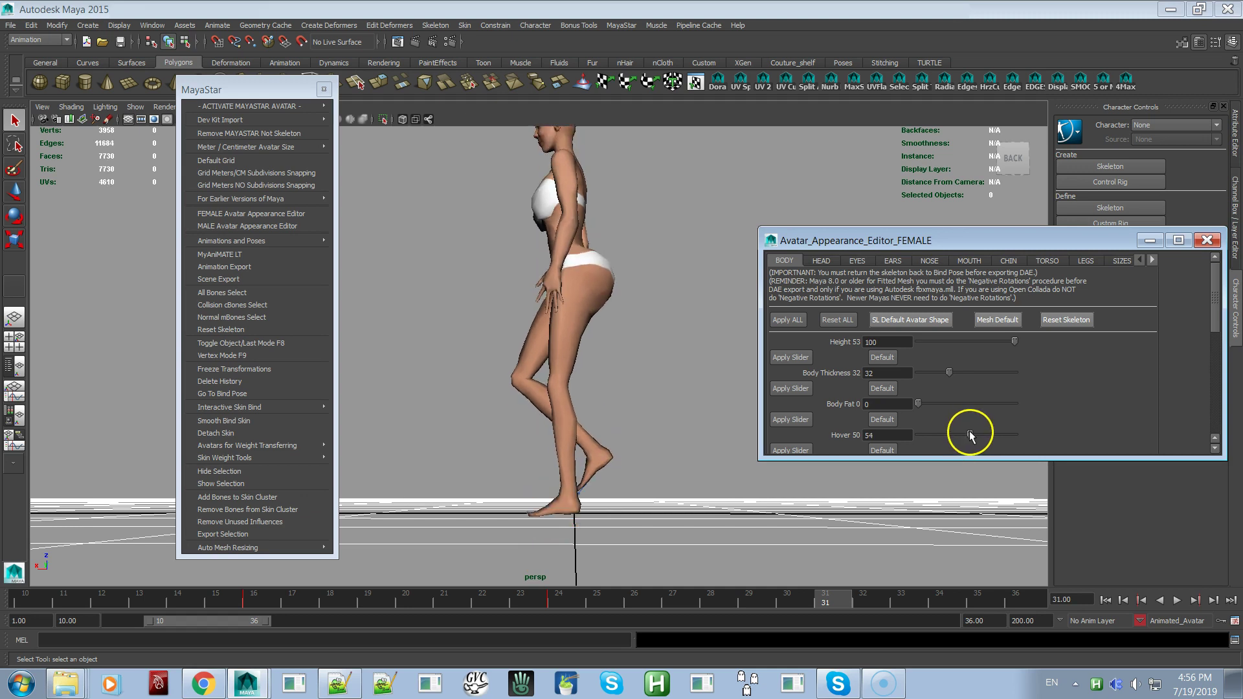
{"action": "left_click_drag", "start_coordinate": [602, 503], "coordinate": [704, 521], "text": "alt"}
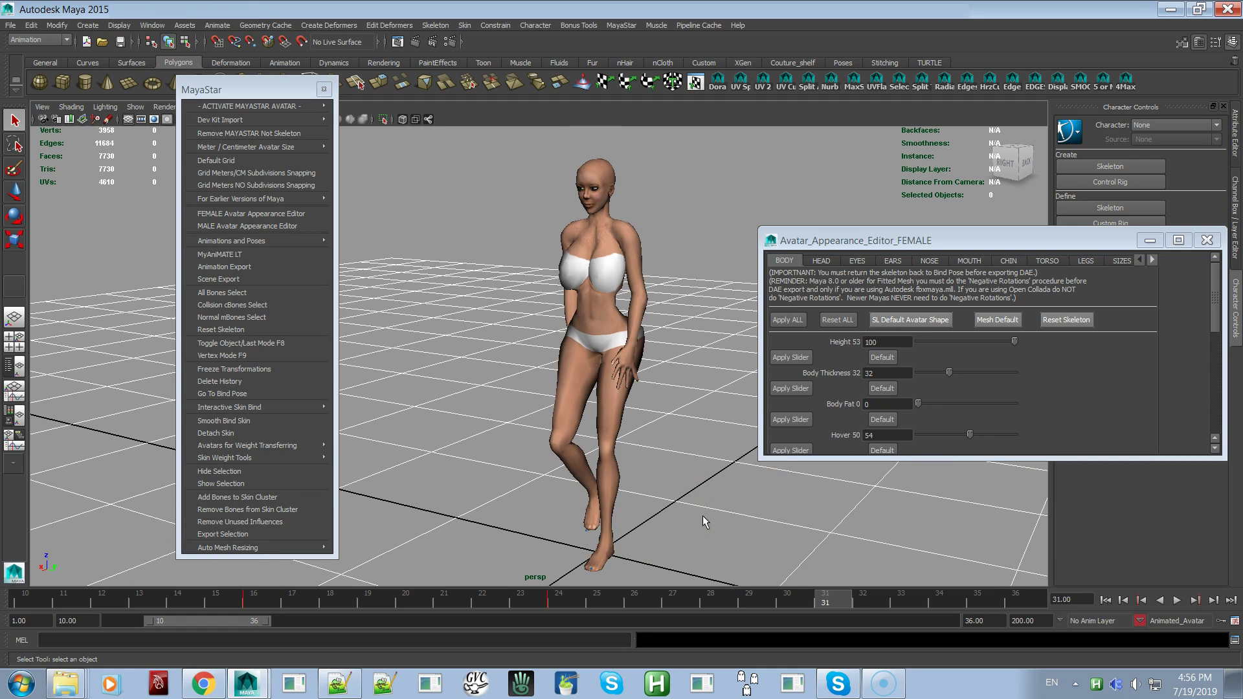
{"action": "left_click_drag", "start_coordinate": [611, 380], "coordinate": [712, 383], "text": "alt"}
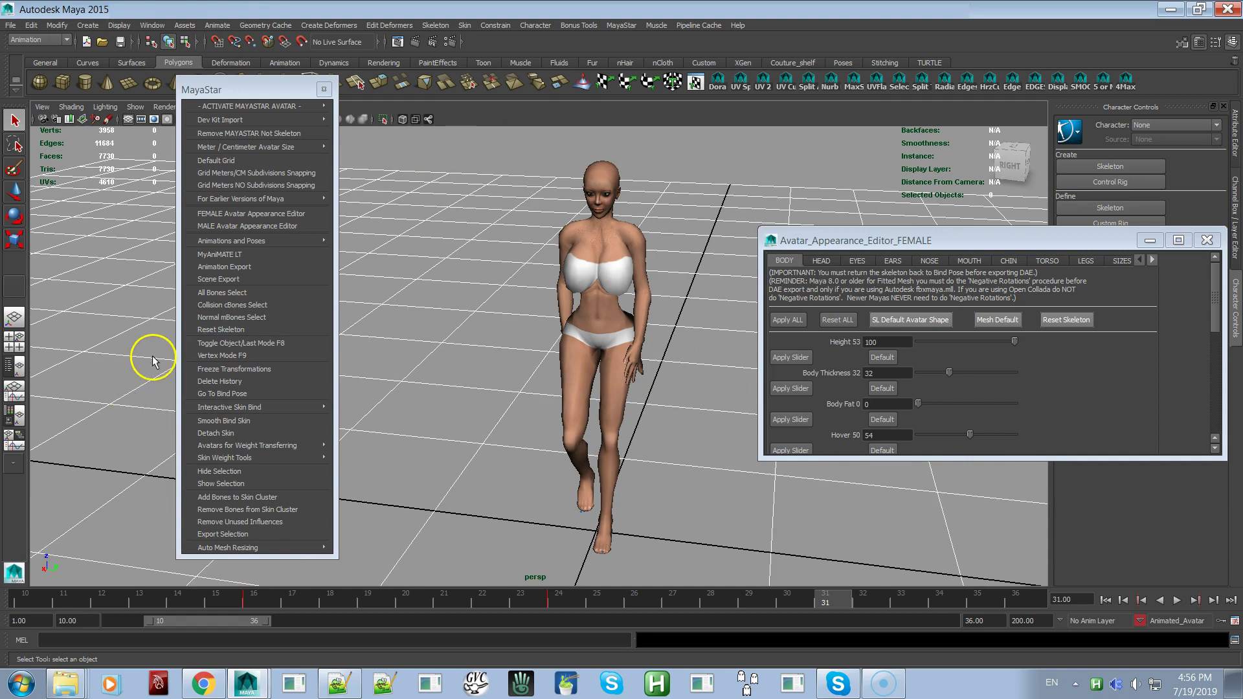
{"action": "left_click", "coordinate": [1208, 240]}
Step: Generate an animation skeleton with MyAniMATE LT, answering YES to collision volume bones and choosing the Anim output format
{"action": "left_click", "coordinate": [279, 253]}
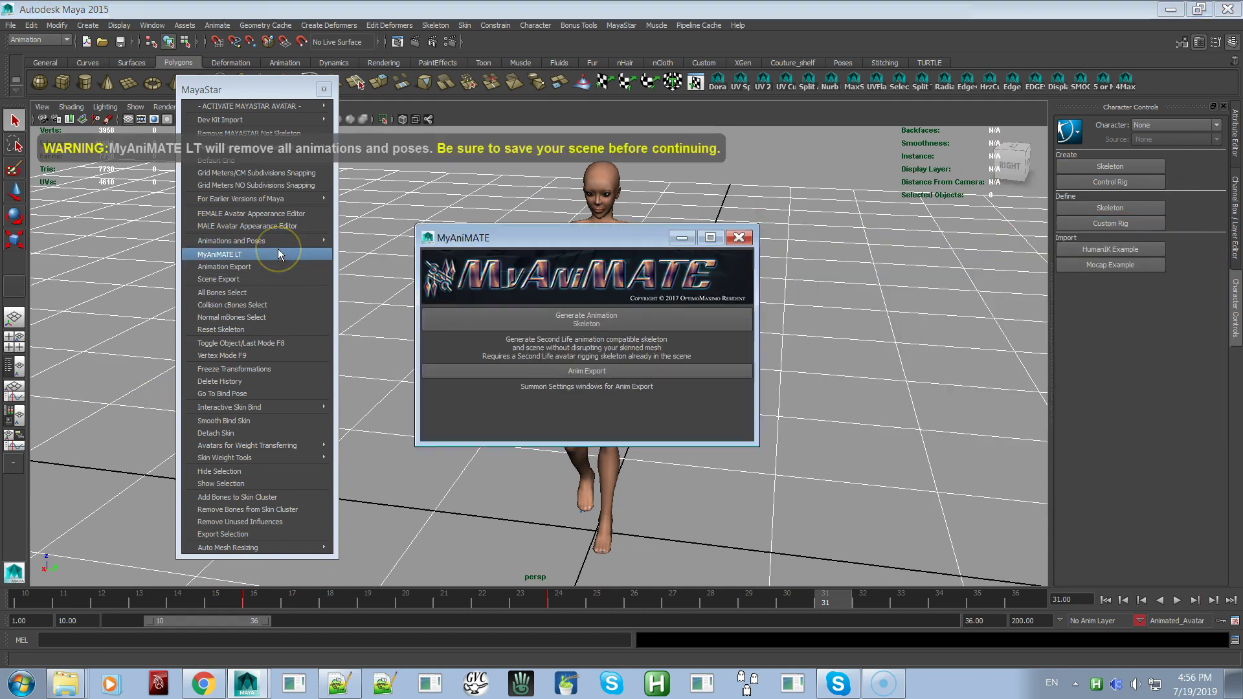
{"action": "left_click_drag", "start_coordinate": [513, 237], "coordinate": [850, 238]}
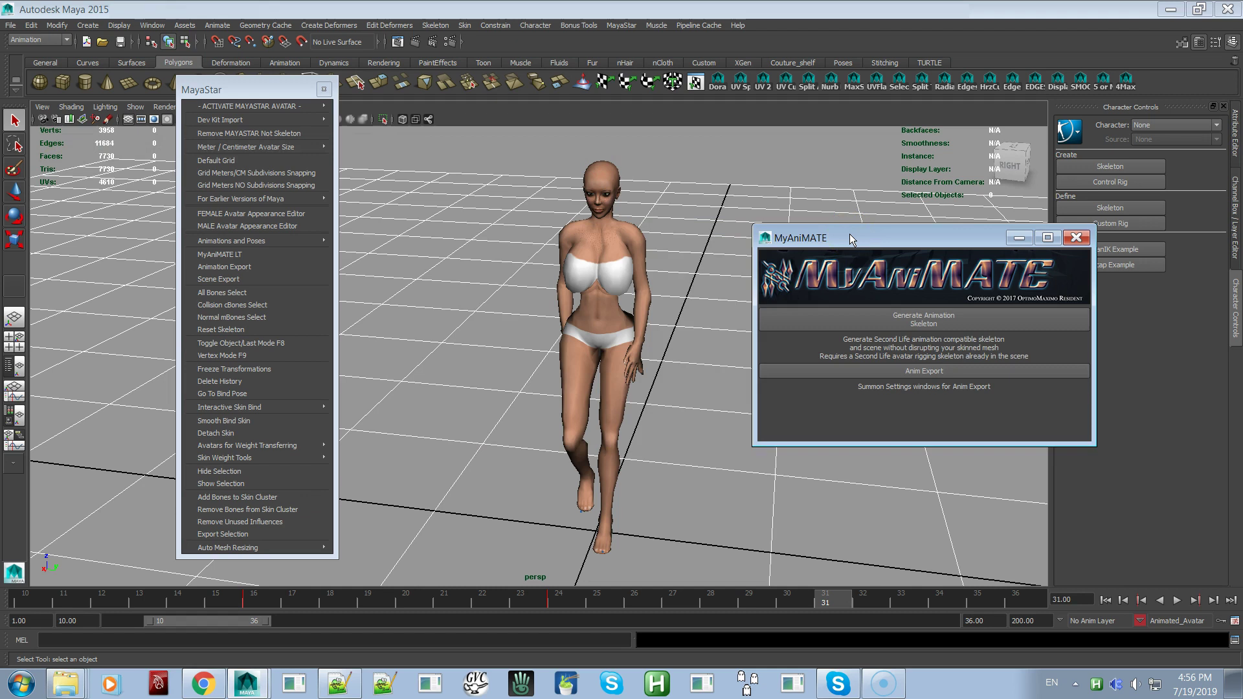
{"action": "left_click", "coordinate": [844, 310]}
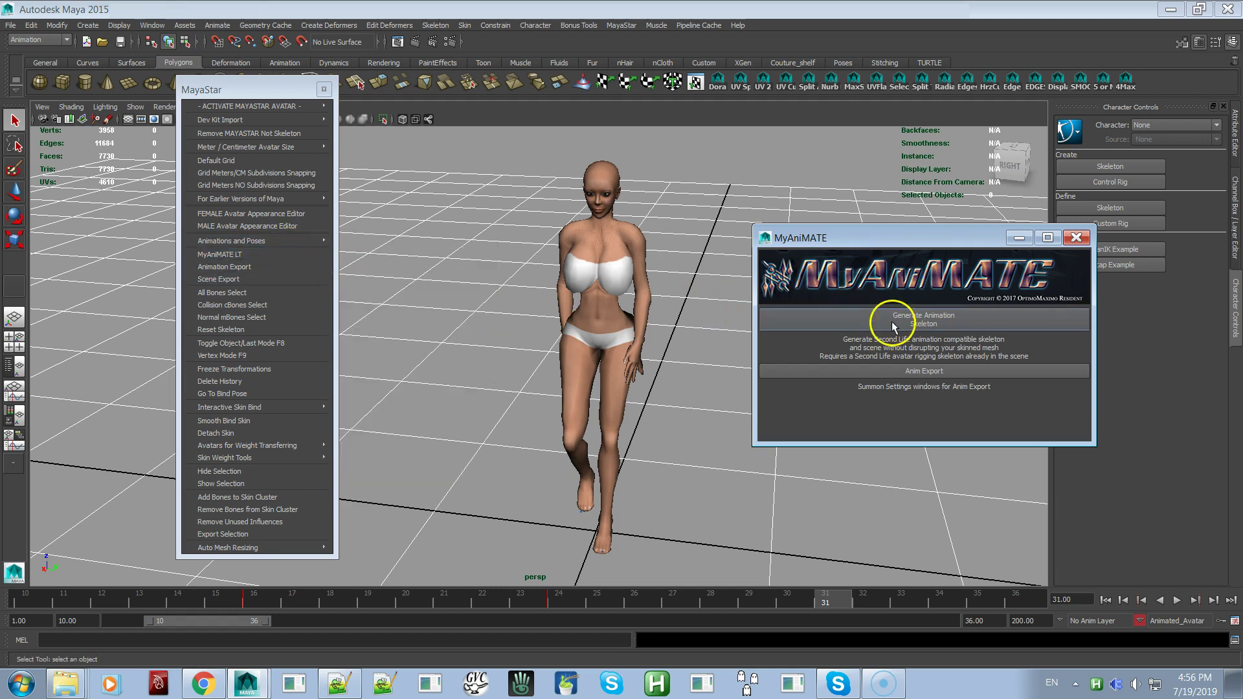
{"action": "left_click", "coordinate": [918, 319]}
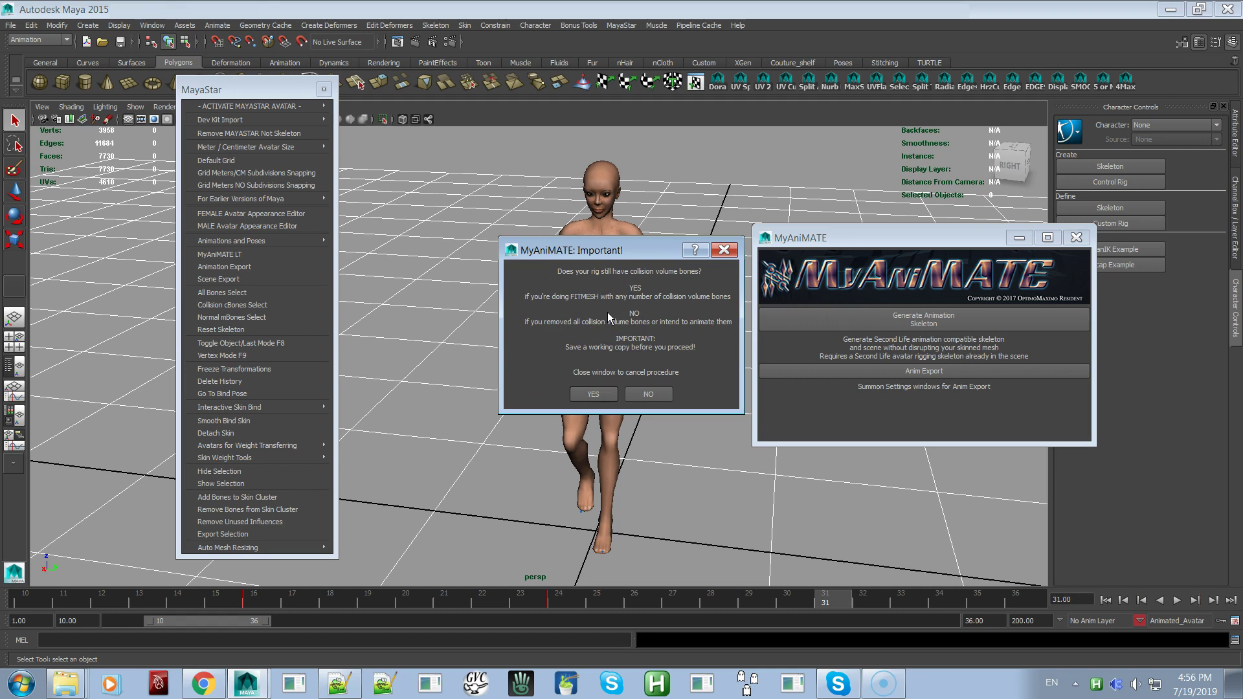
{"action": "left_click", "coordinate": [607, 393]}
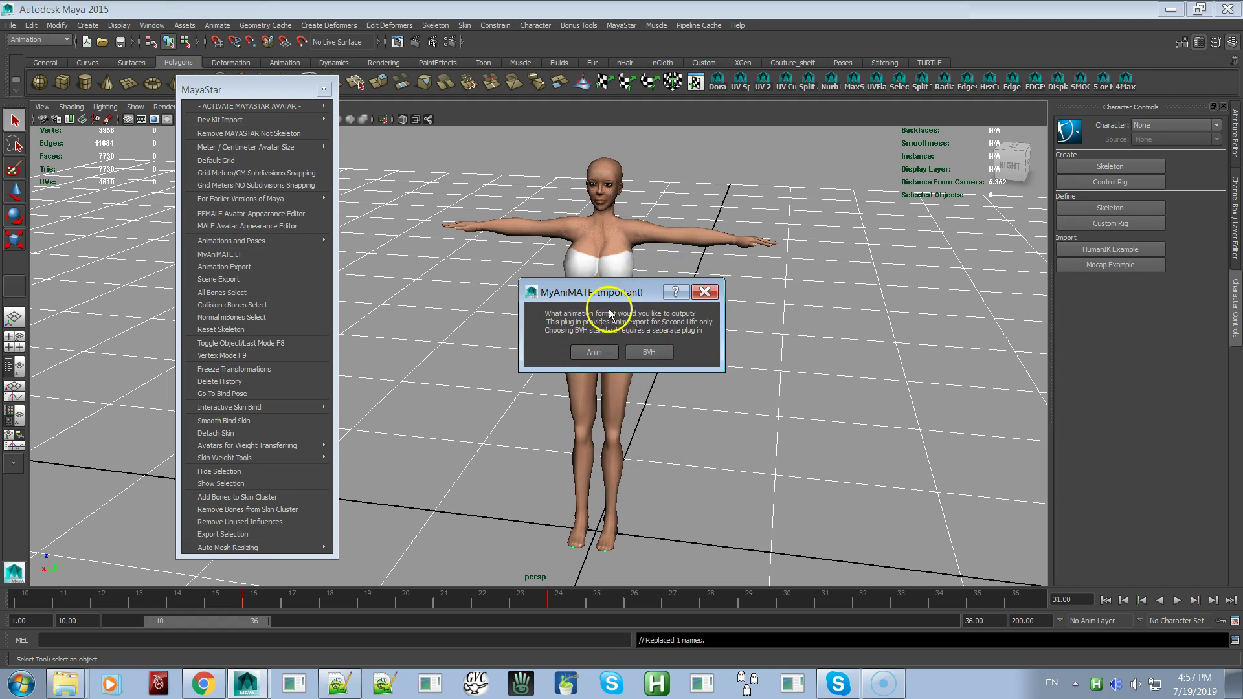
{"action": "left_click", "coordinate": [592, 352]}
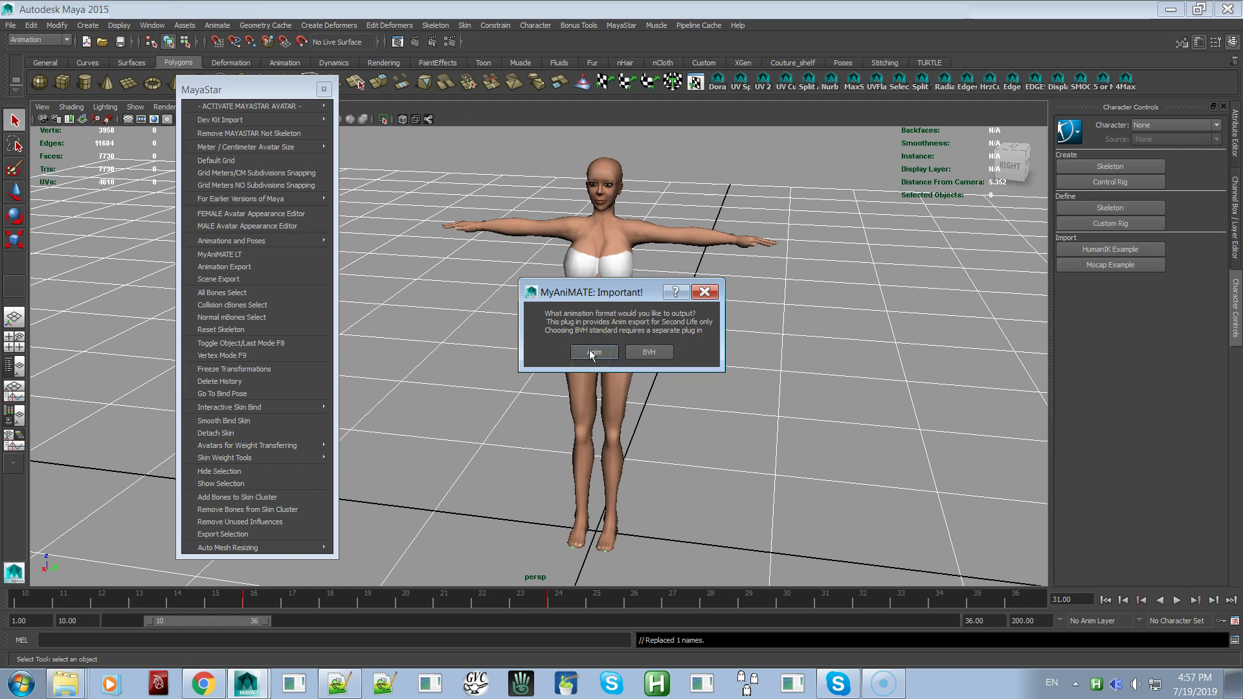
Step: Create a HumanIK (HIK) rig for the generated skeleton and activate the Move tool on its ground control
{"action": "left_click", "coordinate": [595, 306]}
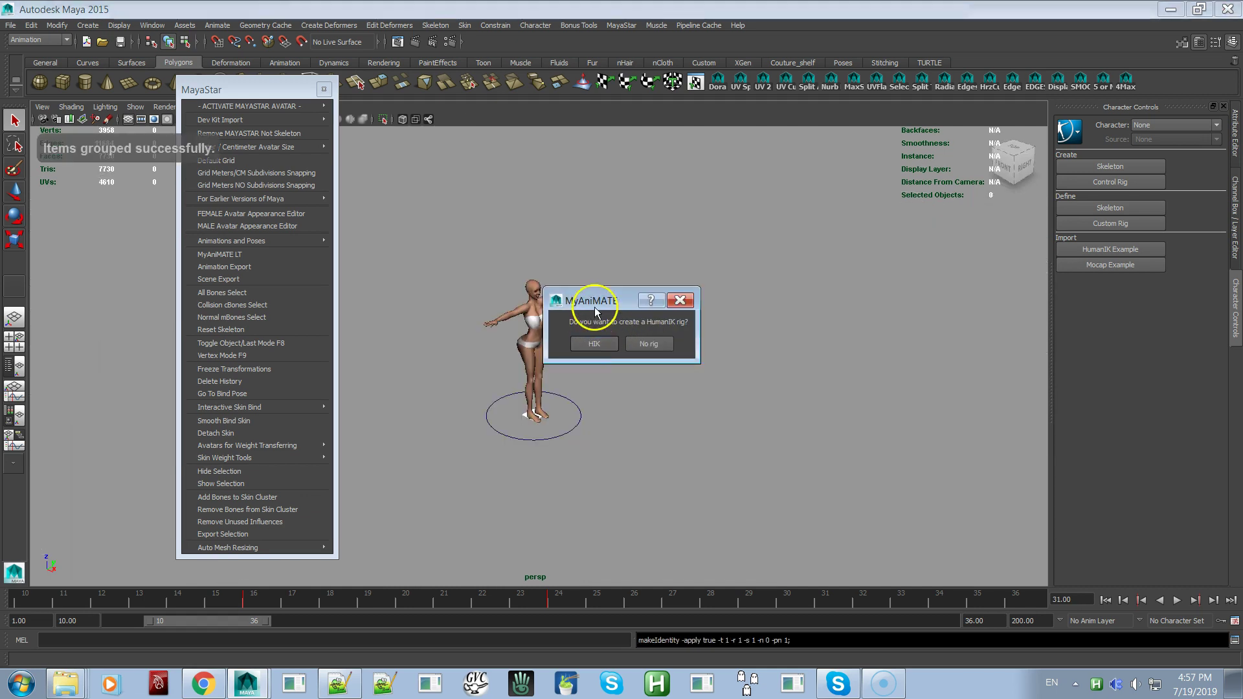
{"action": "left_click_drag", "start_coordinate": [623, 228], "coordinate": [625, 222]}
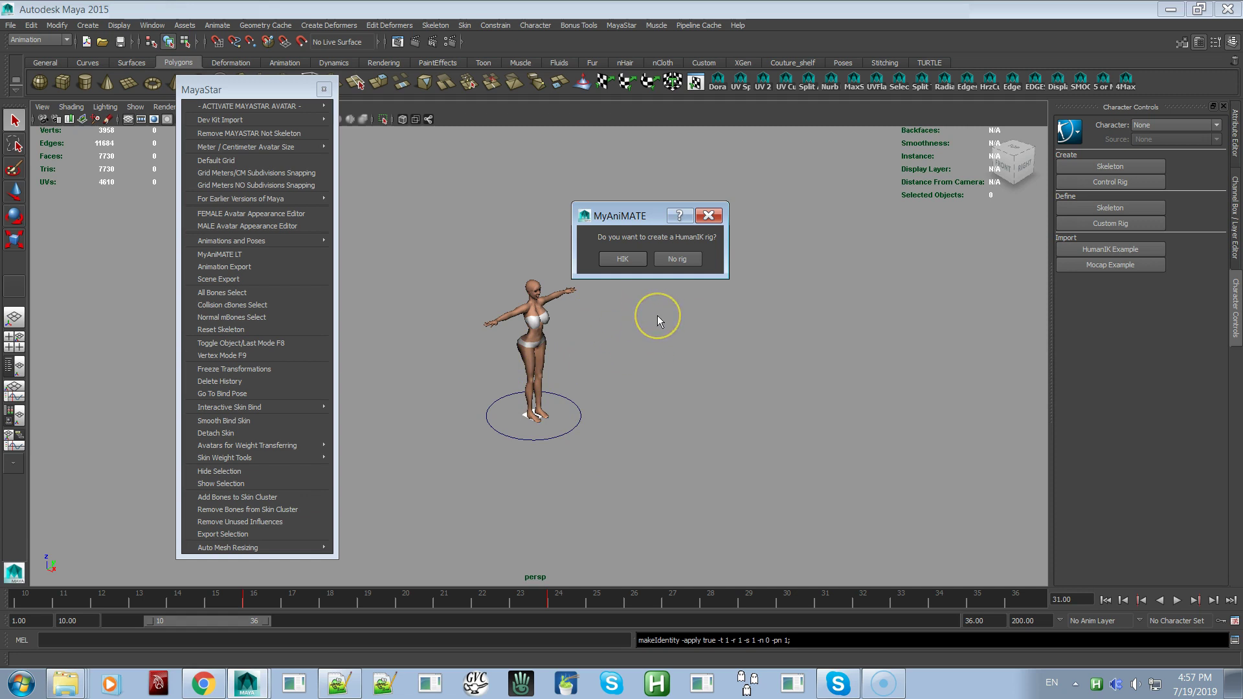
{"action": "left_click", "coordinate": [611, 259]}
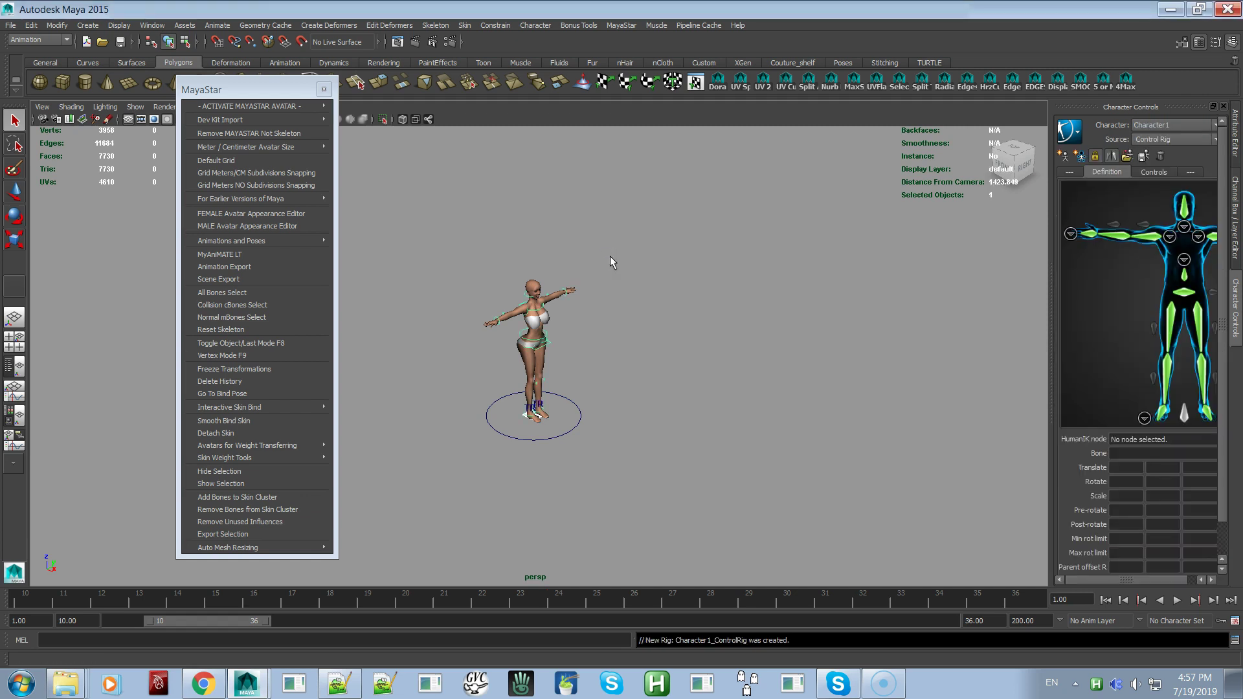
{"action": "left_click_drag", "start_coordinate": [590, 311], "coordinate": [536, 472], "text": "alt"}
{"action": "key", "text": "w"}
{"action": "right_click_drag", "start_coordinate": [625, 442], "coordinate": [682, 495], "text": "alt"}
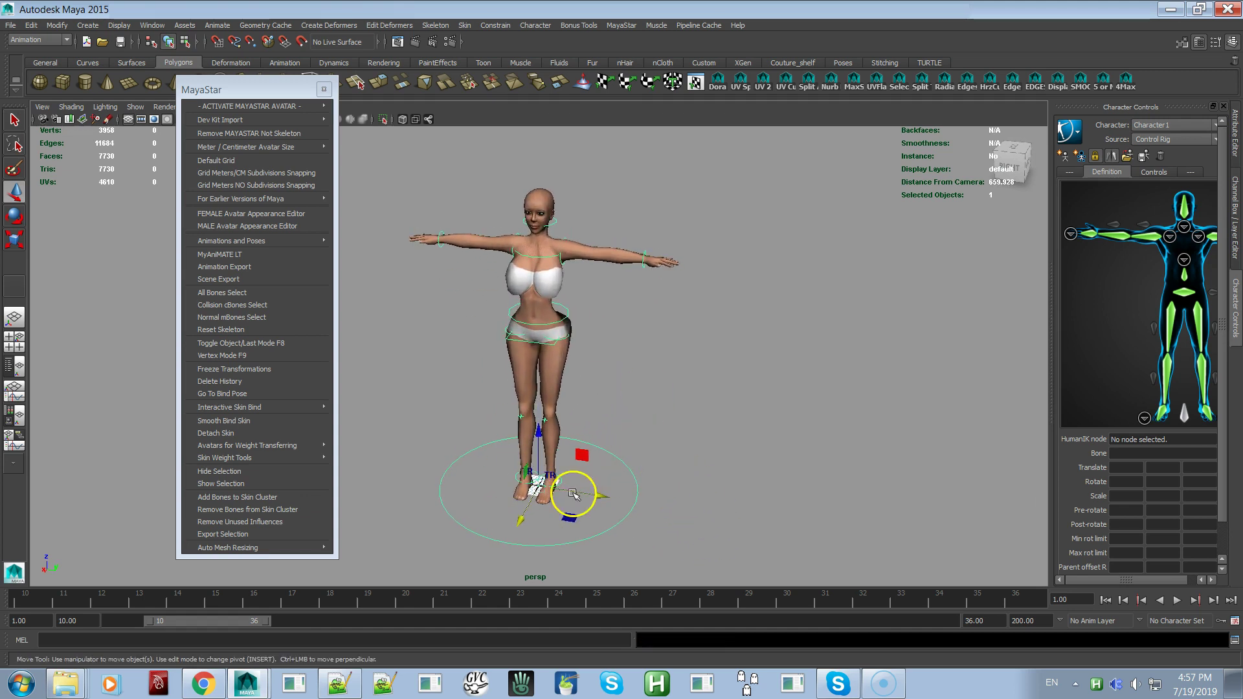
Step: Show the scene grid in meters with no subdivisions snapping
{"action": "left_click", "coordinate": [224, 185]}
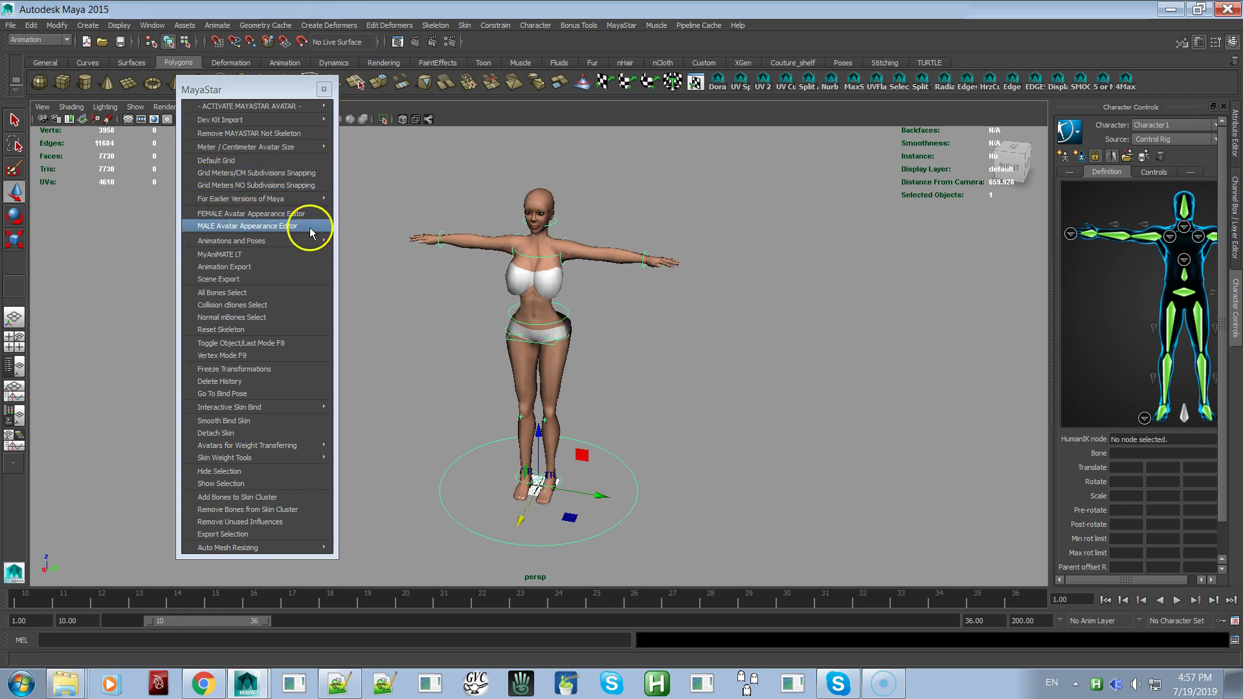
{"action": "left_click", "coordinate": [225, 185]}
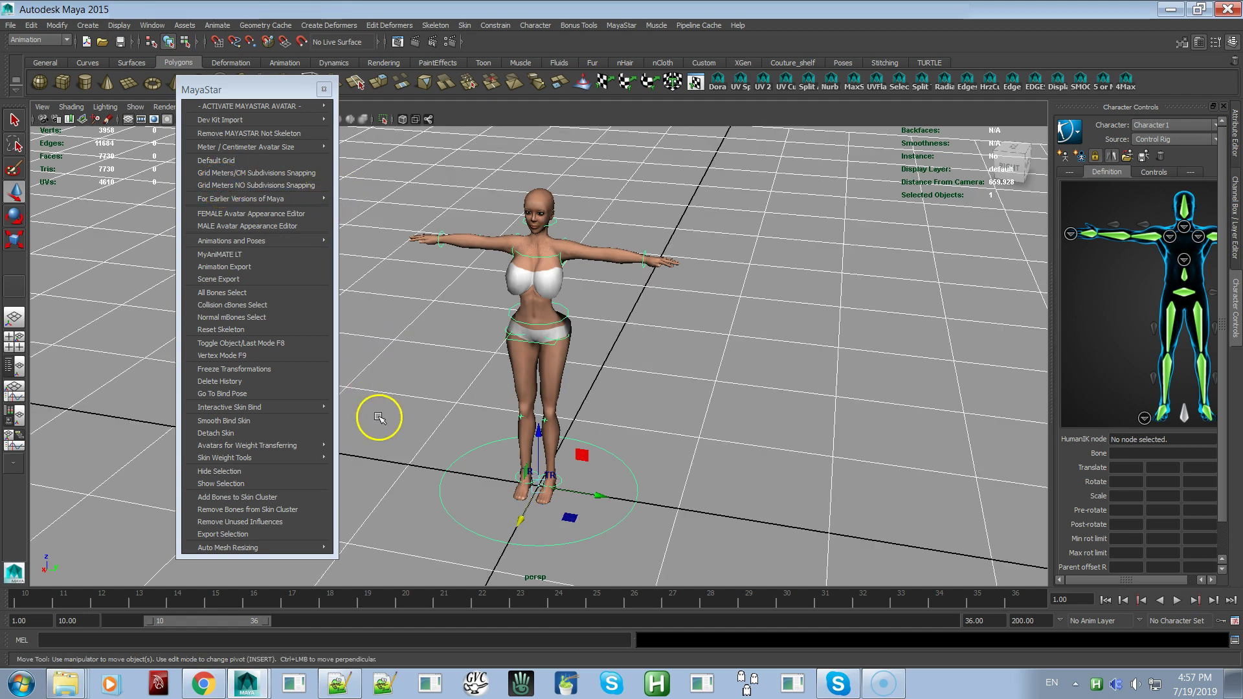
{"action": "scroll", "coordinate": [414, 368], "scroll_direction": "down", "scroll_amount": 2}
{"action": "scroll", "coordinate": [413, 368], "scroll_direction": "down", "scroll_amount": 2}
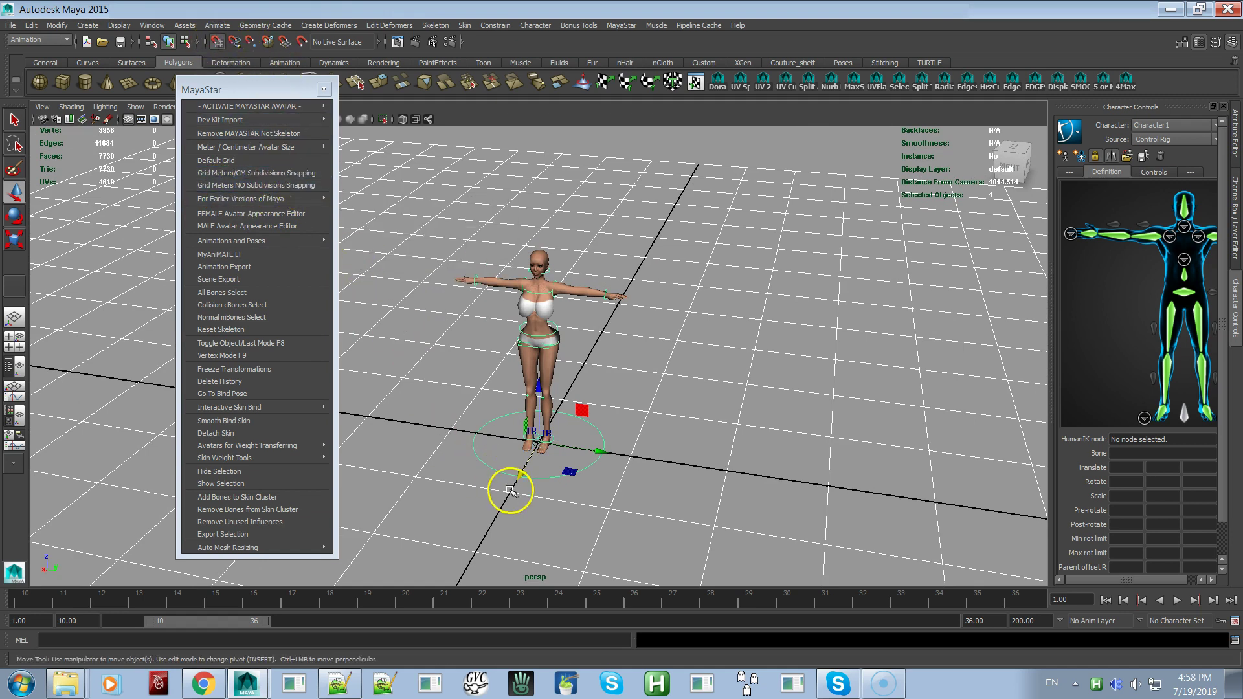
Step: Try moving the rig's ground control along the X axis to test its grid snapping
{"action": "left_click_drag", "start_coordinate": [520, 476], "coordinate": [534, 446]}
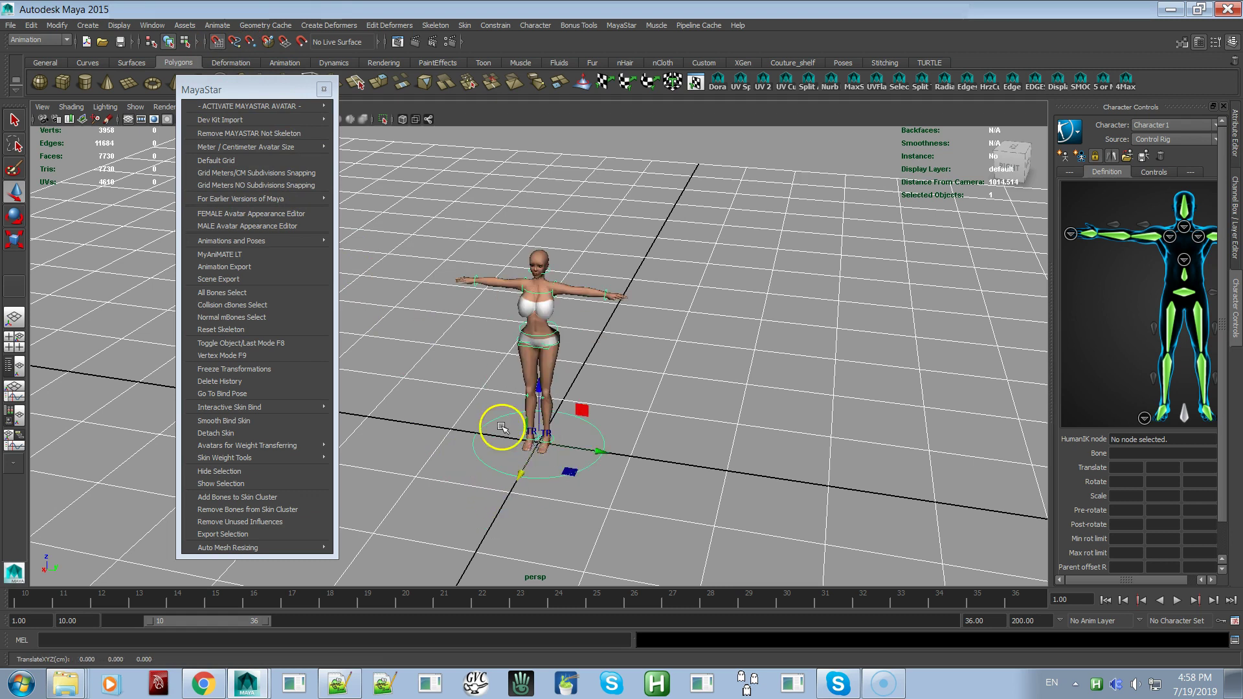
{"action": "left_click", "coordinate": [264, 181]}
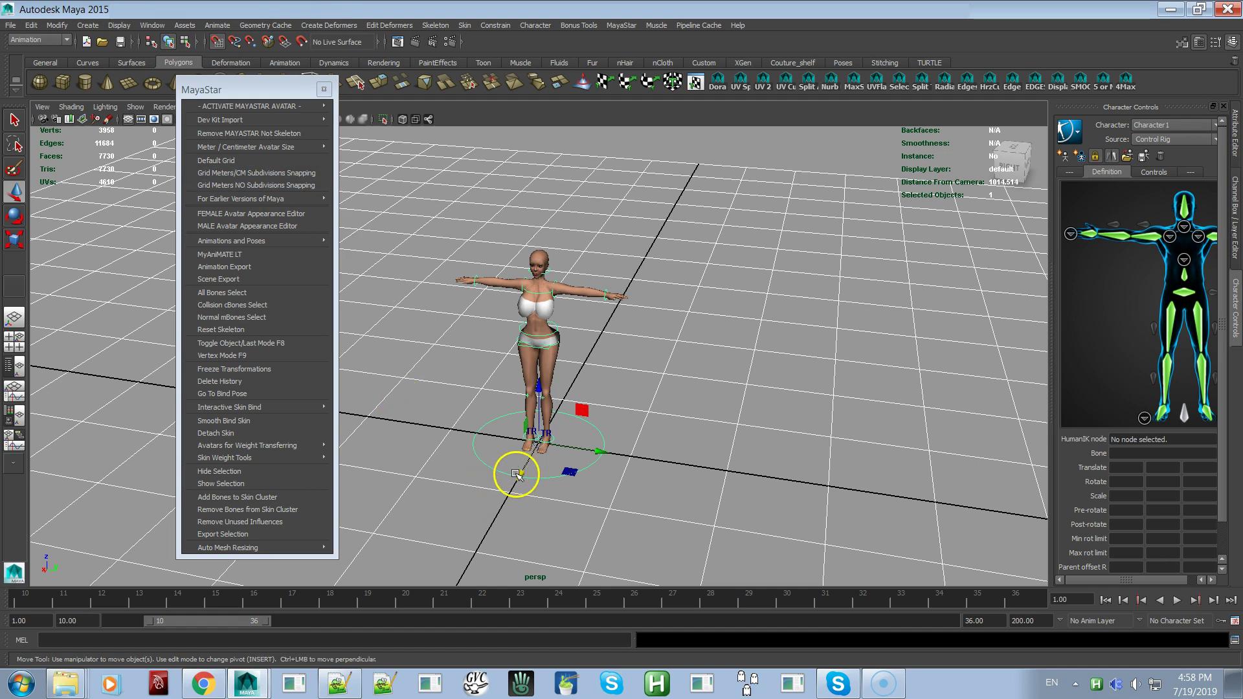
{"action": "left_click_drag", "start_coordinate": [522, 477], "coordinate": [527, 444]}
{"action": "right_click_drag", "start_coordinate": [527, 444], "coordinate": [527, 508], "text": "alt"}
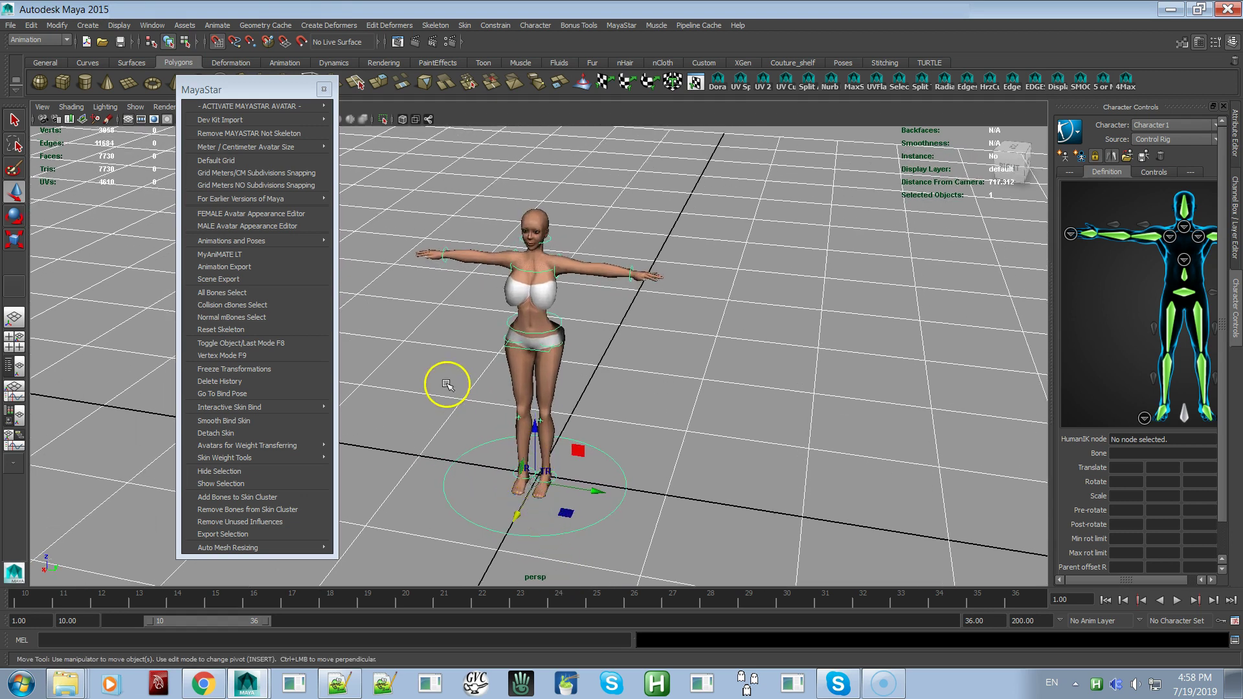
{"action": "key", "text": "ctrl+z"}
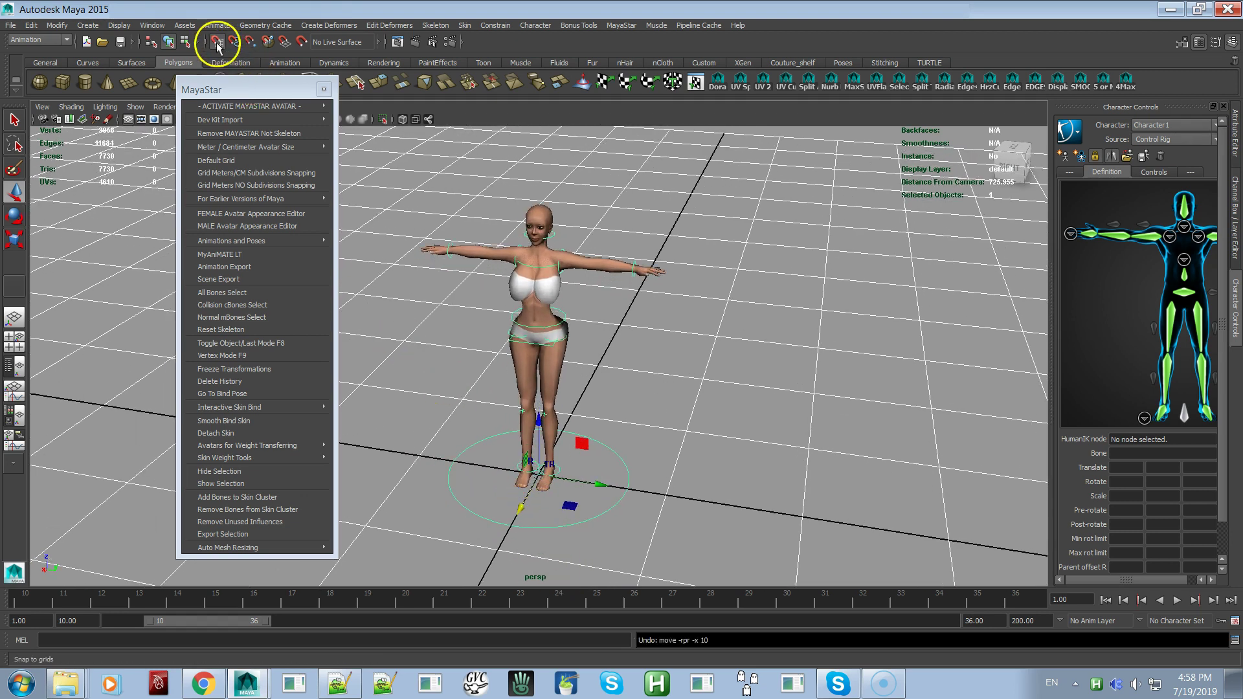
{"action": "left_click", "coordinate": [277, 154]}
{"action": "left_click_drag", "start_coordinate": [755, 478], "coordinate": [685, 439], "text": "alt"}
{"action": "left_click_drag", "start_coordinate": [648, 389], "coordinate": [700, 461], "text": "alt"}
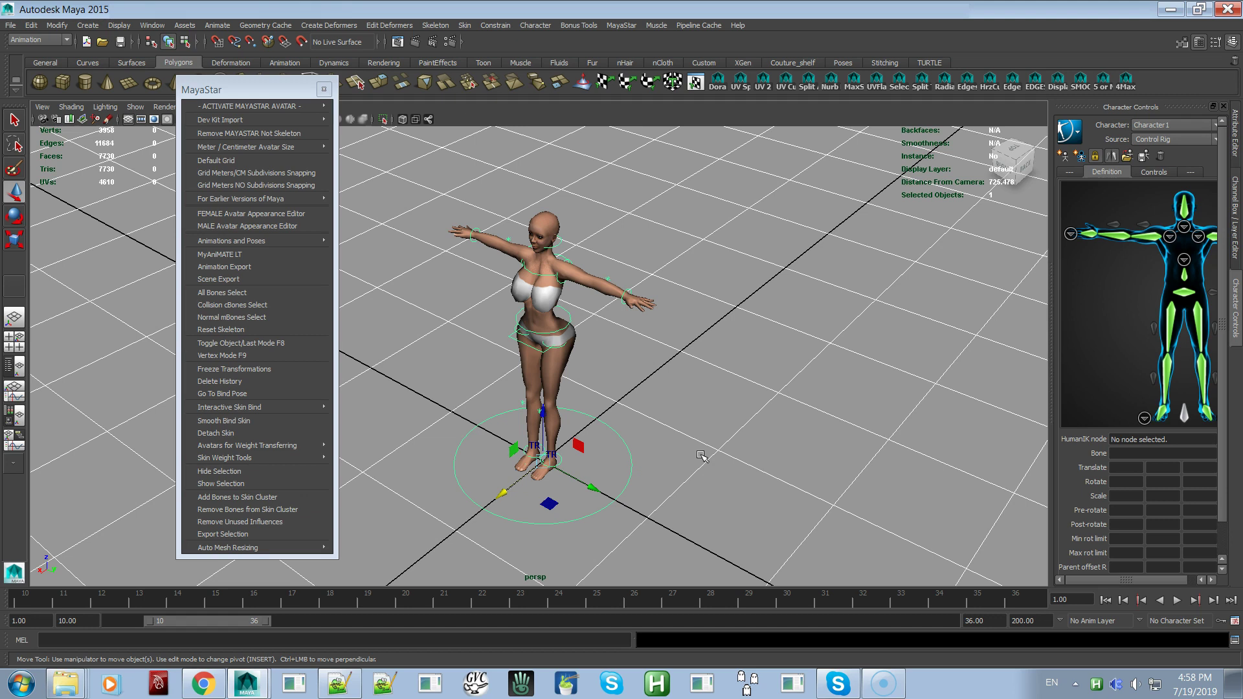
{"action": "left_click_drag", "start_coordinate": [616, 314], "coordinate": [659, 292], "text": "alt"}
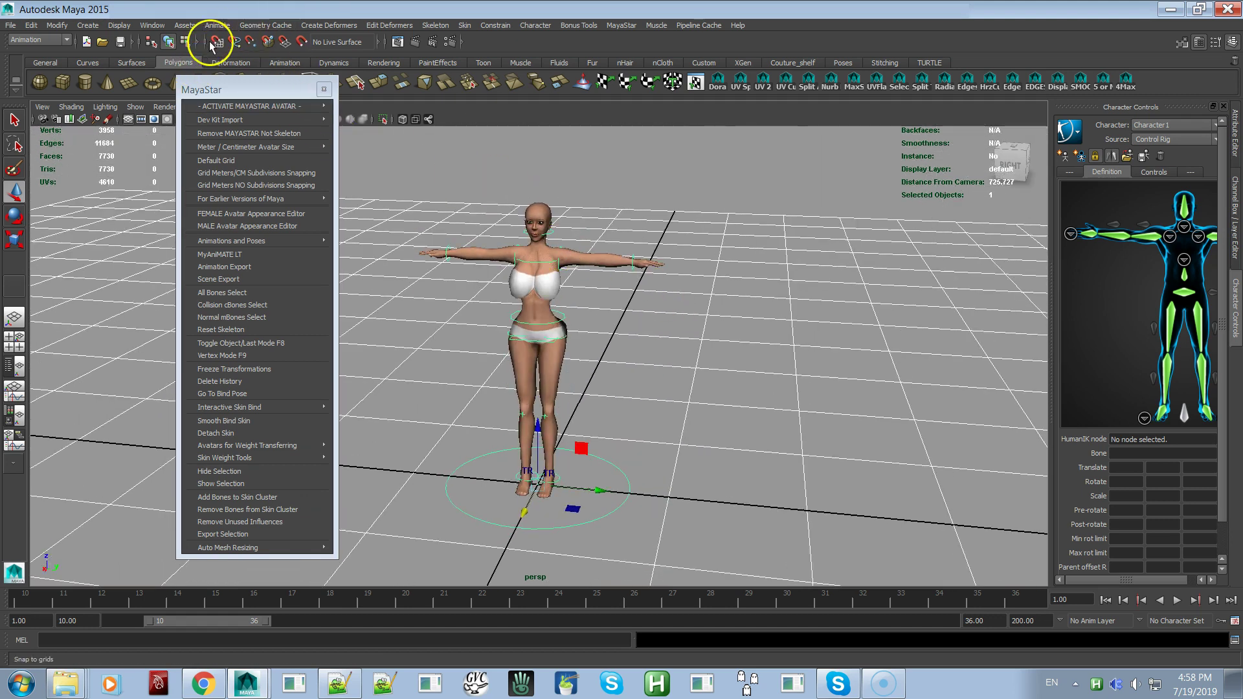
{"action": "scroll", "coordinate": [535, 236], "scroll_direction": "up", "scroll_amount": 3}
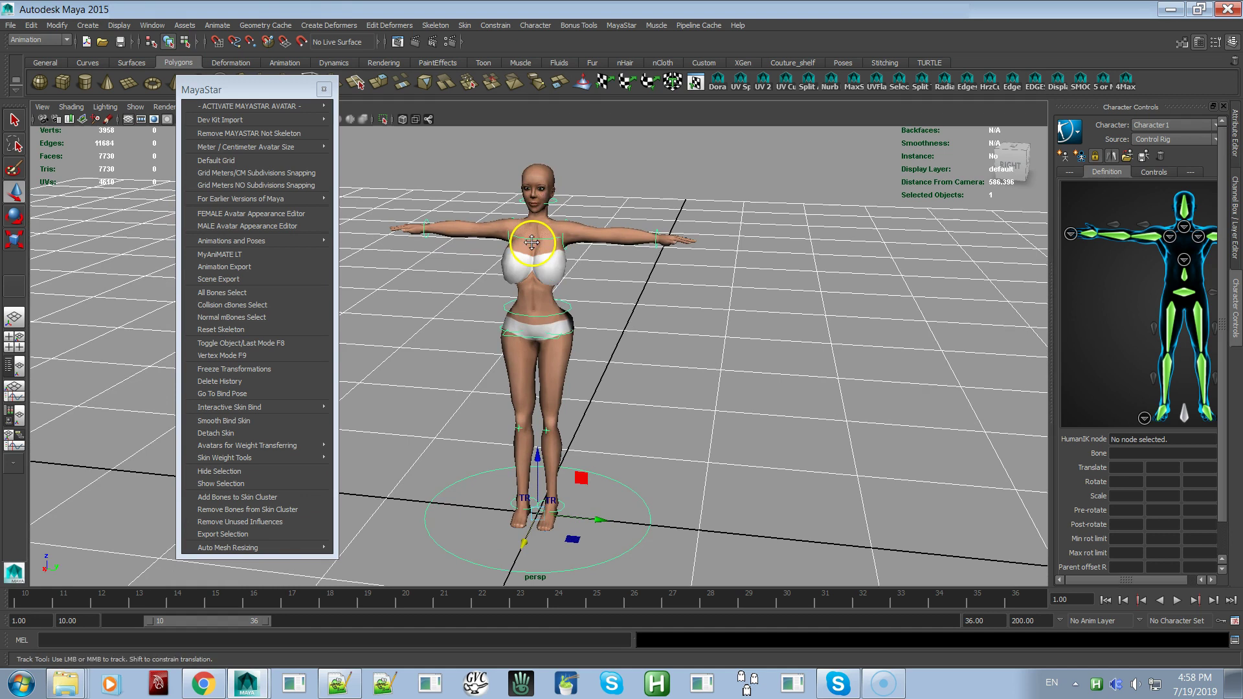
{"action": "middle_click_drag", "start_coordinate": [533, 242], "coordinate": [590, 243], "text": "alt"}
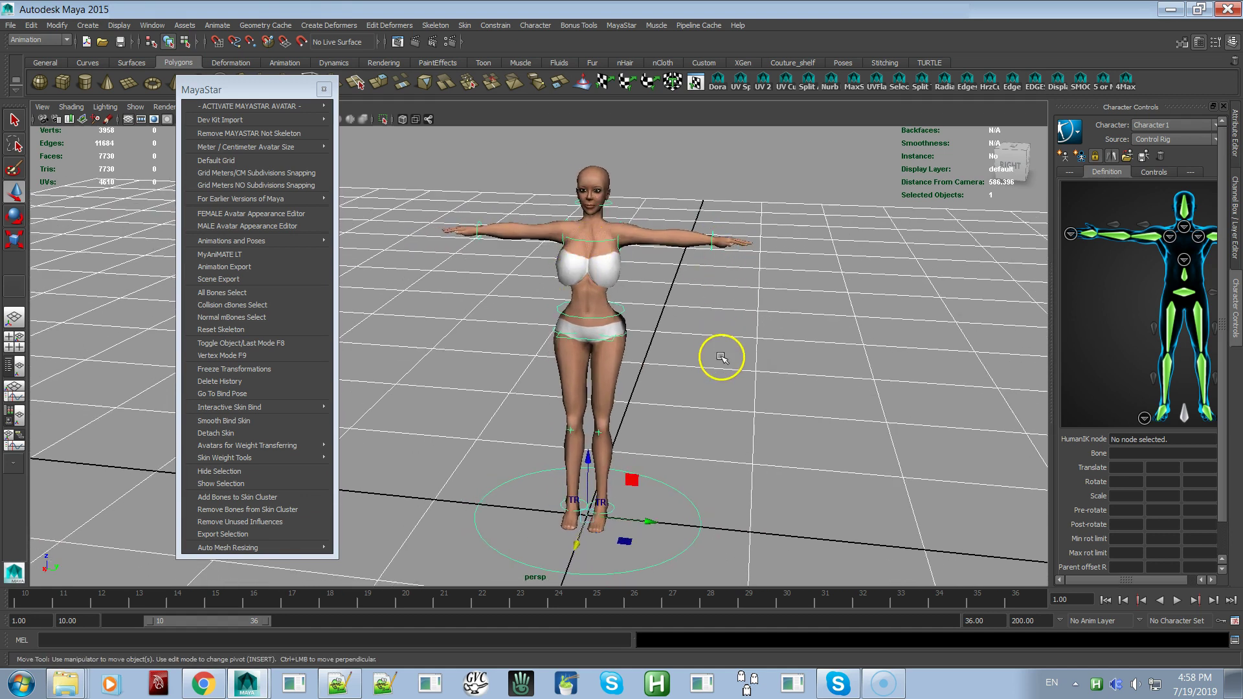
Step: Select the avatar's left wrist control and reset the Set Key options to their defaults
{"action": "left_click", "coordinate": [712, 232]}
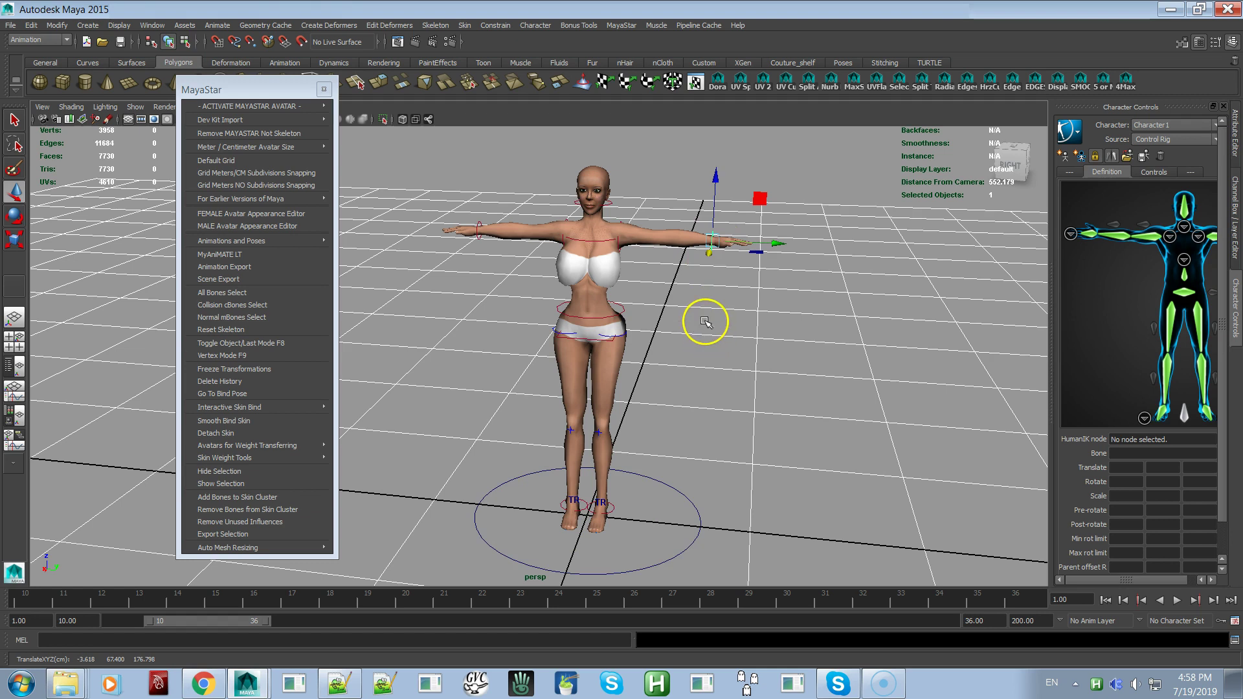
{"action": "mouse_move", "coordinate": [231, 109]}
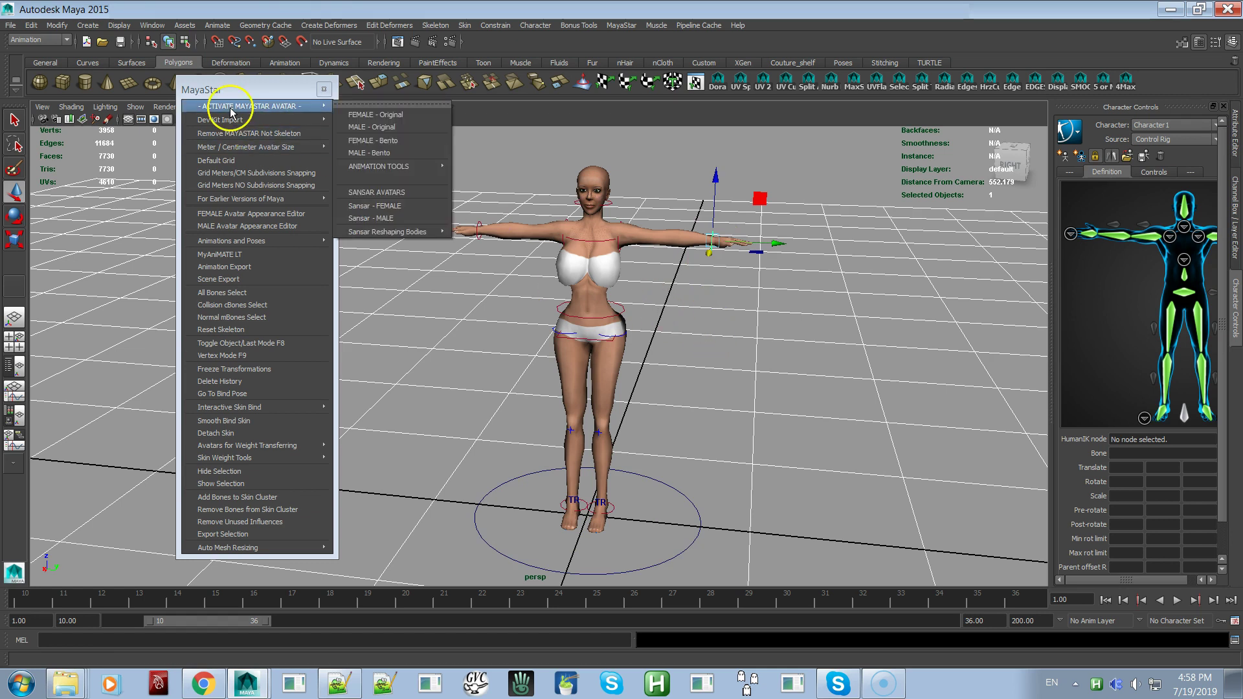
{"action": "left_click", "coordinate": [216, 26]}
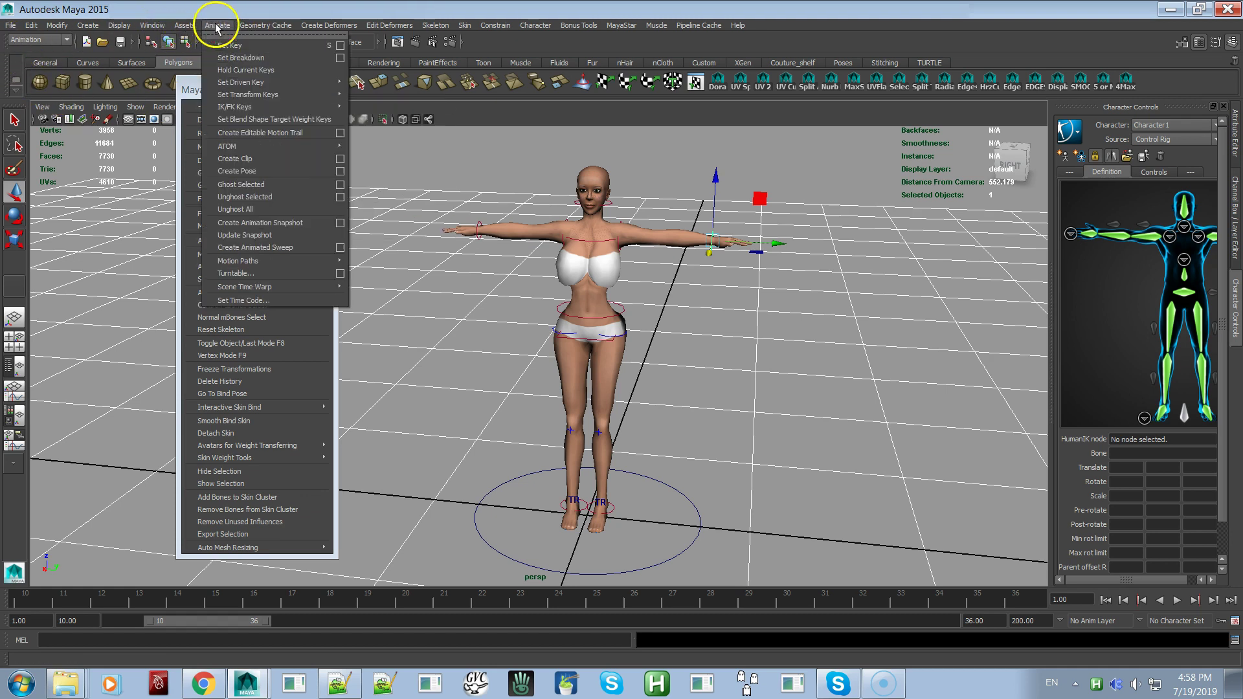
{"action": "left_click", "coordinate": [340, 46]}
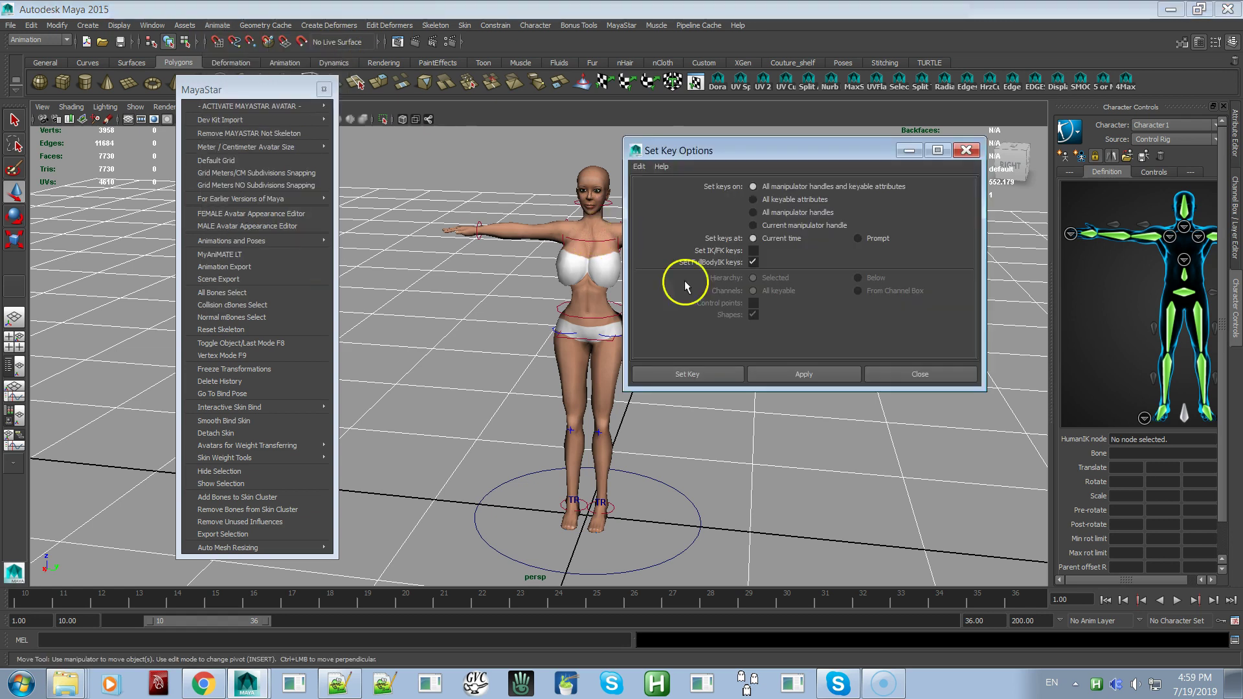
{"action": "left_click", "coordinate": [639, 166]}
{"action": "left_click", "coordinate": [648, 193]}
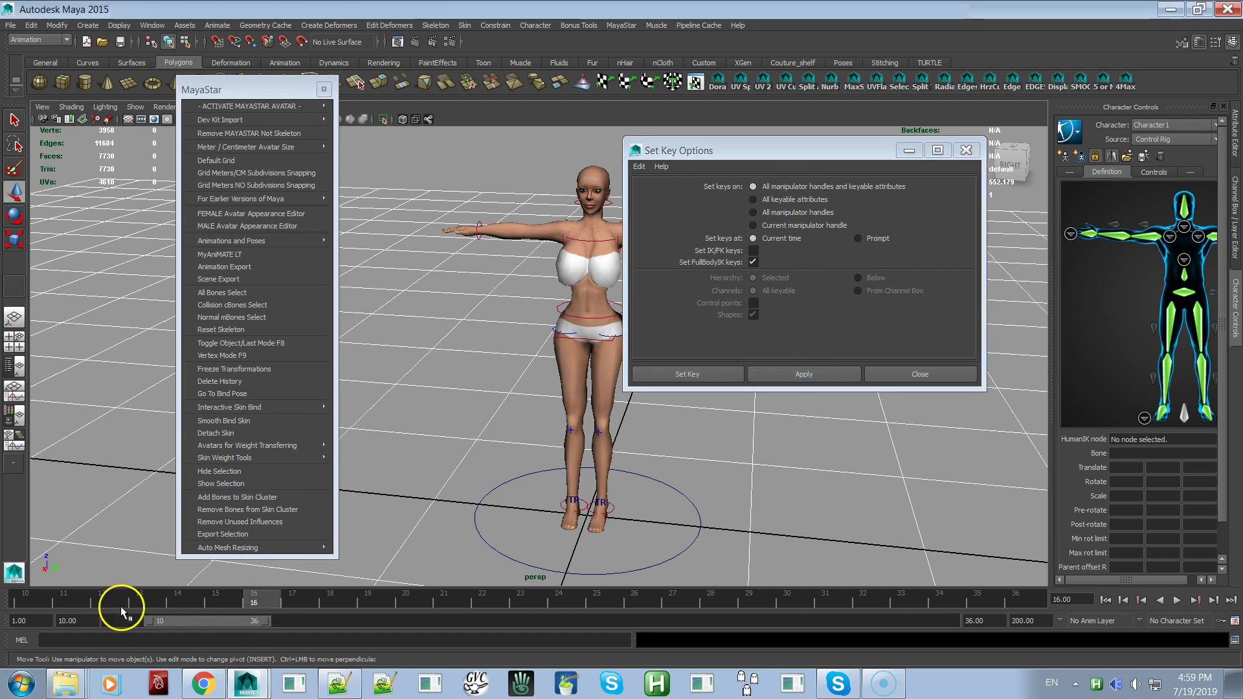
Step: Set a key for the left wrist control at frame 10 and close the Set Key options
{"action": "left_click", "coordinate": [33, 594]}
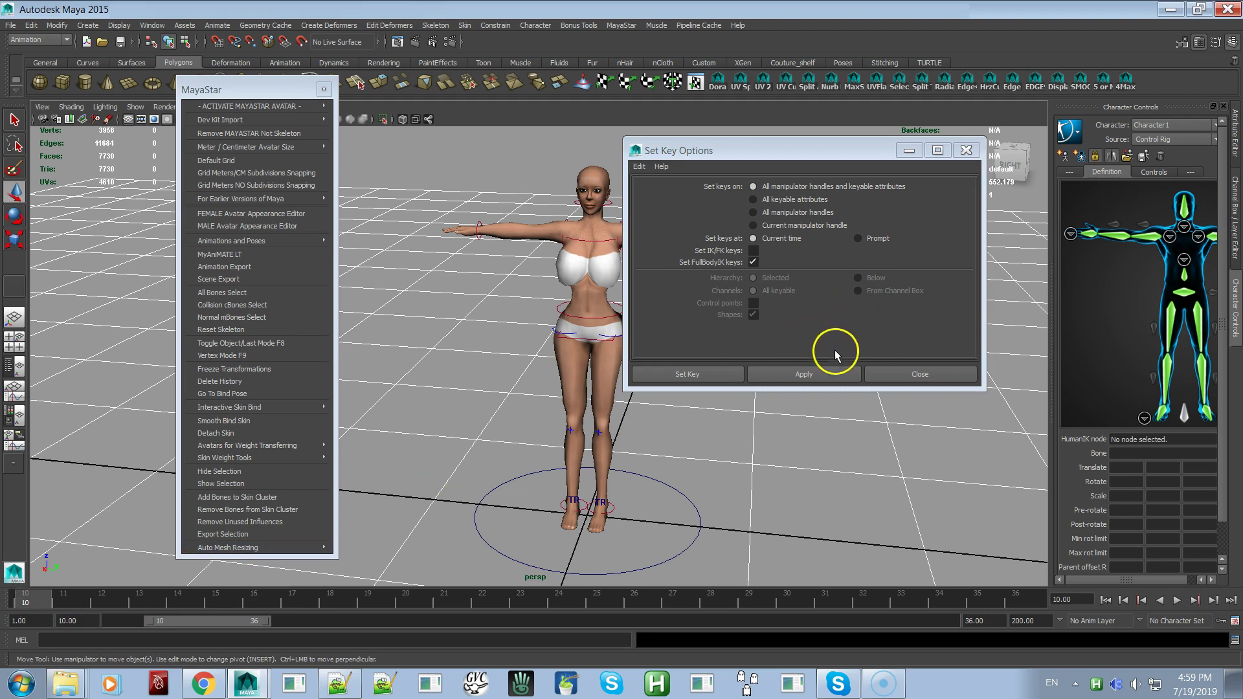
{"action": "left_click", "coordinate": [801, 373]}
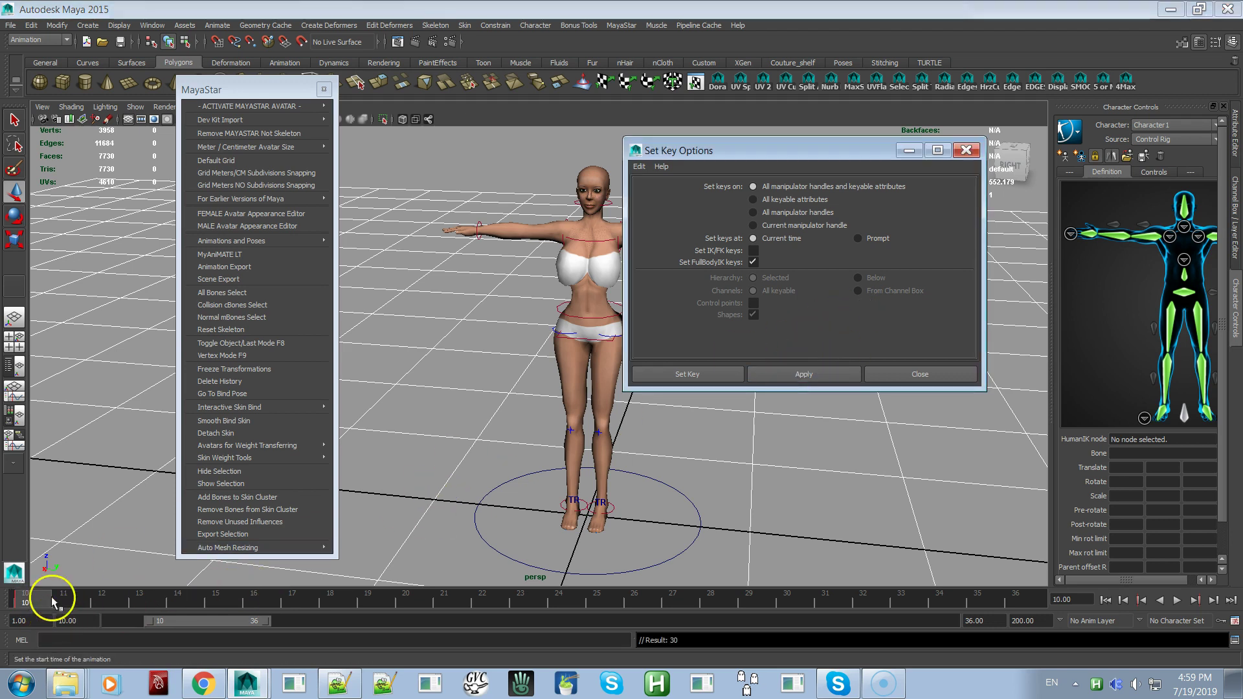
{"action": "left_click", "coordinate": [966, 151]}
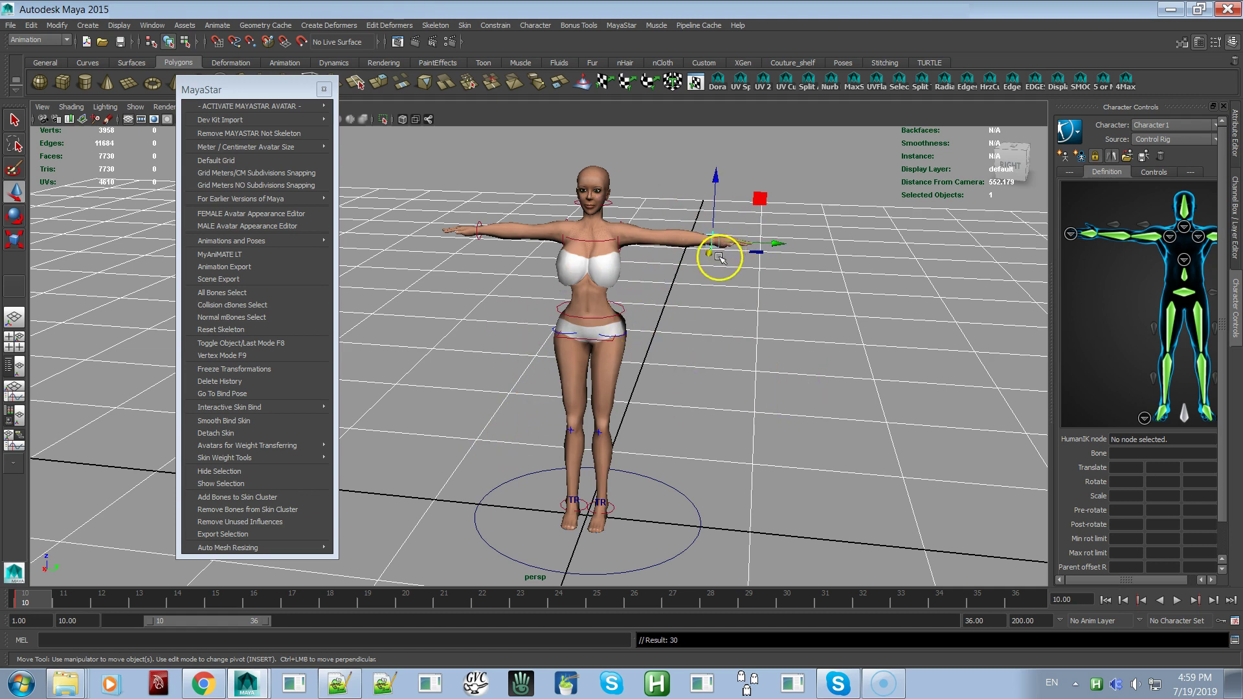
Step: Copy the left wrist control's key from frame 10 and paste it at frame 36
{"action": "left_click_drag", "start_coordinate": [713, 344], "coordinate": [710, 338], "text": "alt"}
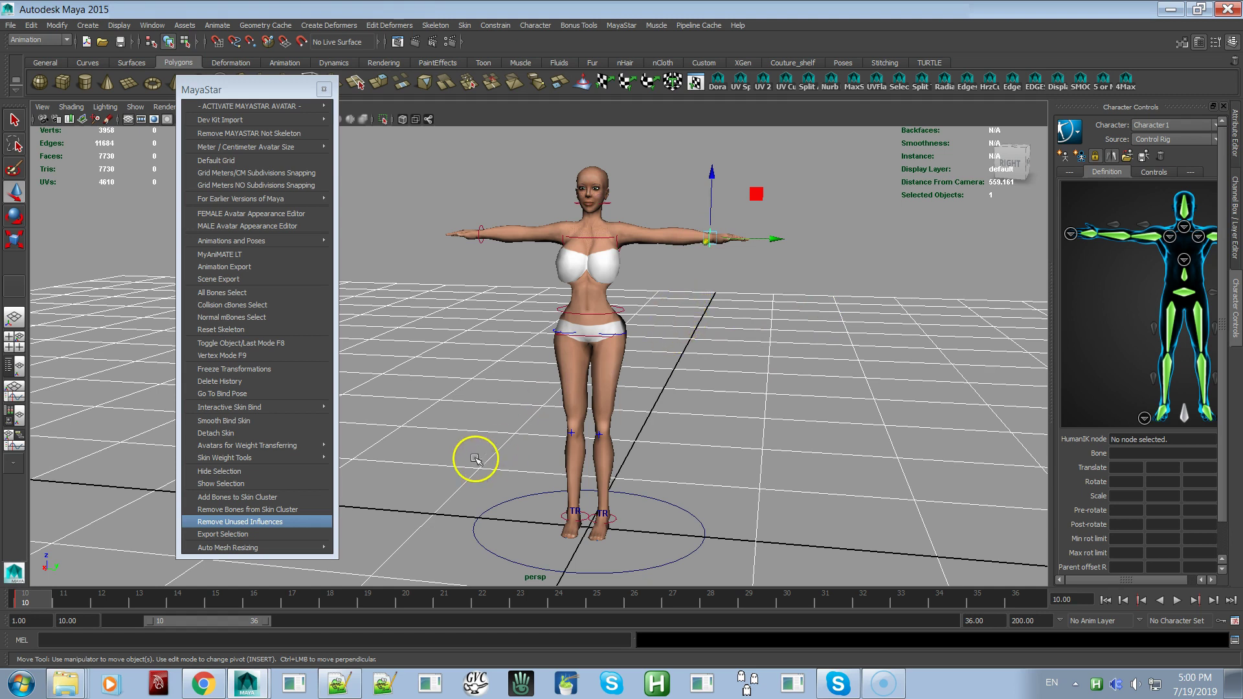
{"action": "right_click", "coordinate": [30, 599]}
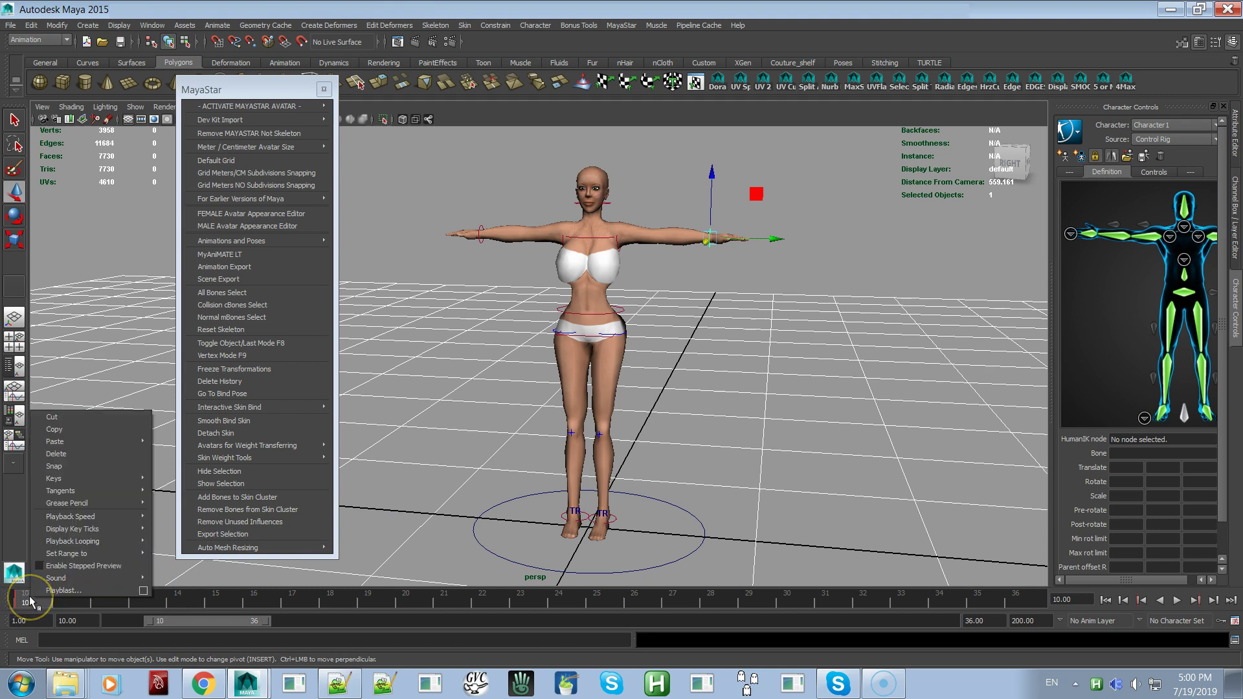
{"action": "left_click", "coordinate": [83, 430]}
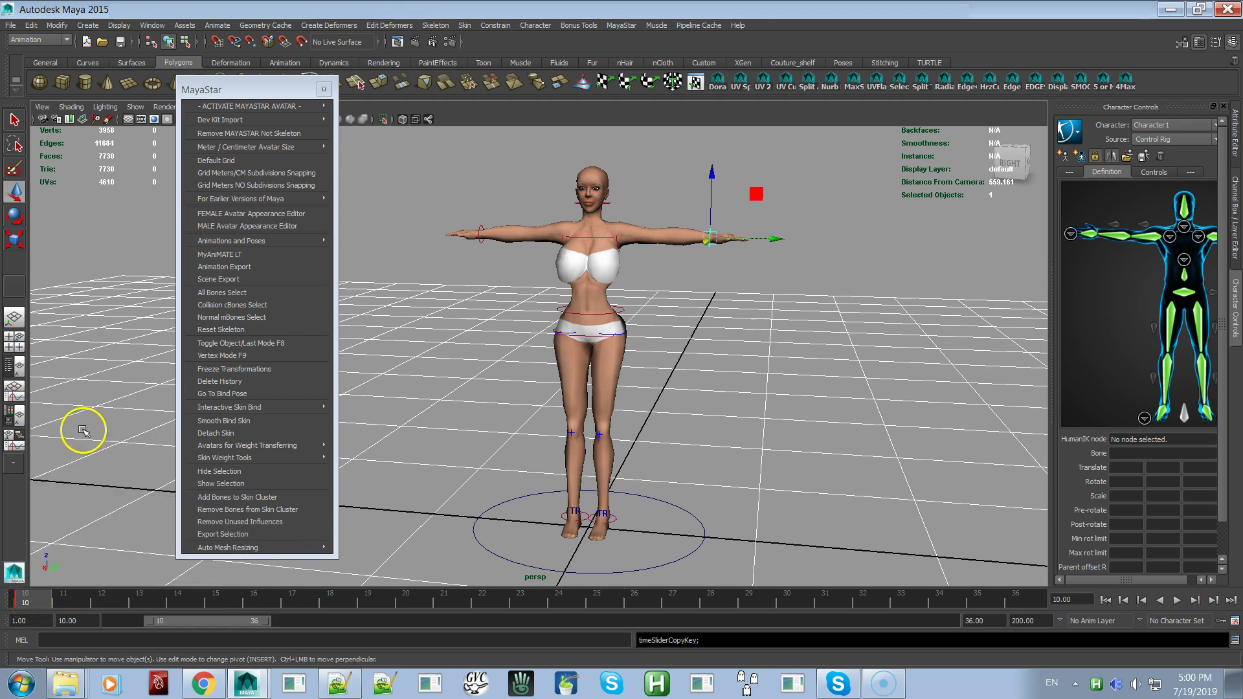
{"action": "left_click", "coordinate": [1021, 606]}
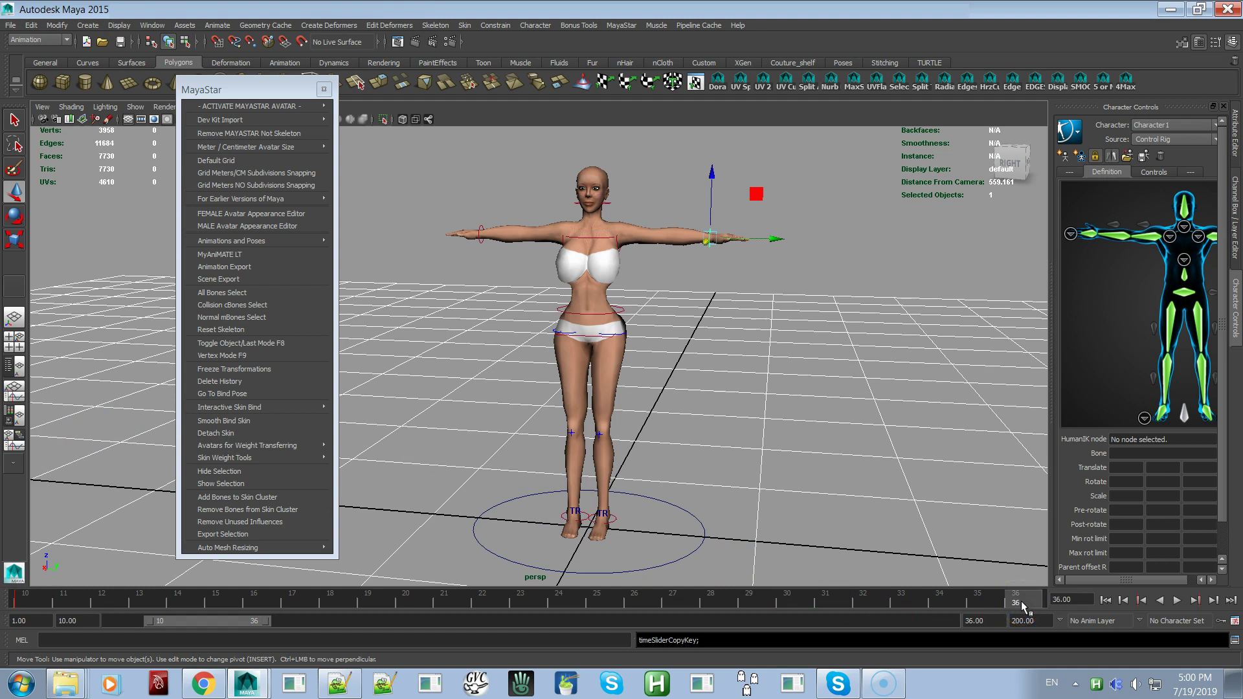
{"action": "right_click", "coordinate": [1022, 606]}
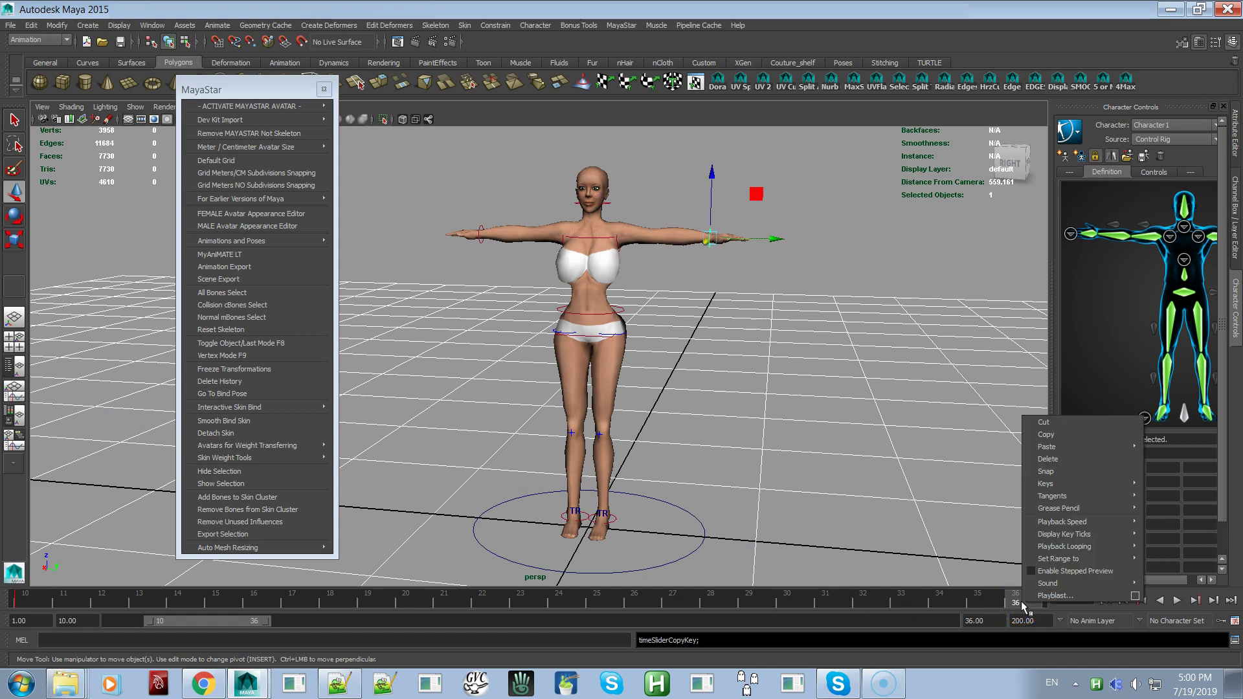
{"action": "mouse_move", "coordinate": [1114, 451]}
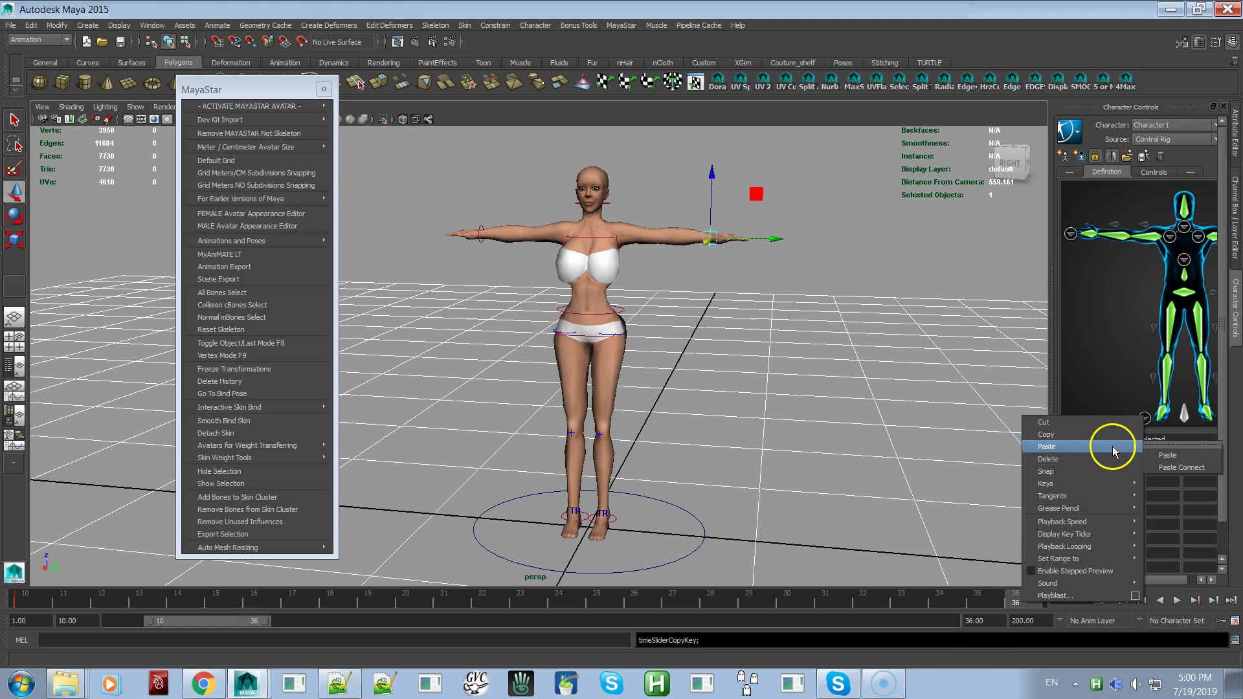
{"action": "left_click", "coordinate": [1168, 455]}
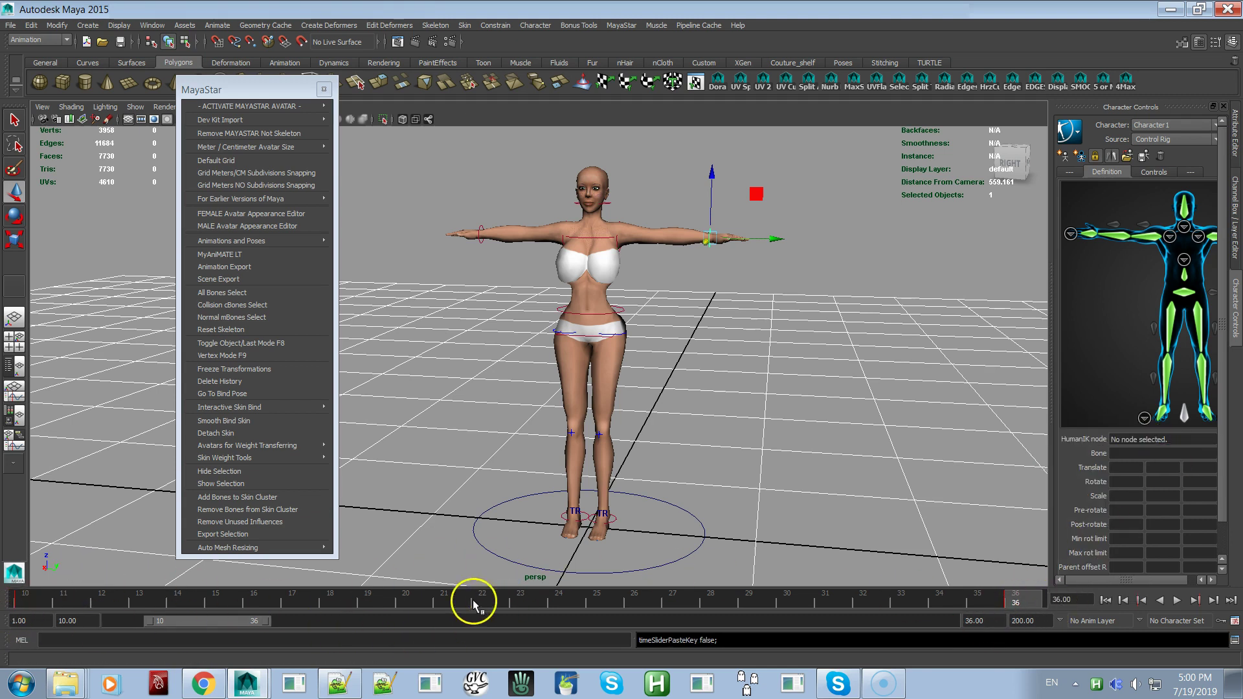
Step: Move the left wrist control down beside the waist at frame 24, key the pose, and play back the arm motion
{"action": "key", "text": "alt+v"}
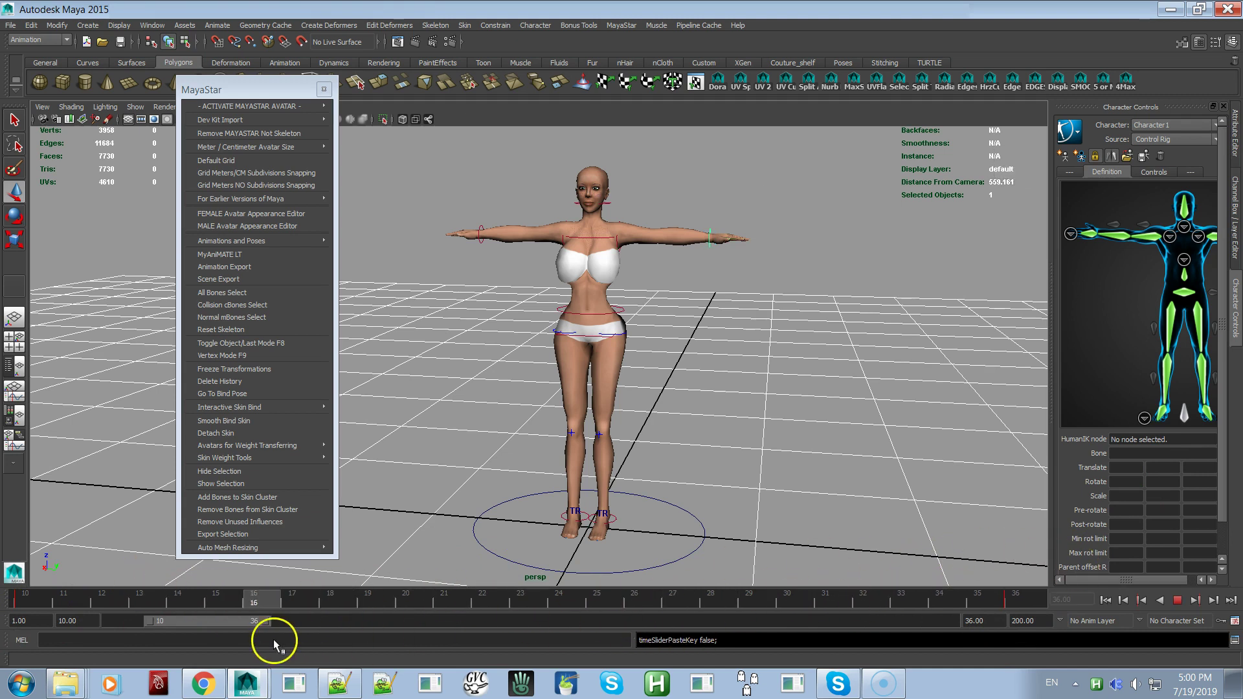
{"action": "left_click", "coordinate": [558, 606]}
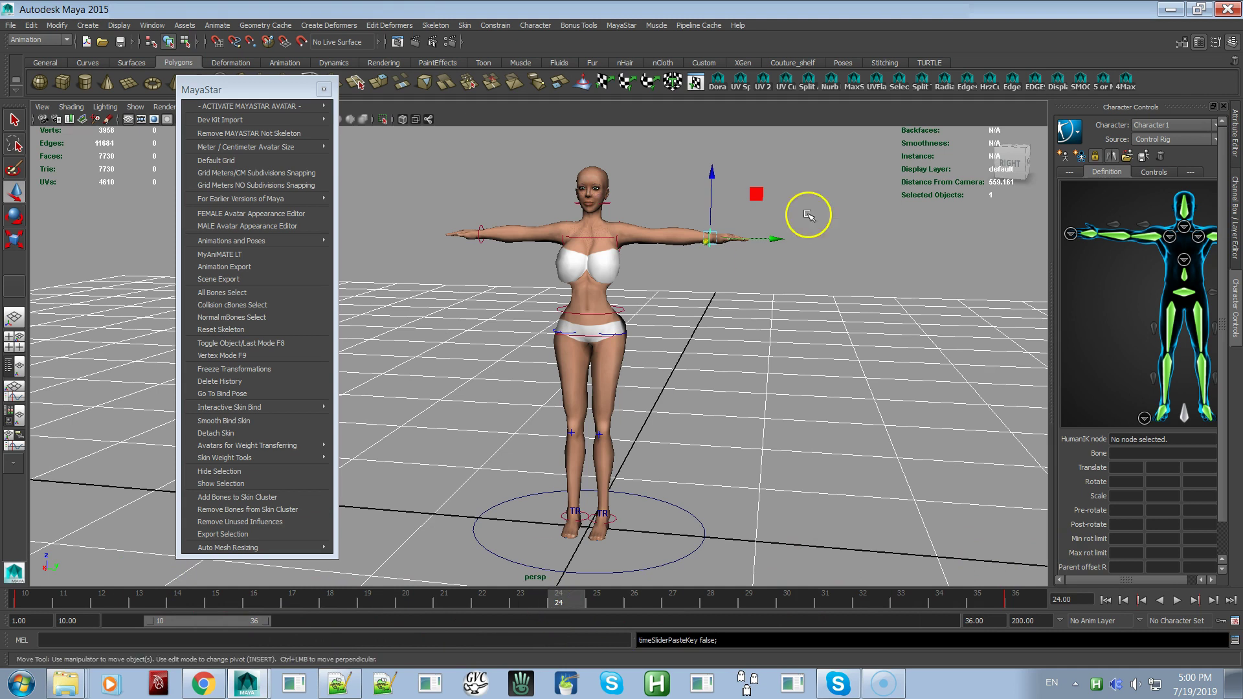
{"action": "left_click_drag", "start_coordinate": [714, 237], "coordinate": [639, 299]}
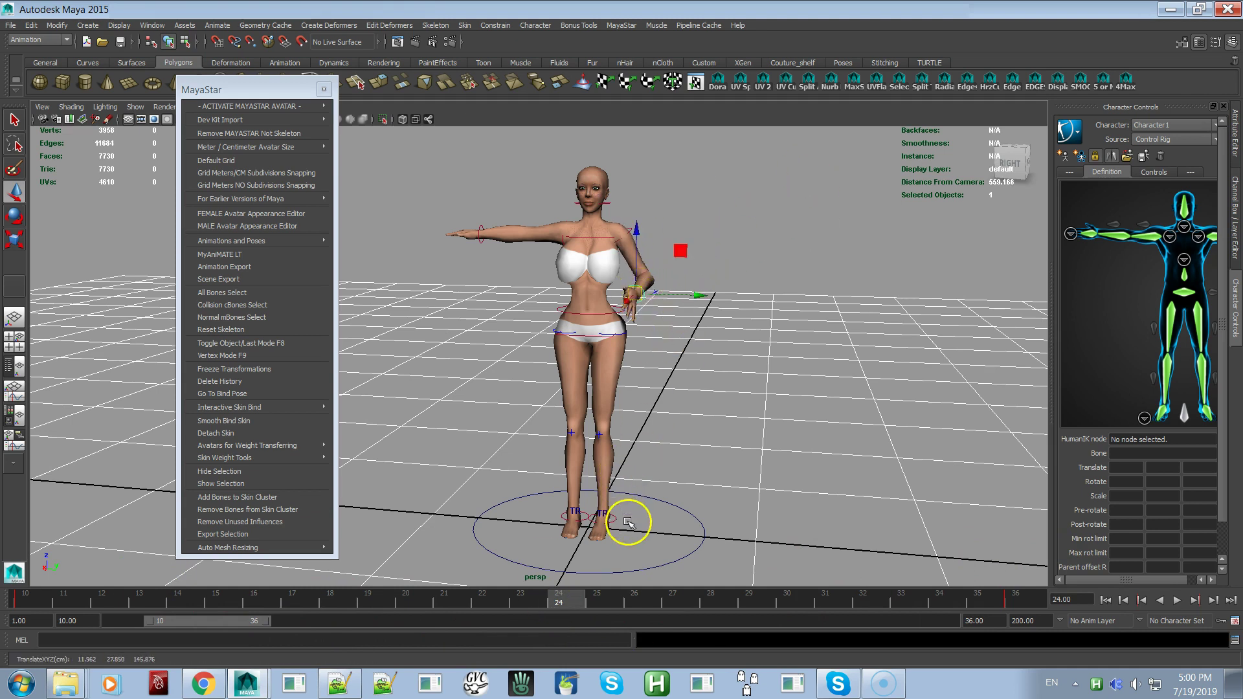
{"action": "key", "text": "s"}
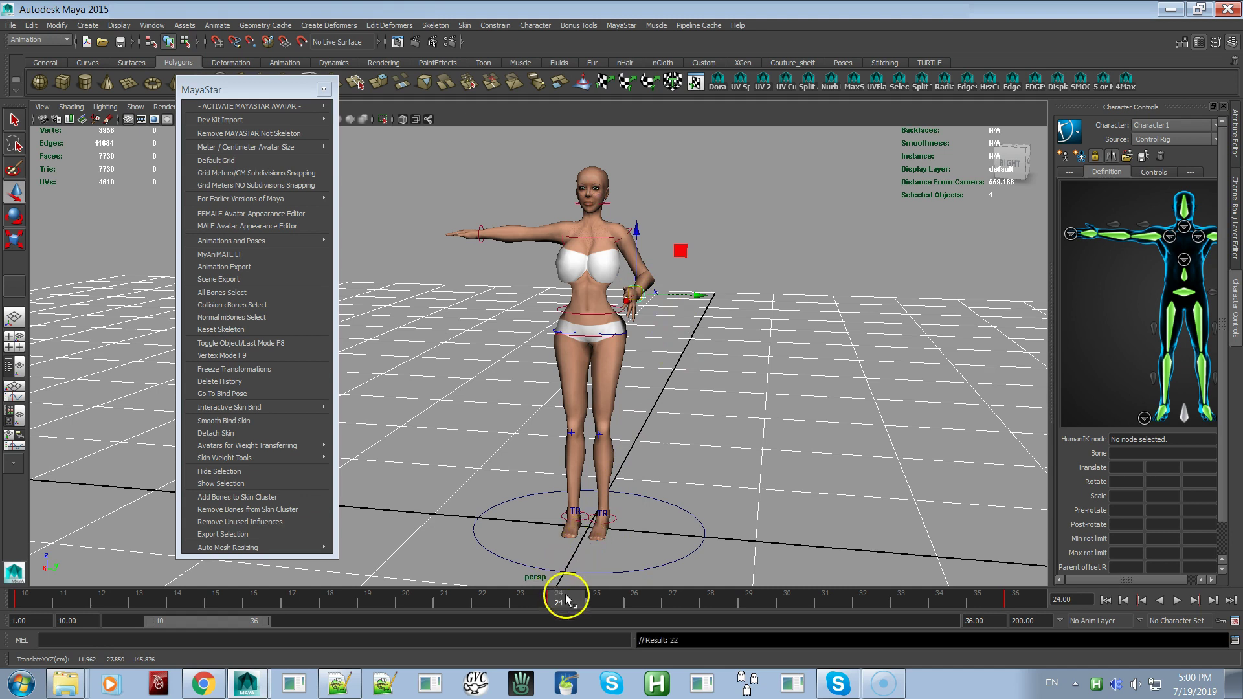
{"action": "left_click", "coordinate": [1178, 601]}
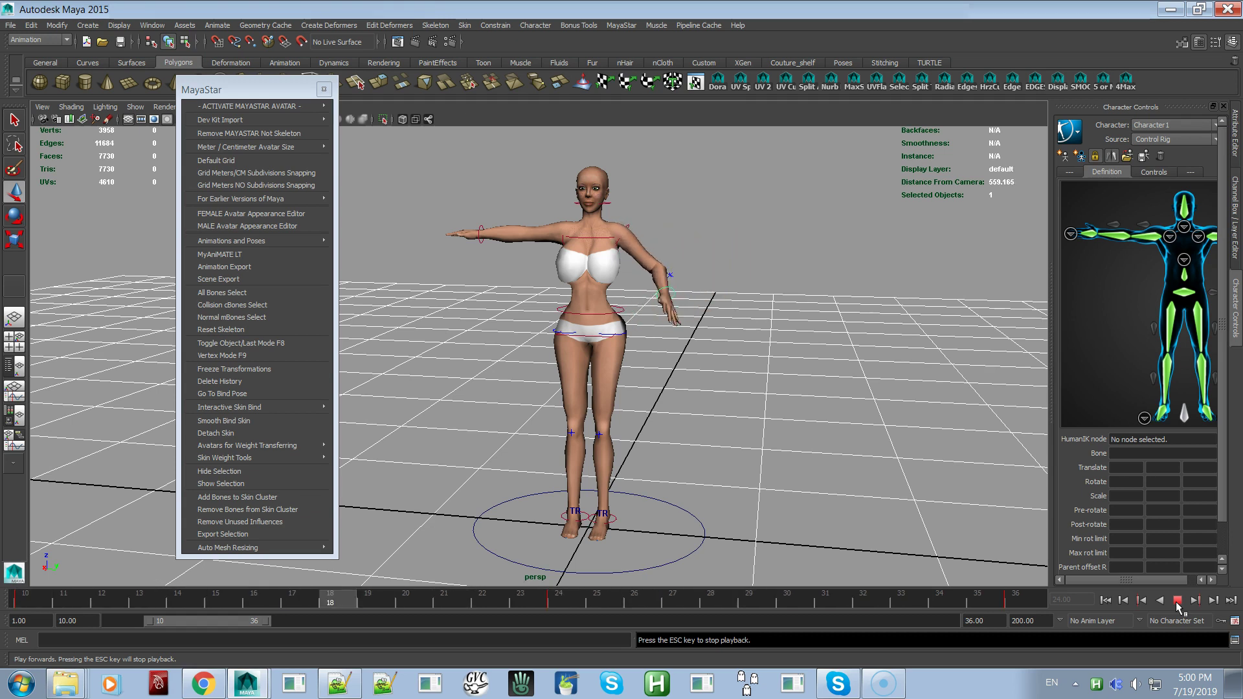
{"action": "left_click", "coordinate": [1177, 605]}
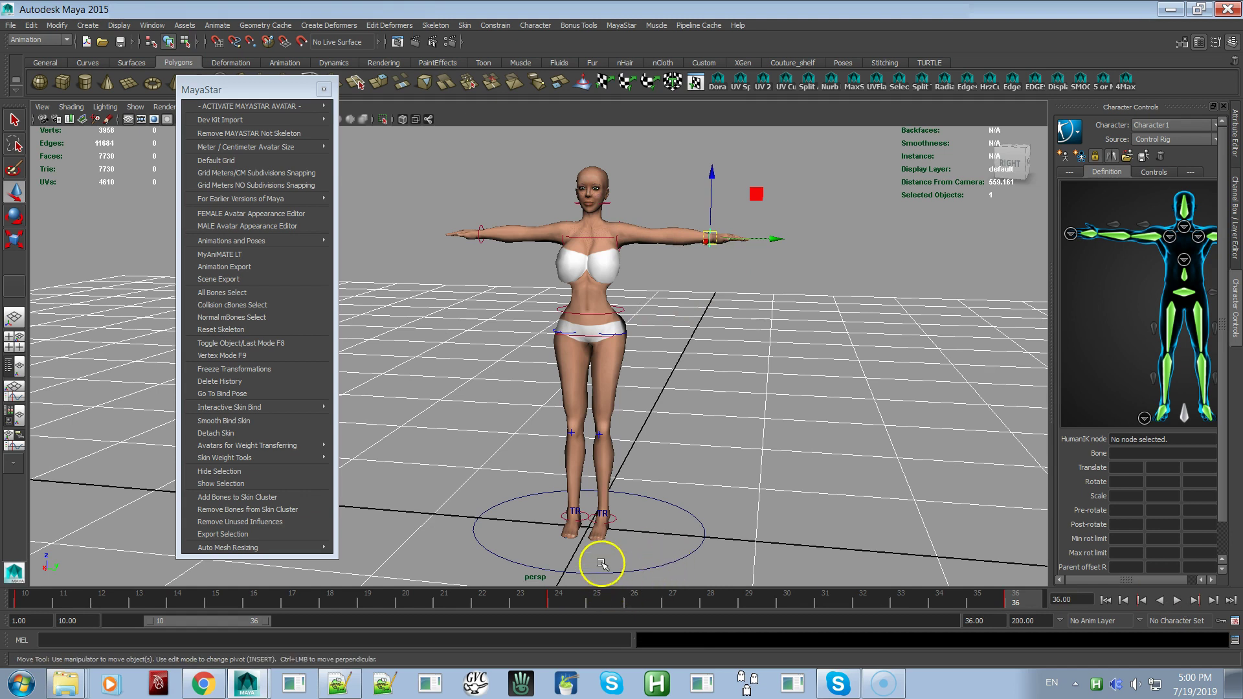
Step: Select the rig's ground control and key its starting position at frames 10 and 36
{"action": "left_click", "coordinate": [561, 572]}
{"action": "left_click_drag", "start_coordinate": [719, 512], "coordinate": [652, 449], "text": "alt"}
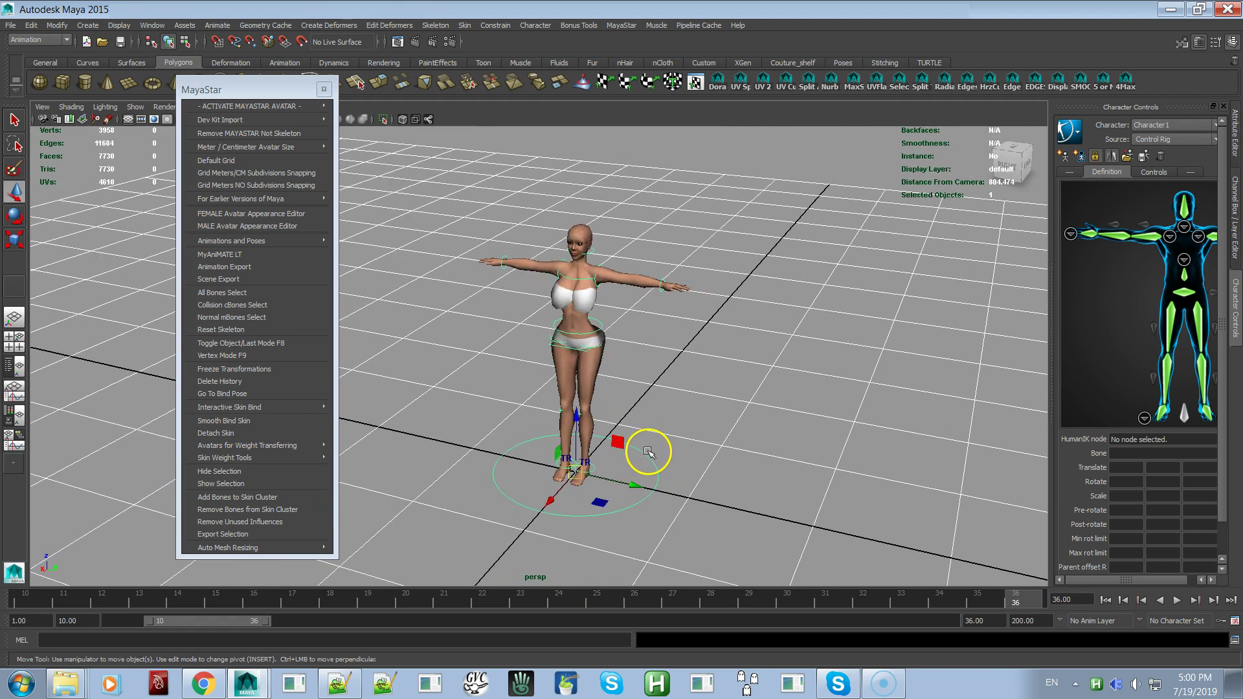
{"action": "left_click", "coordinate": [31, 602]}
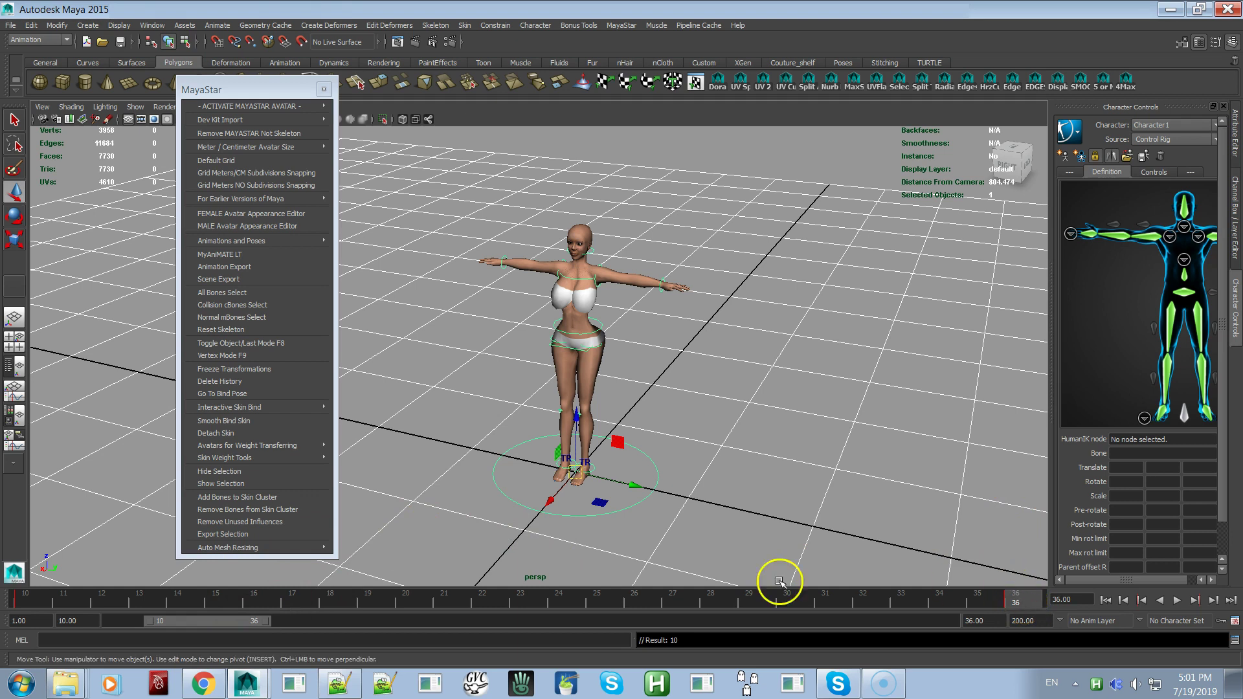
Step: Move the ground control about 86 cm forward along the X axis at frame 18 and set a key
{"action": "left_click", "coordinate": [560, 608]}
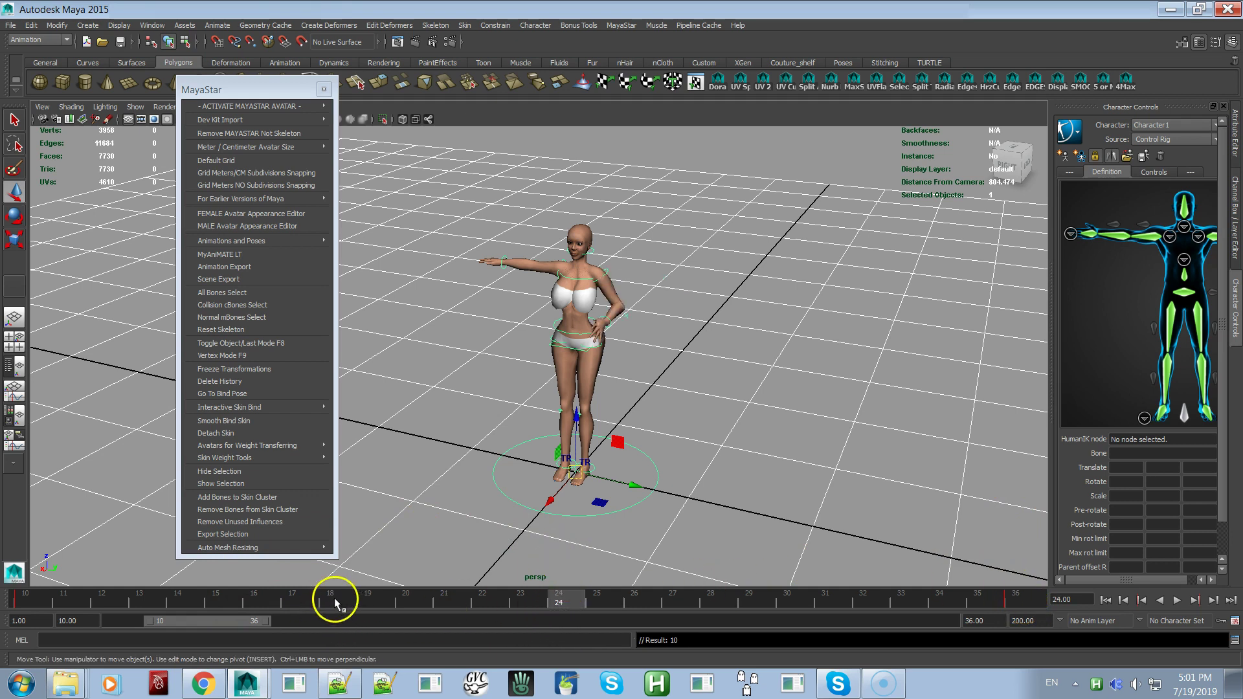
{"action": "left_click", "coordinate": [334, 597]}
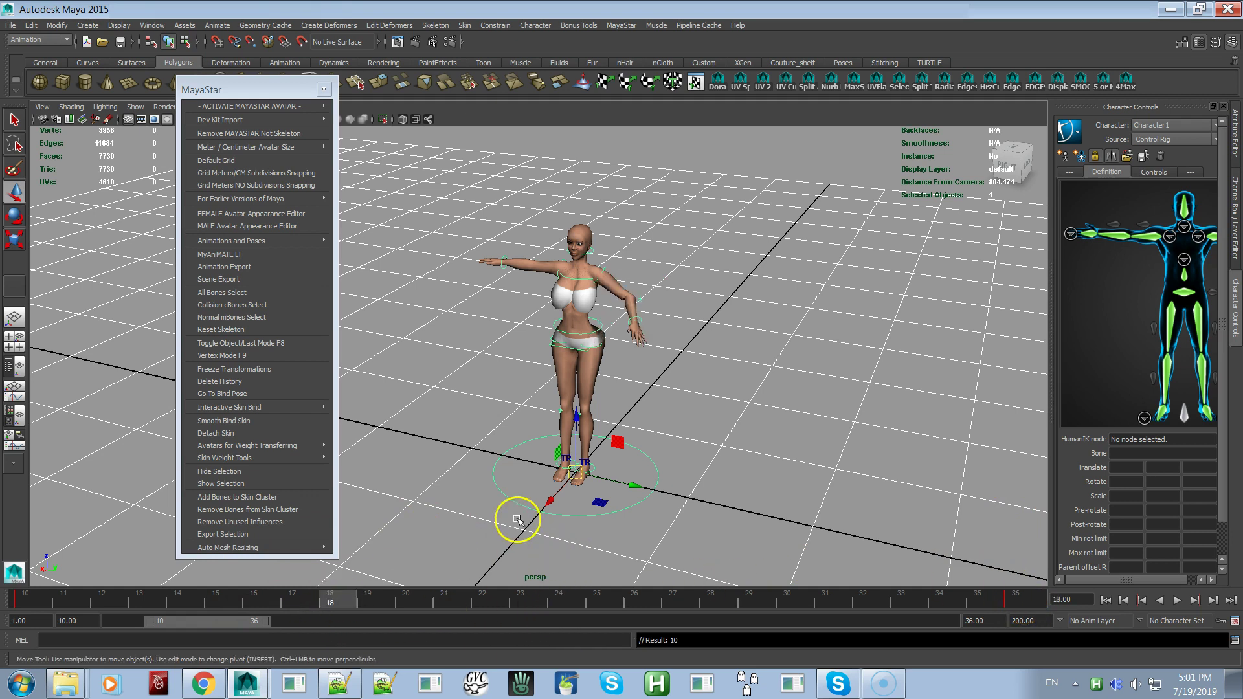
{"action": "left_click_drag", "start_coordinate": [550, 501], "coordinate": [502, 552]}
{"action": "key", "text": "s"}
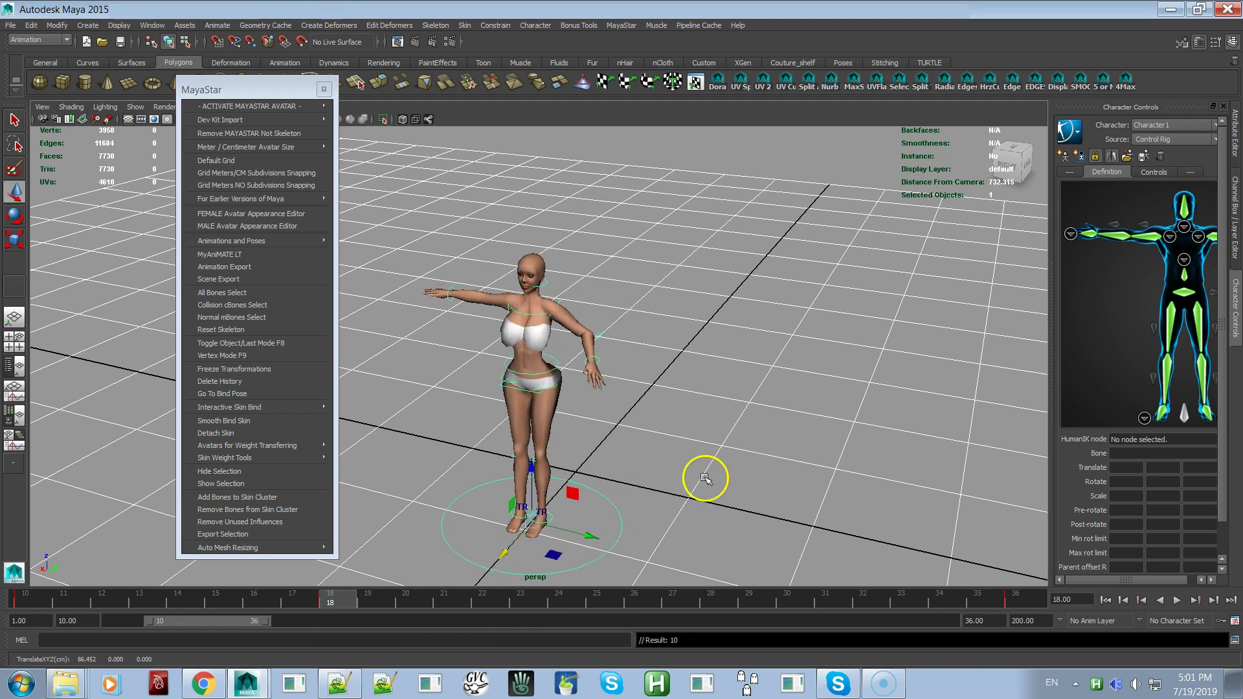
Step: Copy the ground control's key from frame 18 and paste it at frame 27
{"action": "right_click", "coordinate": [331, 604]}
{"action": "left_click", "coordinate": [374, 434]}
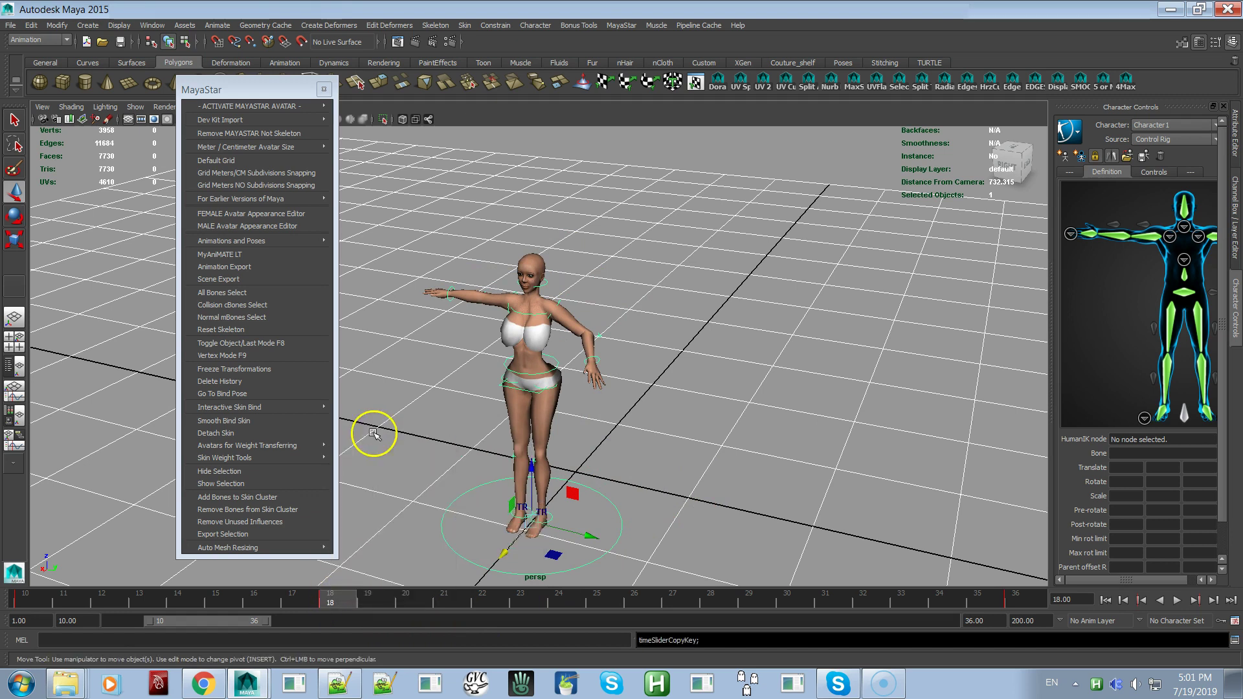
{"action": "left_click", "coordinate": [671, 603]}
{"action": "right_click", "coordinate": [671, 602]}
{"action": "mouse_move", "coordinate": [722, 448]}
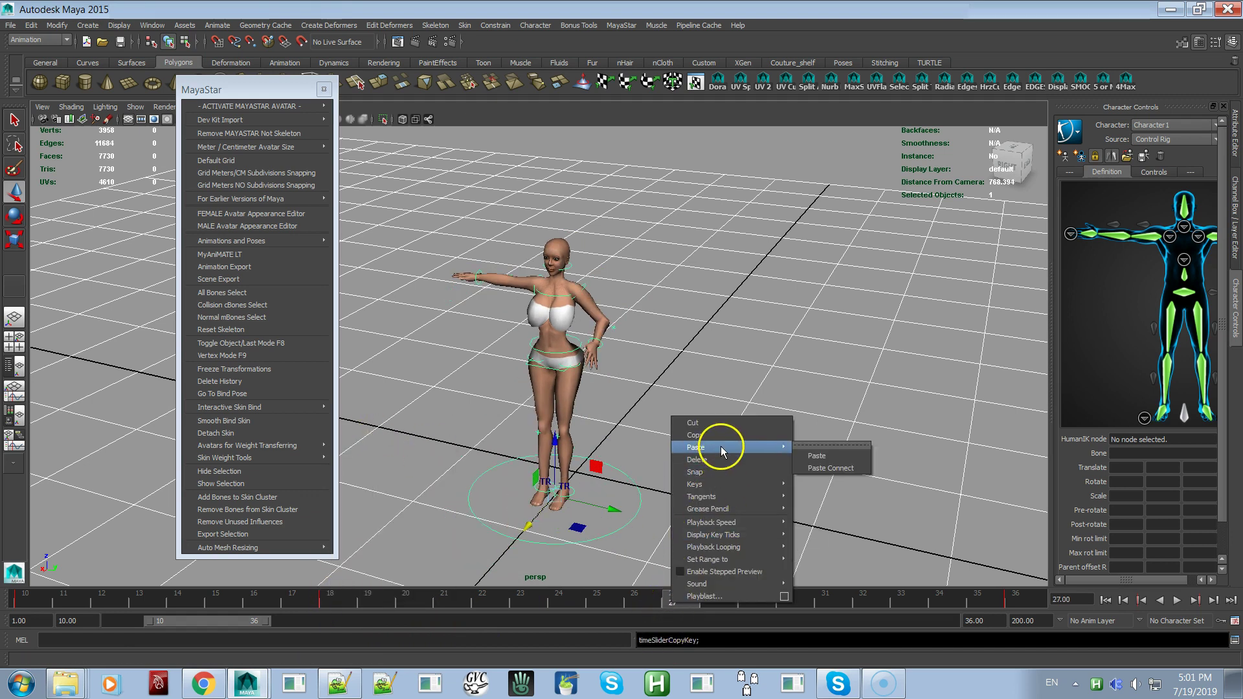
{"action": "left_click", "coordinate": [824, 455]}
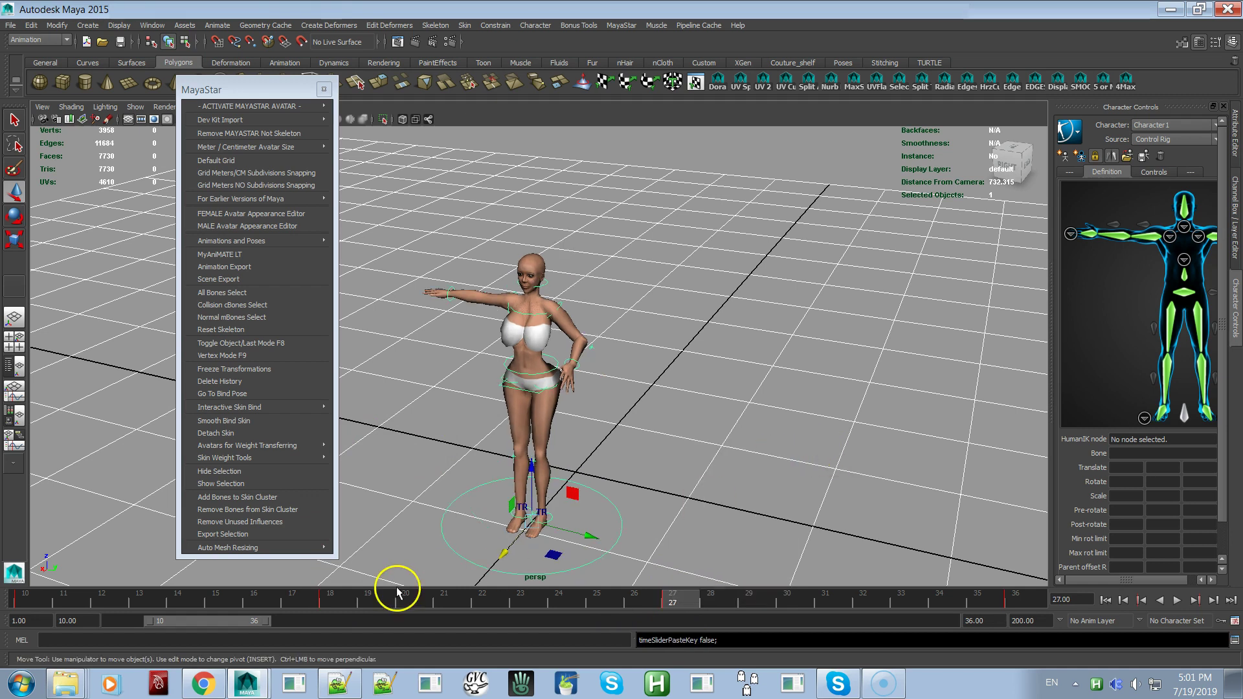
Step: Scrub through and play back the animation to review the avatar's combined body and arm movement
{"action": "left_click_drag", "start_coordinate": [274, 586], "coordinate": [969, 574]}
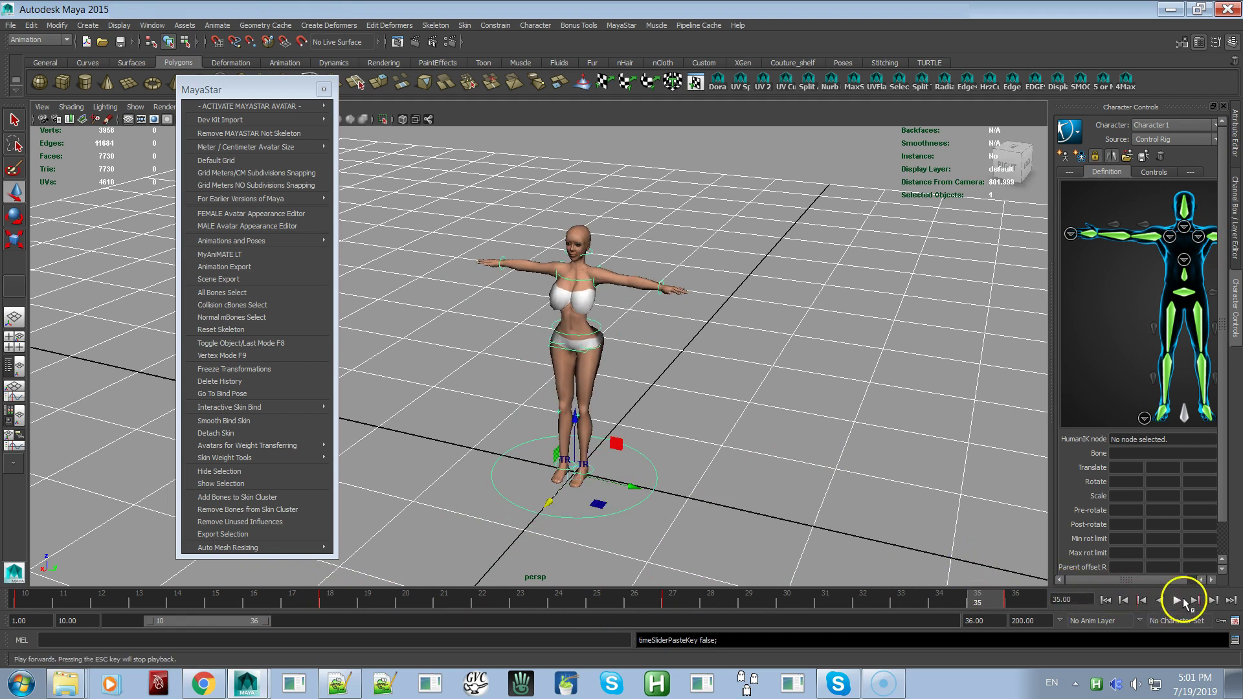
{"action": "left_click", "coordinate": [1179, 598]}
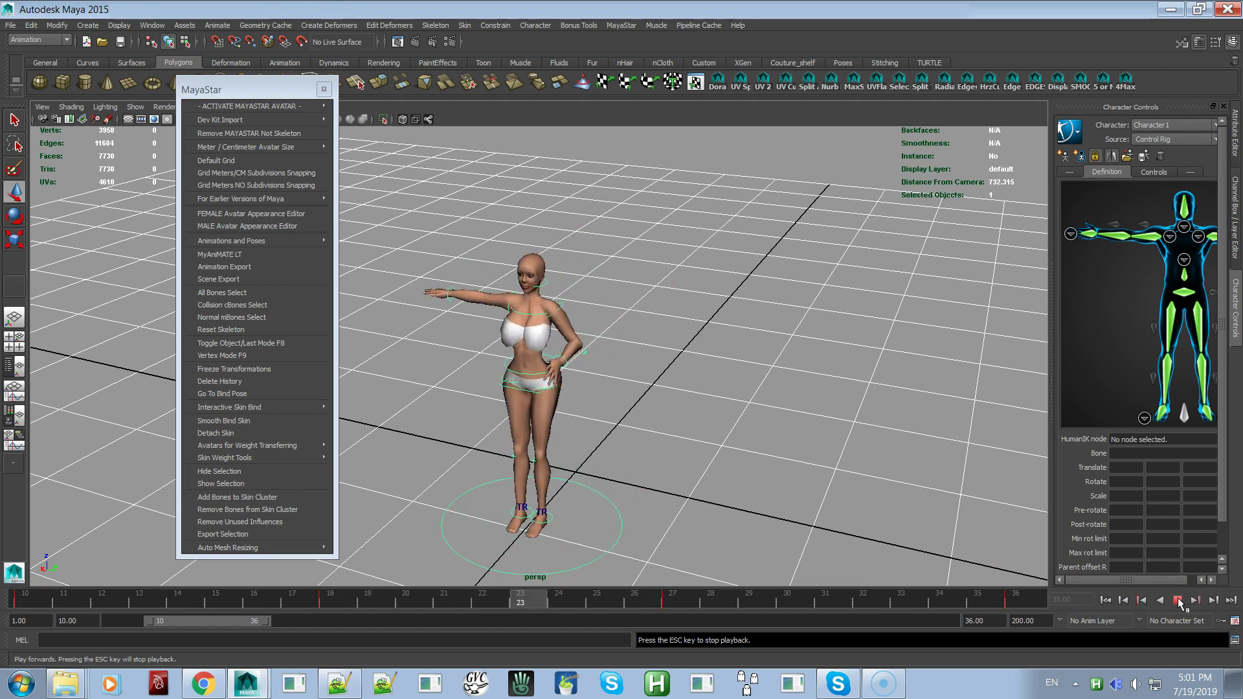
{"action": "left_click", "coordinate": [1180, 604]}
{"action": "left_click_drag", "start_coordinate": [794, 462], "coordinate": [778, 410], "text": "alt"}
{"action": "right_click_drag", "start_coordinate": [778, 410], "coordinate": [799, 436], "text": "alt"}
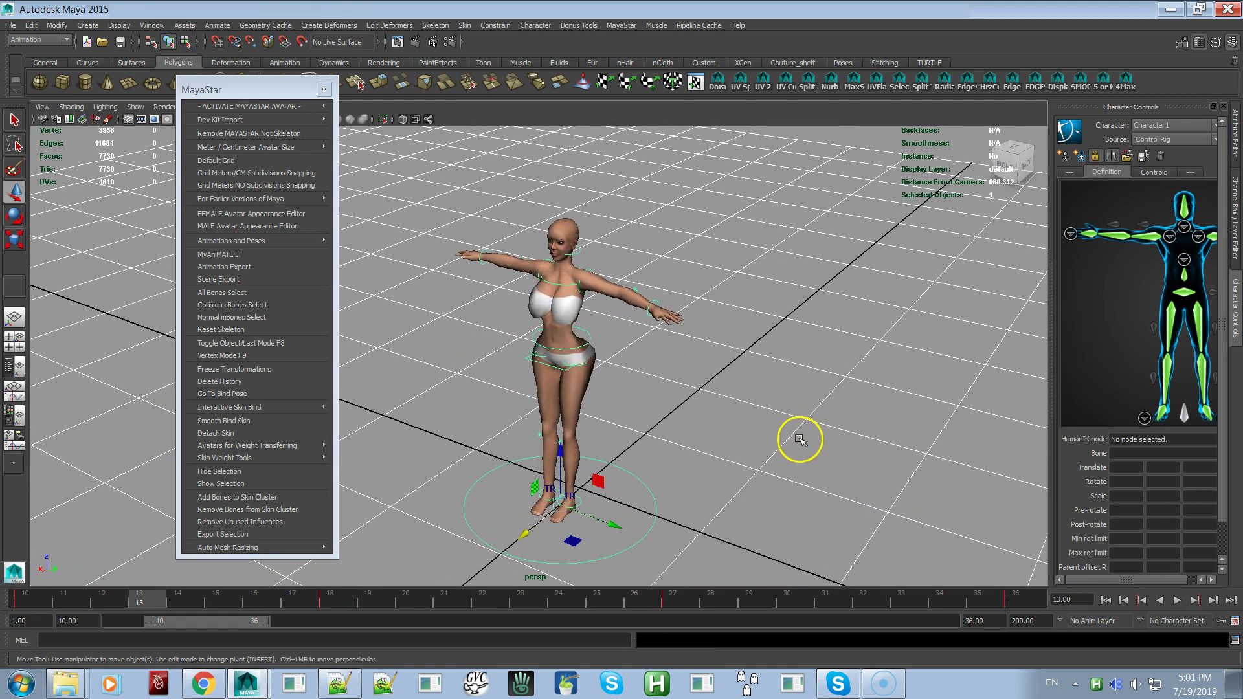
Step: Open the MayaStar animation exporter and set the Desktop as the folder for the exported animation
{"action": "left_click", "coordinate": [252, 256]}
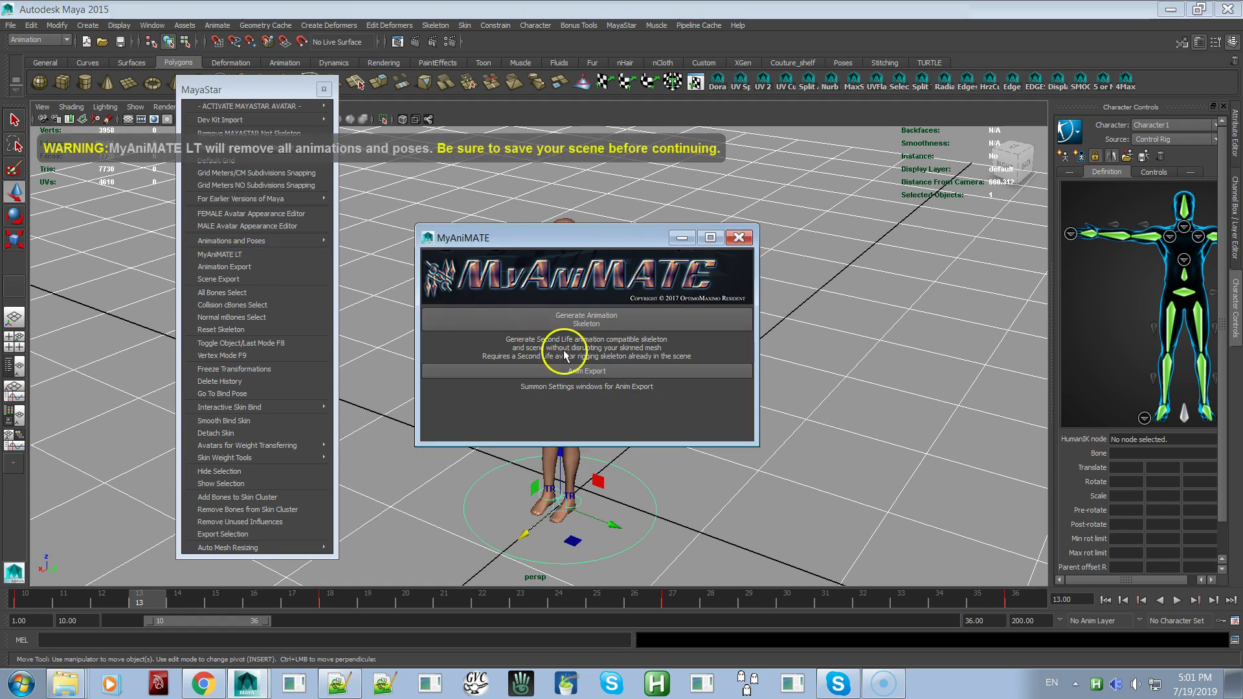
{"action": "left_click", "coordinate": [739, 238]}
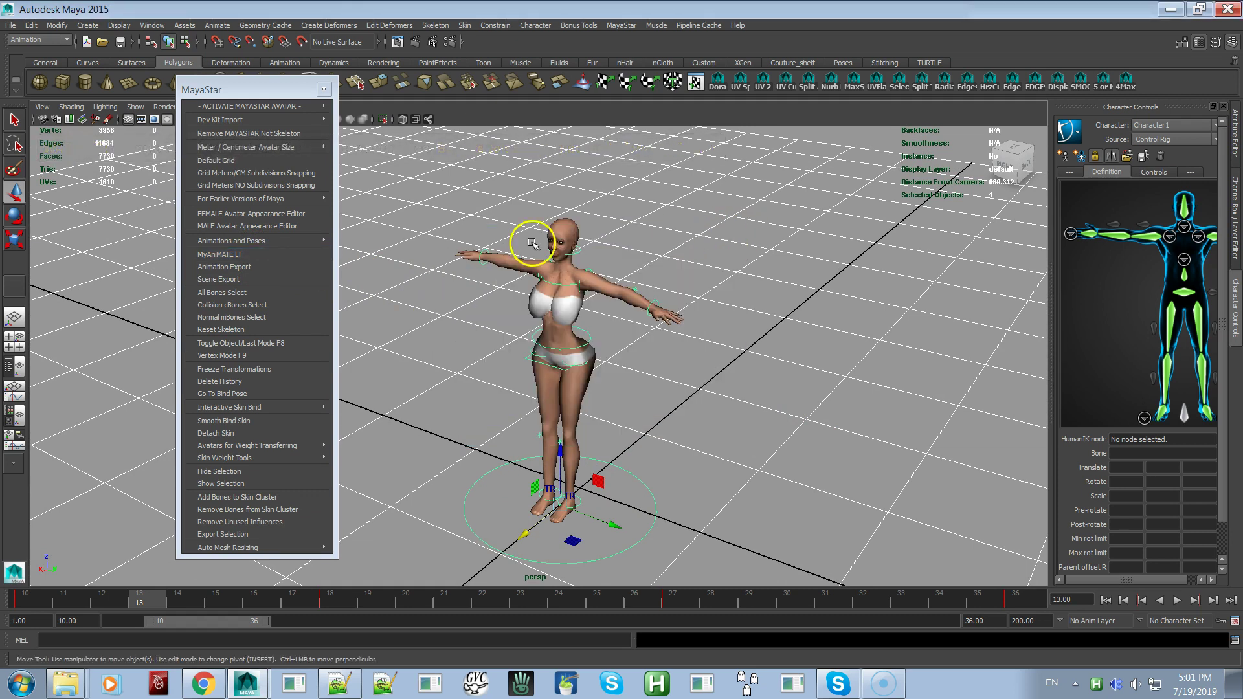
{"action": "left_click", "coordinate": [231, 267]}
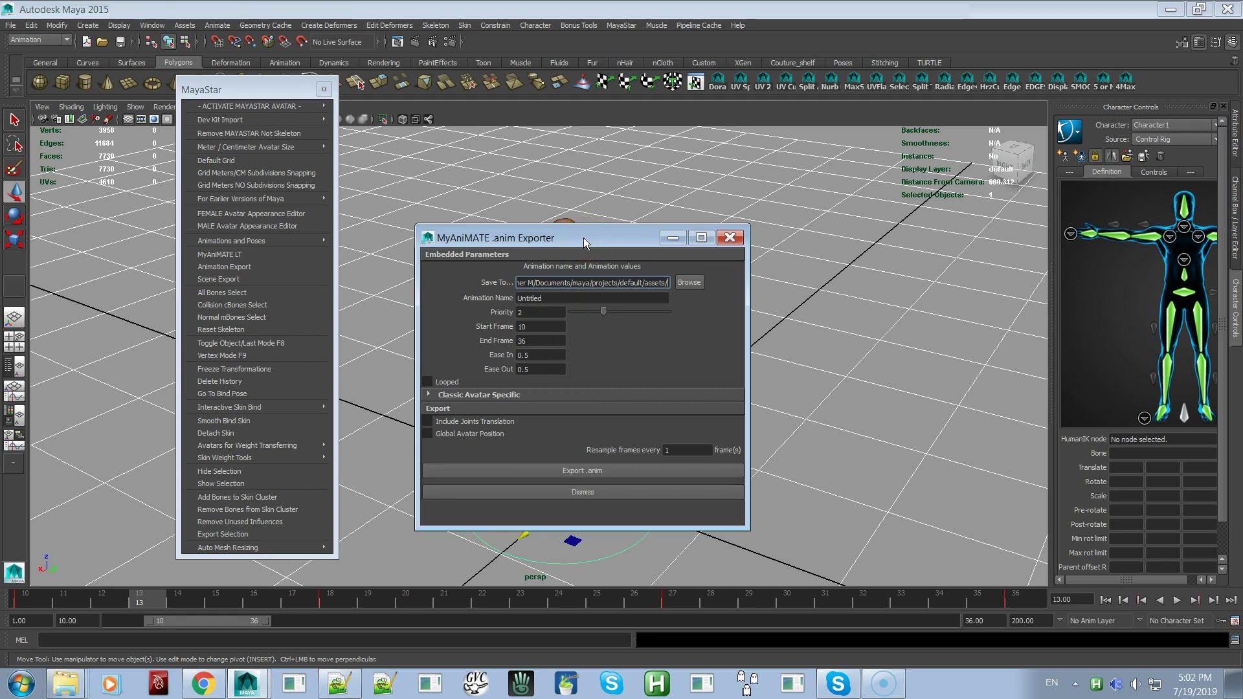
{"action": "left_click", "coordinate": [670, 332]}
{"action": "left_click", "coordinate": [687, 283]}
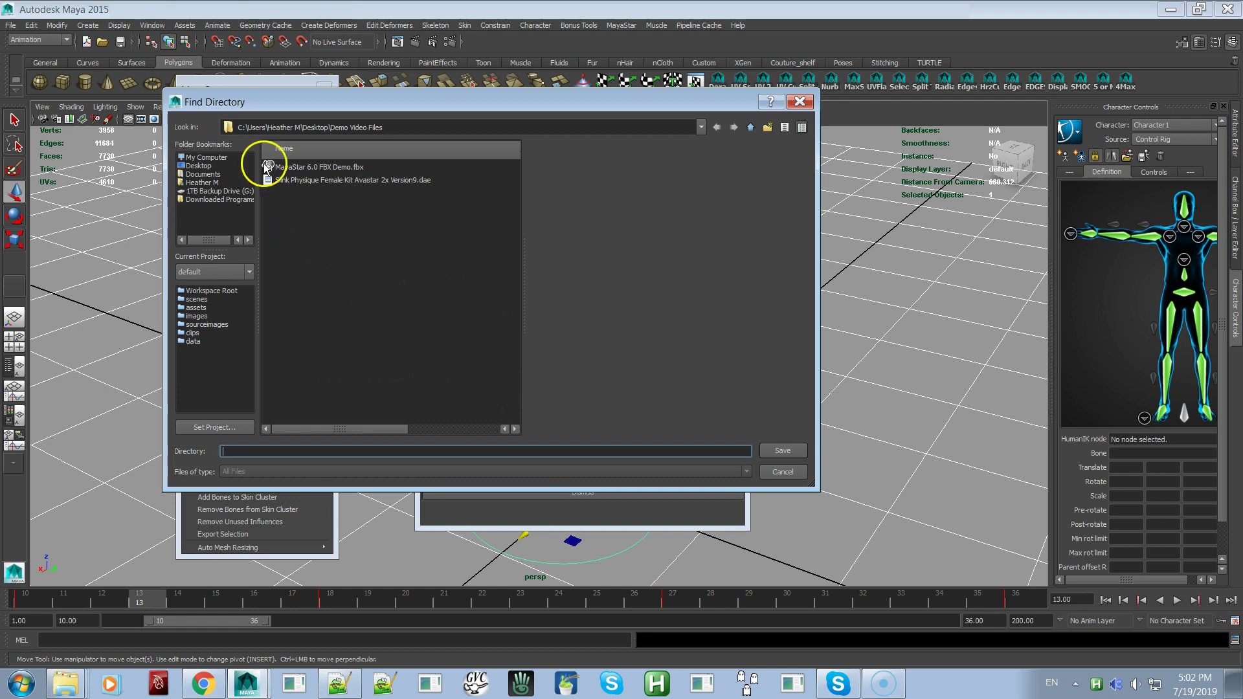
{"action": "left_click", "coordinate": [197, 170]}
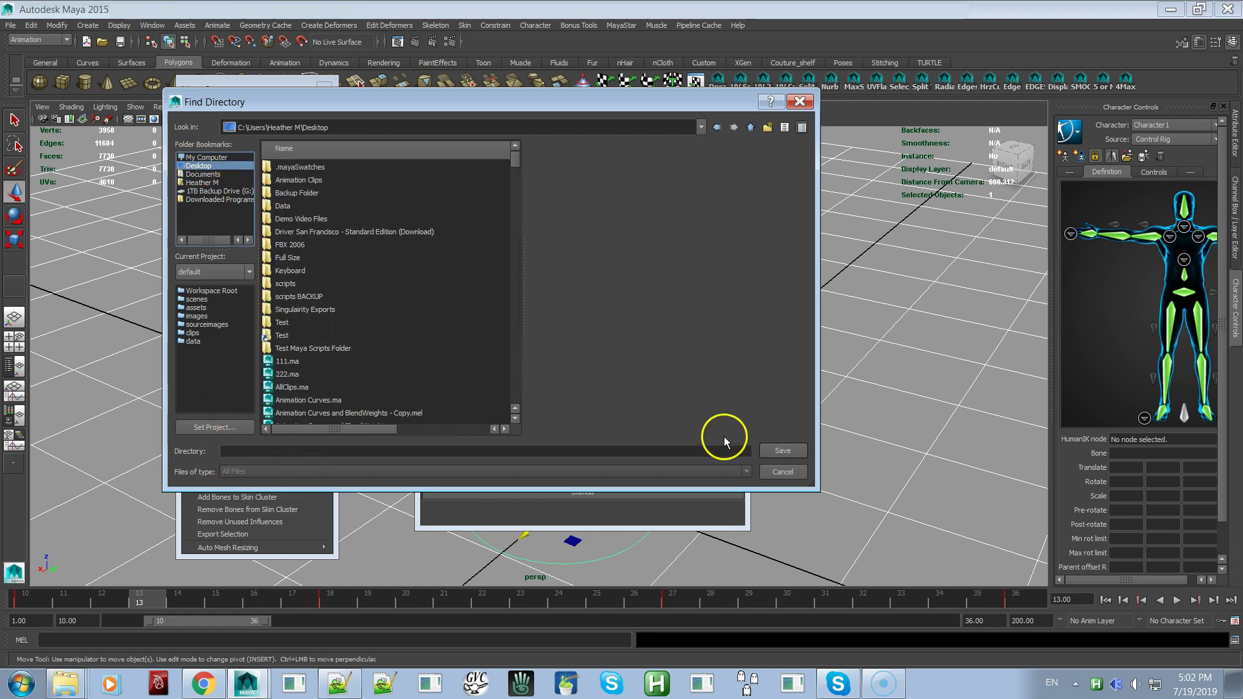
{"action": "left_click", "coordinate": [788, 451]}
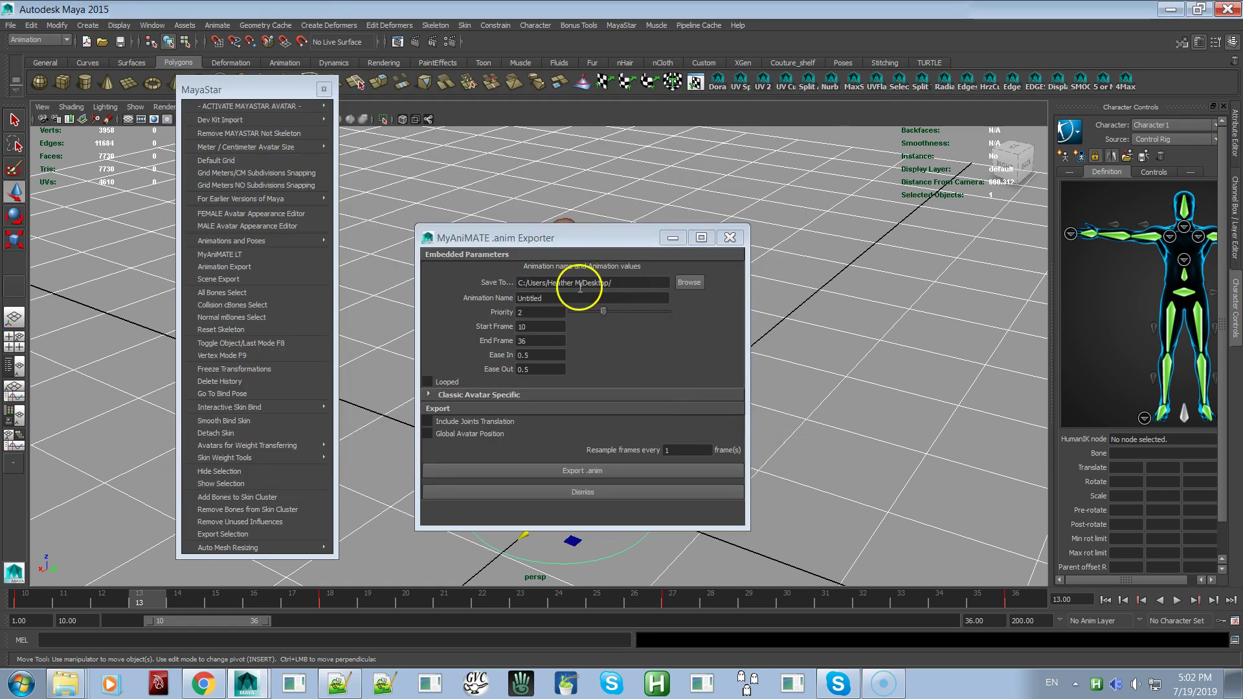
Step: Name the exported animation AnimDemoforVideo
{"action": "double_click", "coordinate": [547, 299]}
{"action": "type", "text": "A"}
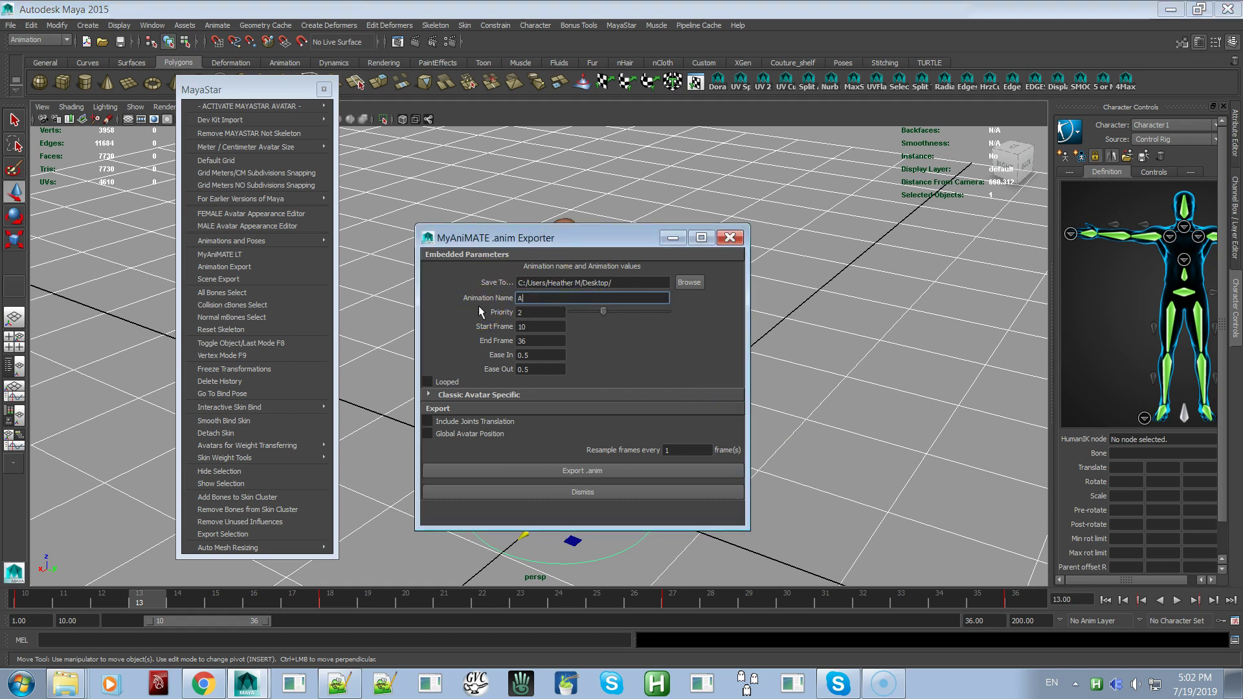
{"action": "type", "text": "nimTE"}
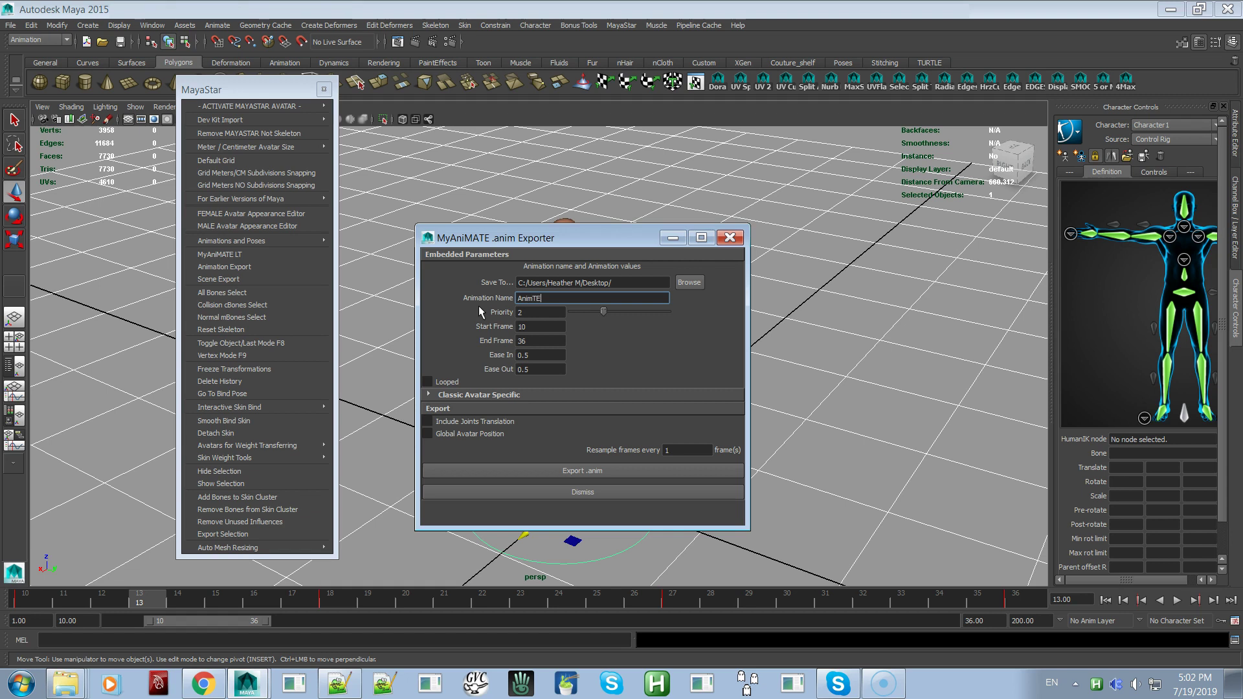
{"action": "key", "text": "BackSpace"}
{"action": "key", "text": "BackSpace"}
{"action": "type", "text": "DemoforVideo"}
Step: Set the exported animation's priority to 3
{"action": "left_click_drag", "start_coordinate": [604, 309], "coordinate": [634, 313]}
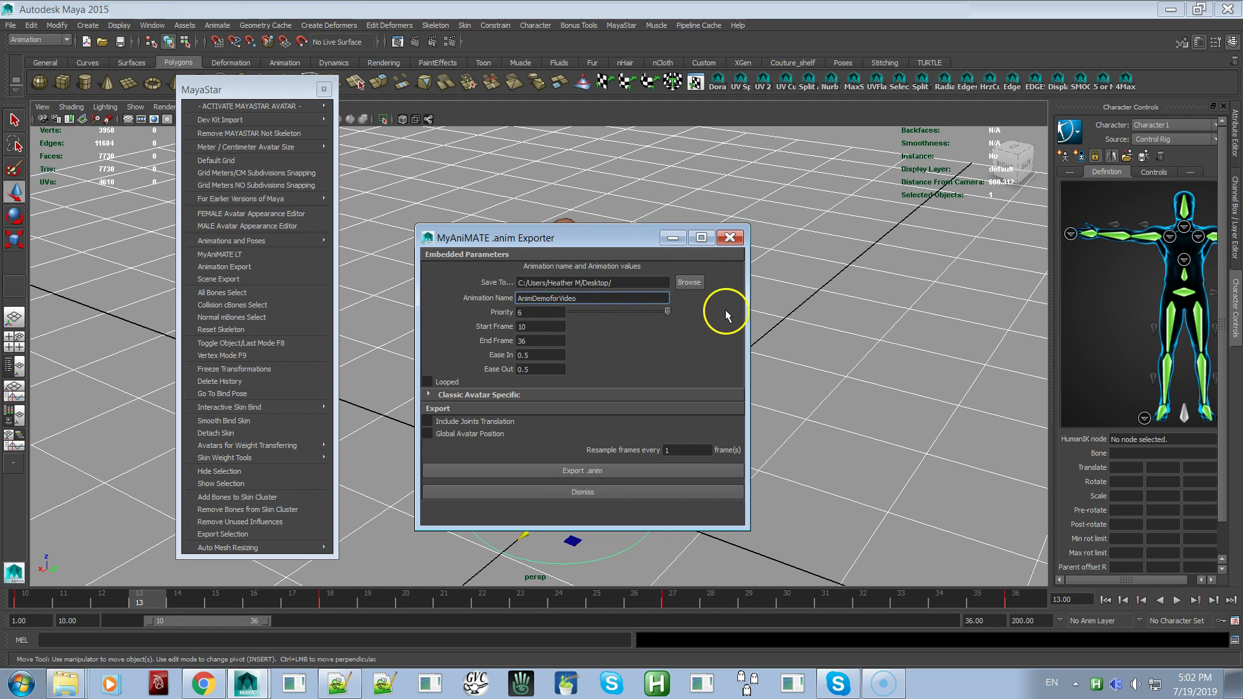
{"action": "left_click", "coordinate": [607, 355]}
{"action": "left_click_drag", "start_coordinate": [665, 312], "coordinate": [609, 312]}
{"action": "mouse_move", "coordinate": [669, 315]}
{"action": "left_mouse_down"}
{"action": "mouse_move", "coordinate": [569, 312]}
{"action": "mouse_move", "coordinate": [649, 317]}
{"action": "left_mouse_up"}
{"action": "left_click_drag", "start_coordinate": [621, 300], "coordinate": [570, 329]}
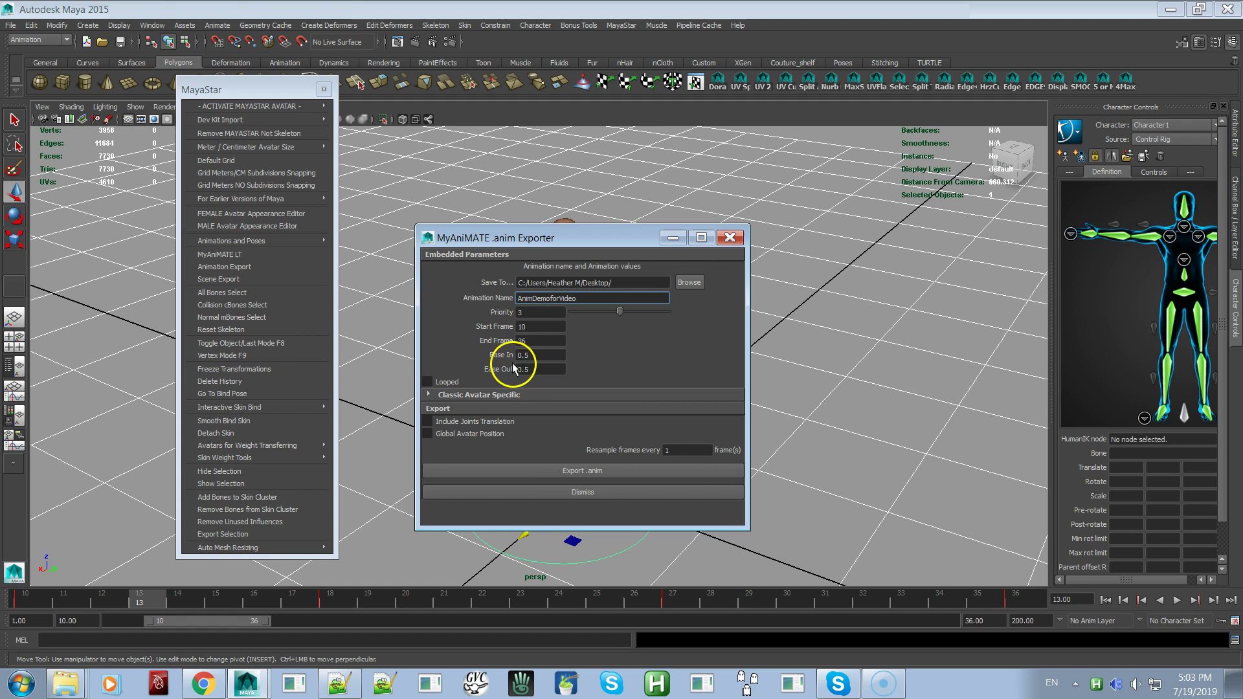
Step: Enable looping for the exported animation and set both Loop In and Loop Out to frame 18
{"action": "left_click", "coordinate": [427, 382]}
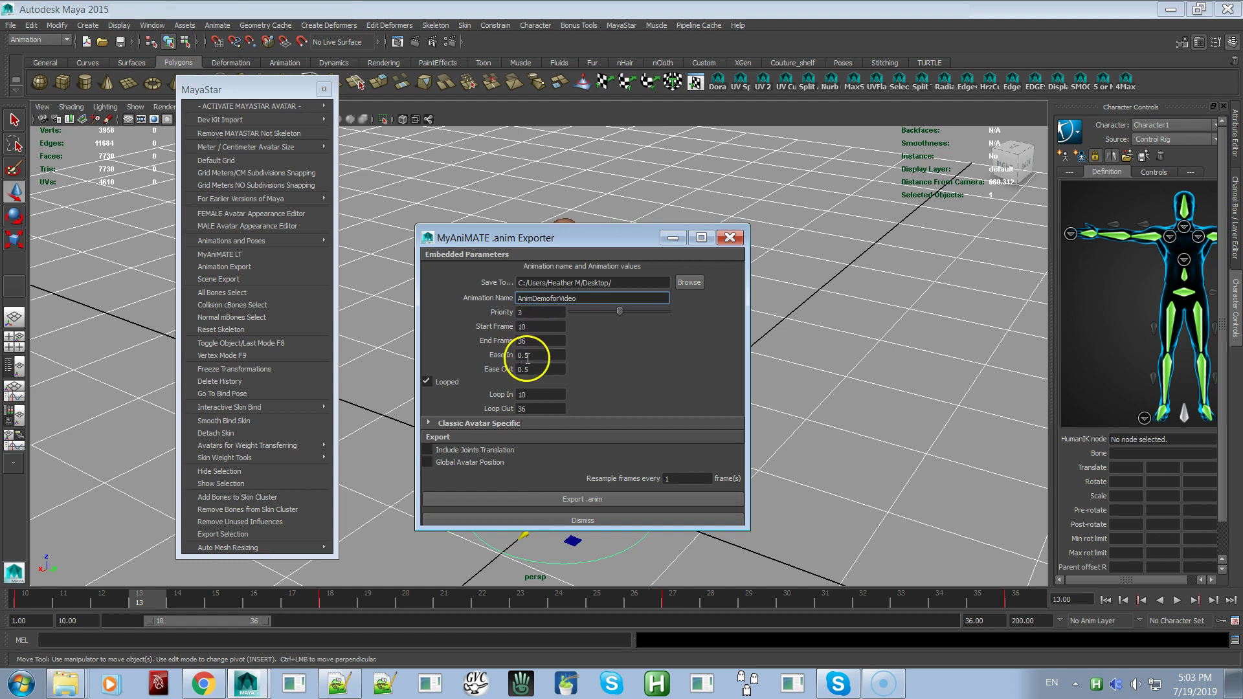
{"action": "double_click", "coordinate": [535, 393]}
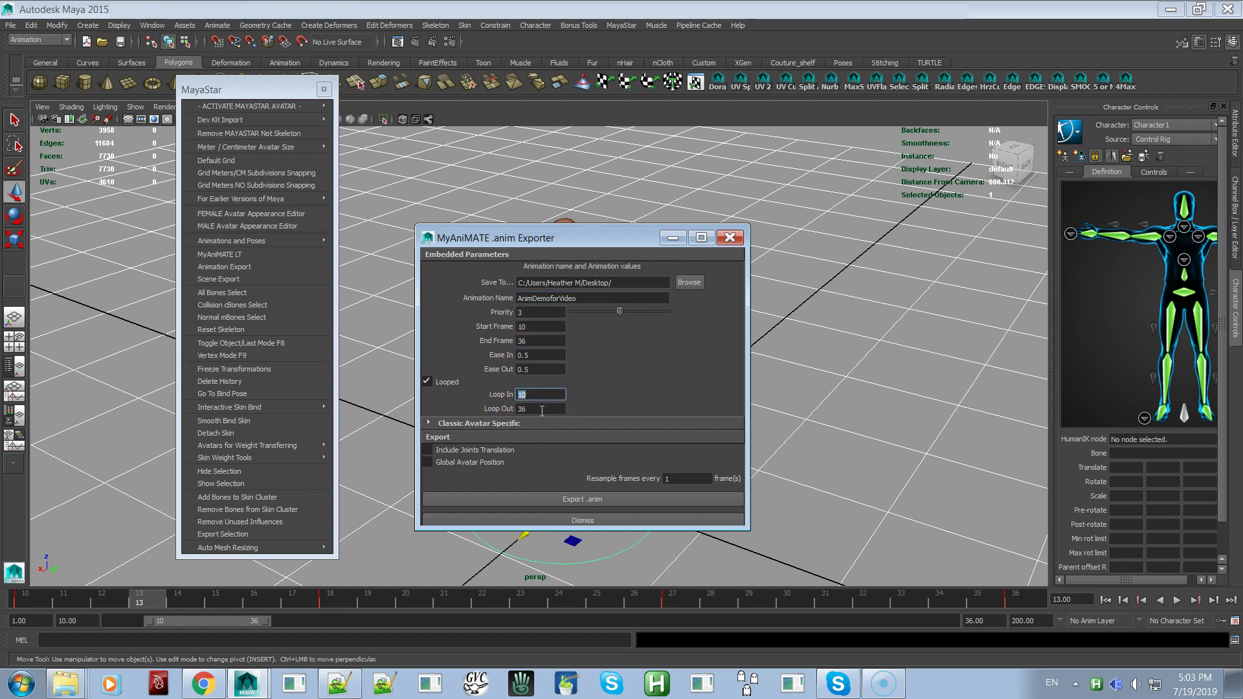
{"action": "double_click", "coordinate": [482, 411]}
{"action": "type", "text": "18"}
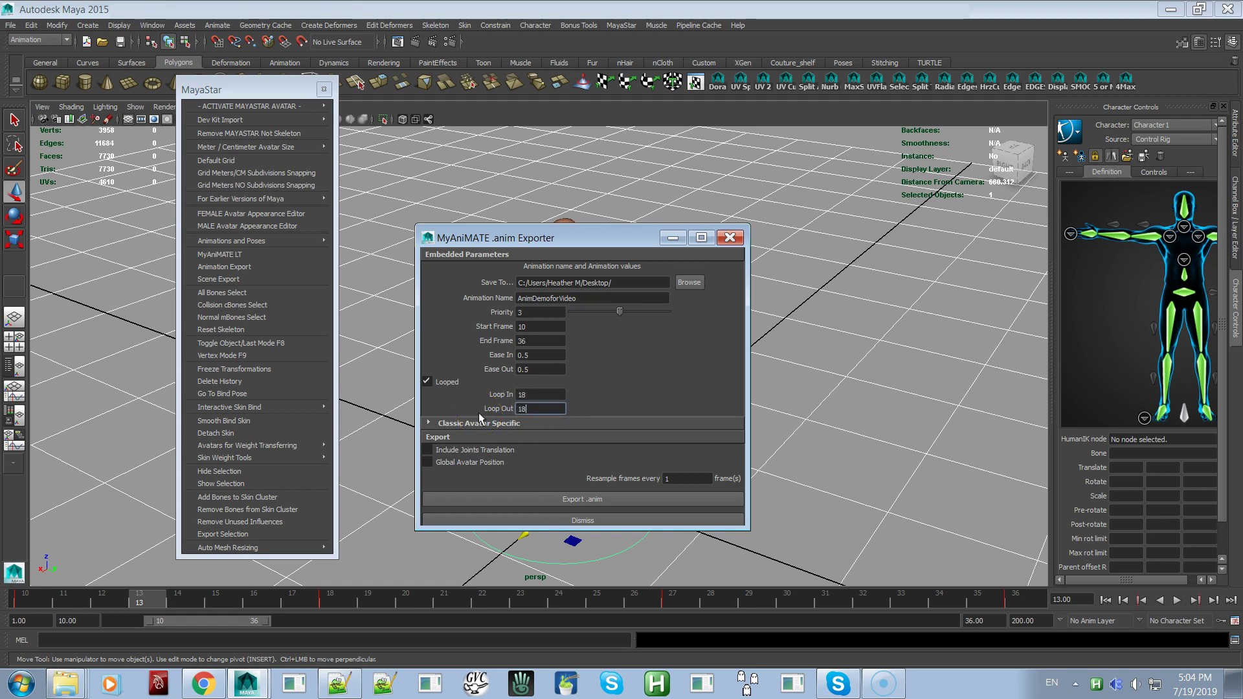
{"action": "left_click", "coordinate": [533, 394]}
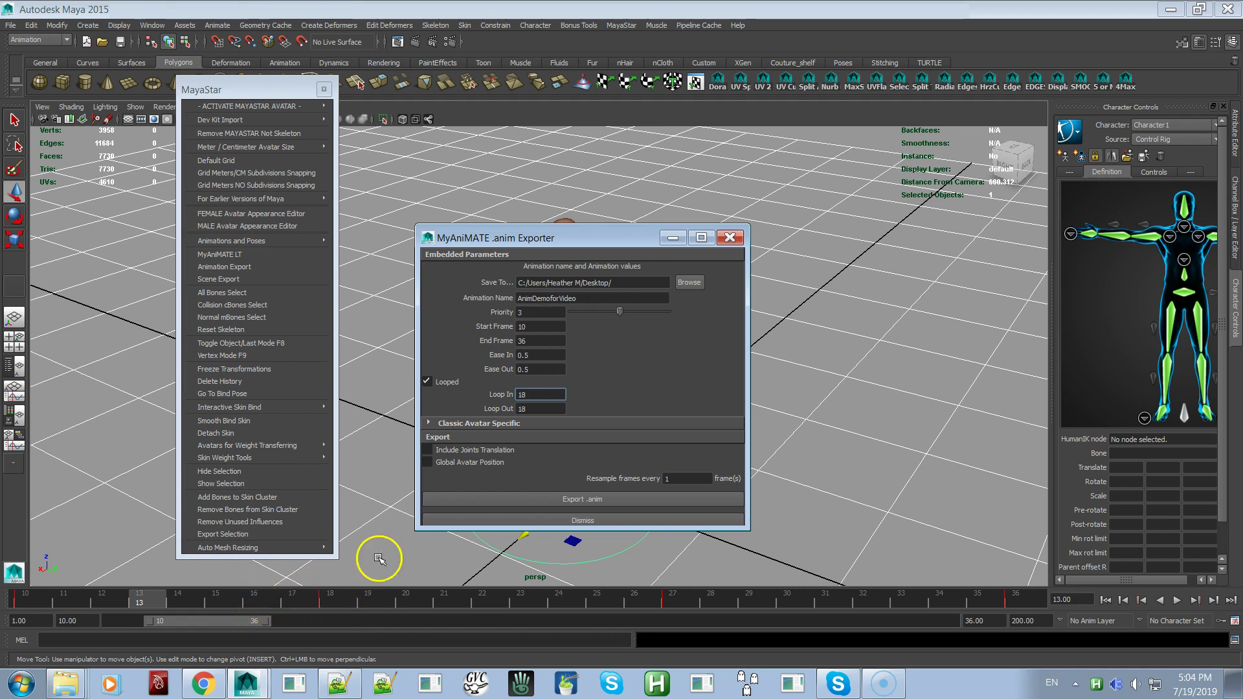
Step: Set the exported animation's Loop In and Loop Out both to frame 16
{"action": "left_click_drag", "start_coordinate": [566, 393], "coordinate": [440, 416]}
{"action": "type", "text": "16"}
{"action": "left_click", "coordinate": [532, 393]}
{"action": "double_click", "coordinate": [535, 395]}
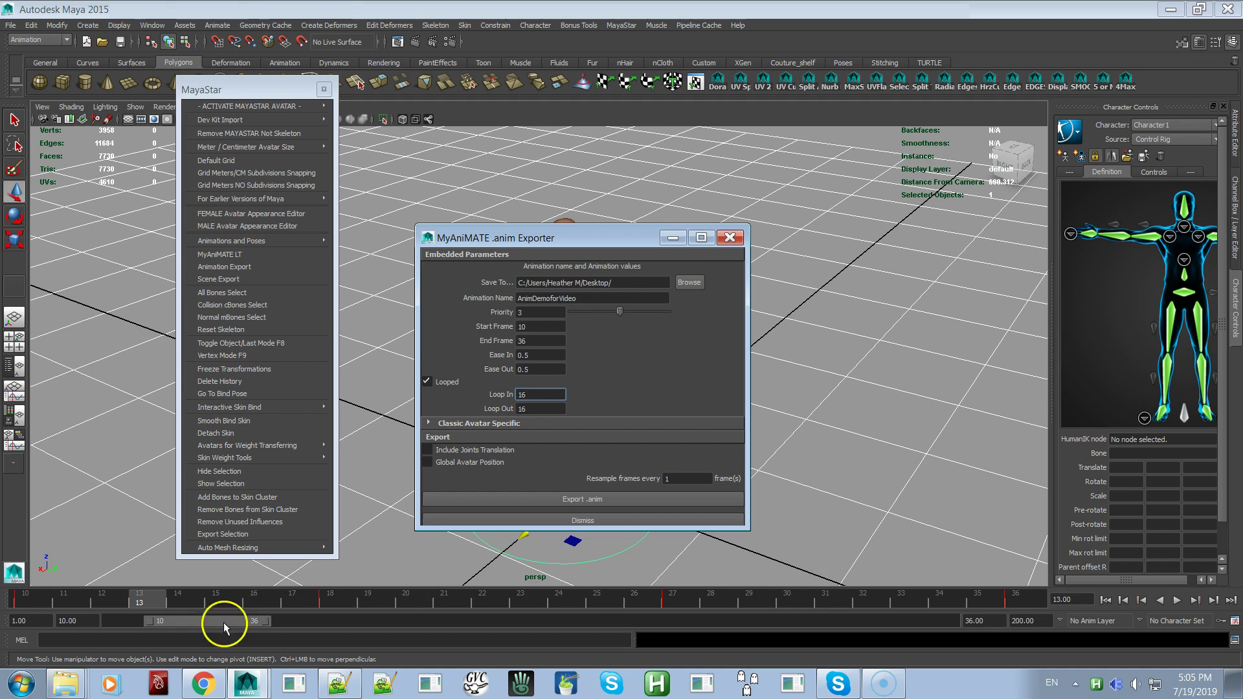
{"action": "left_click", "coordinate": [180, 619]}
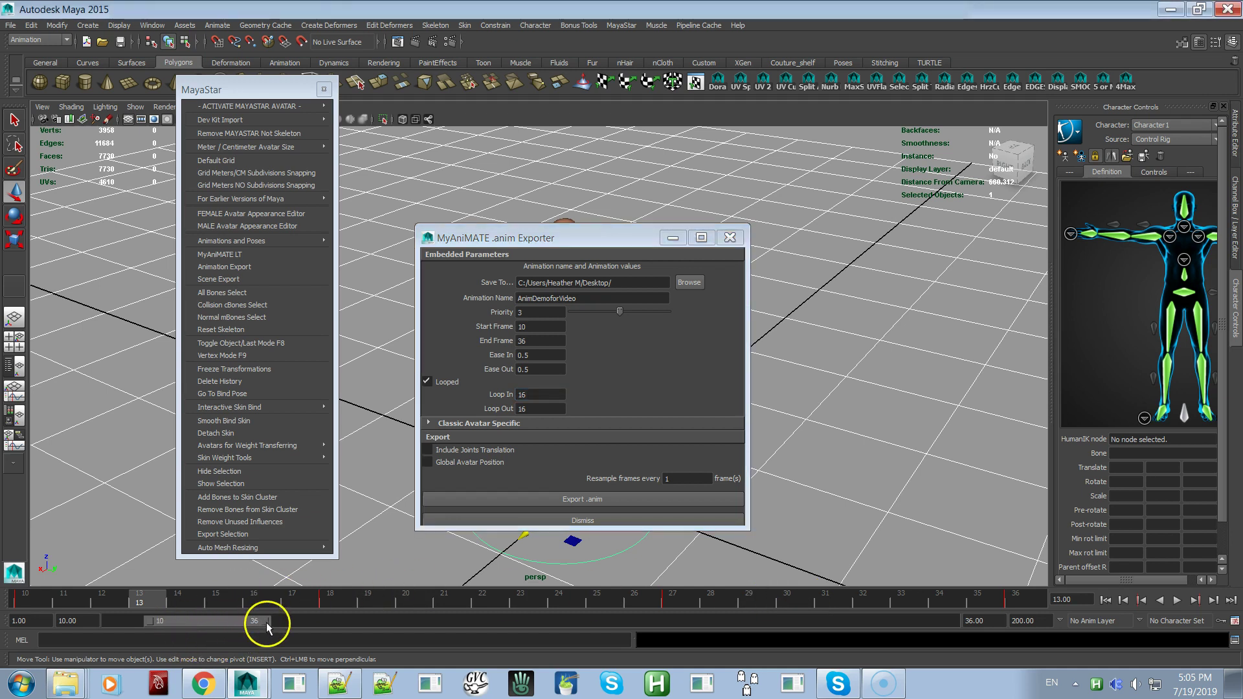
{"action": "mouse_move", "coordinate": [266, 623]}
{"action": "left_mouse_down"}
{"action": "mouse_move", "coordinate": [288, 621]}
{"action": "mouse_move", "coordinate": [268, 623]}
{"action": "left_mouse_up"}
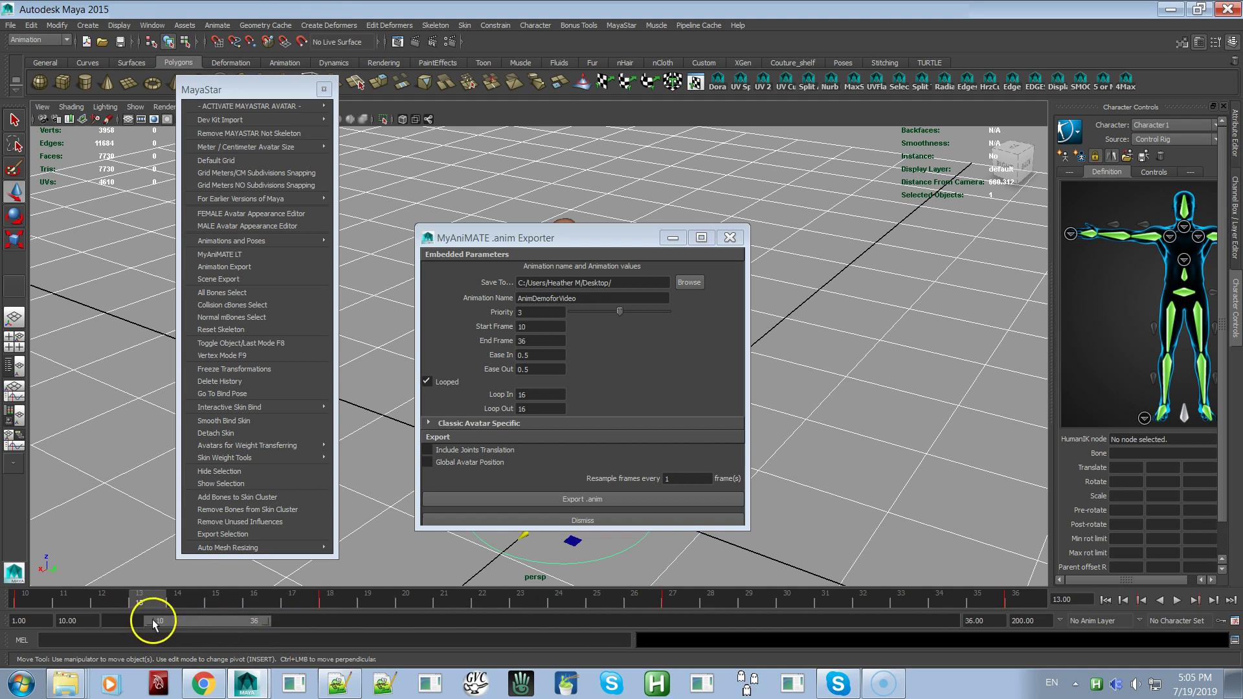
Step: Set the loop range of the exported animation to Loop In 10 and Loop Out 36
{"action": "double_click", "coordinate": [535, 396]}
{"action": "type", "text": "18"}
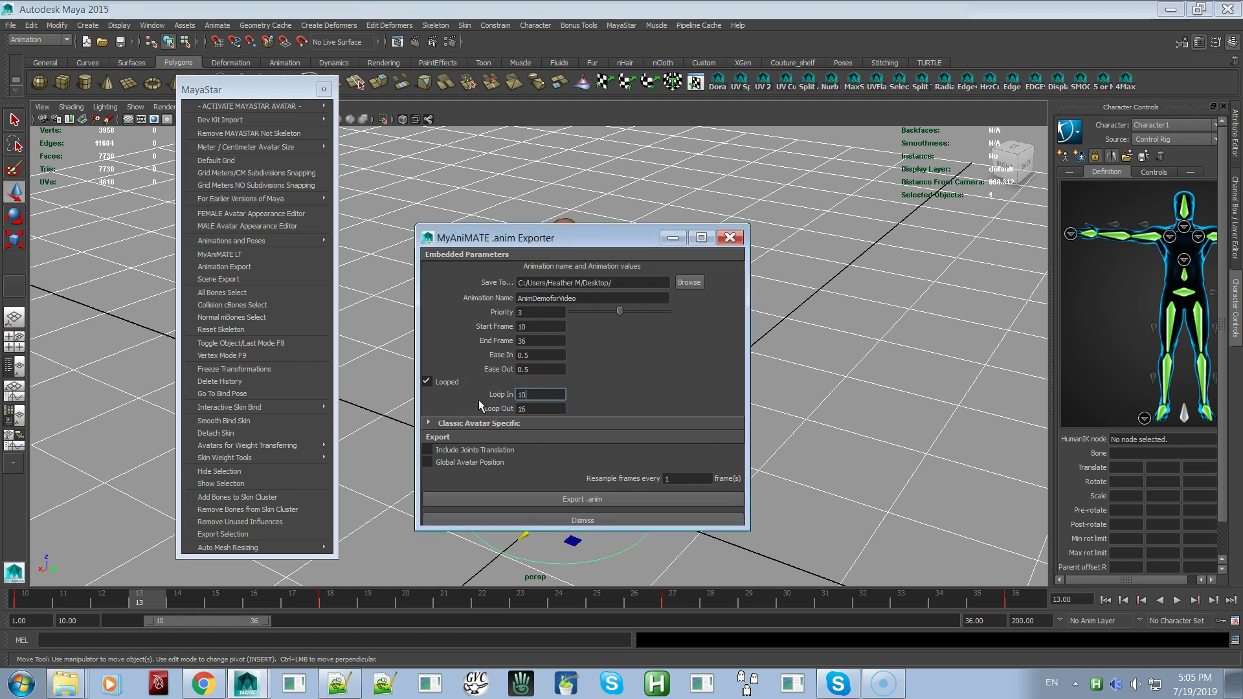
{"action": "double_click", "coordinate": [525, 409]}
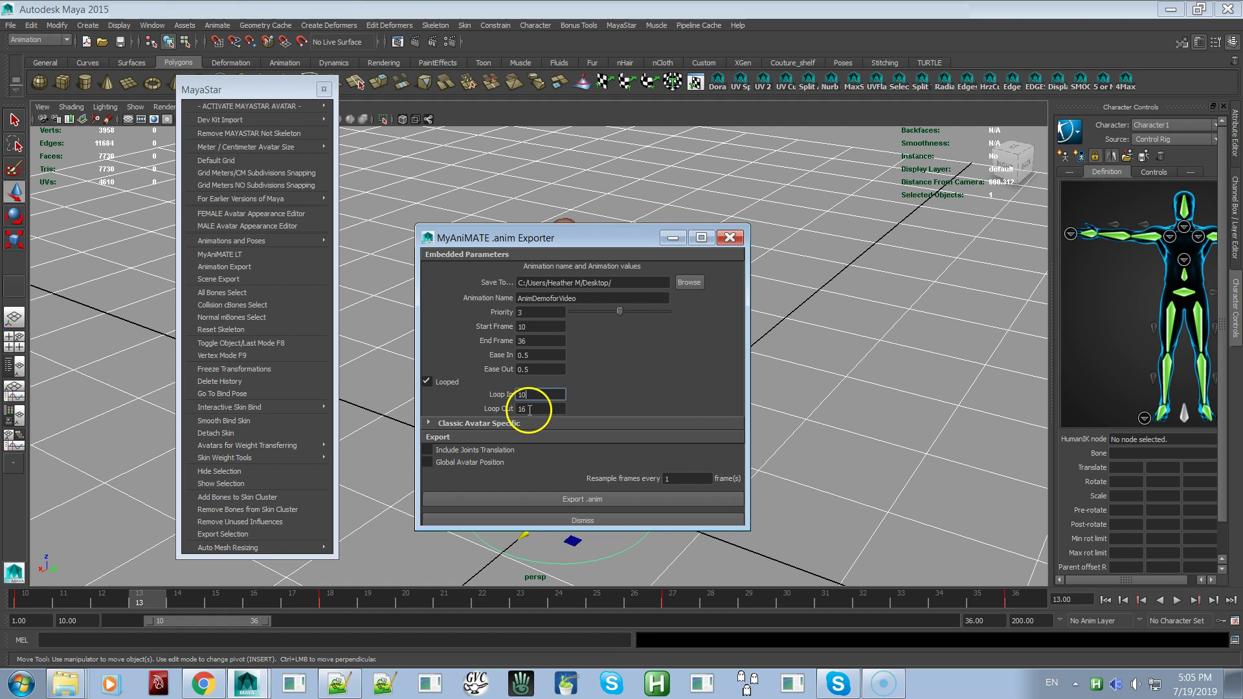
{"action": "type", "text": "36"}
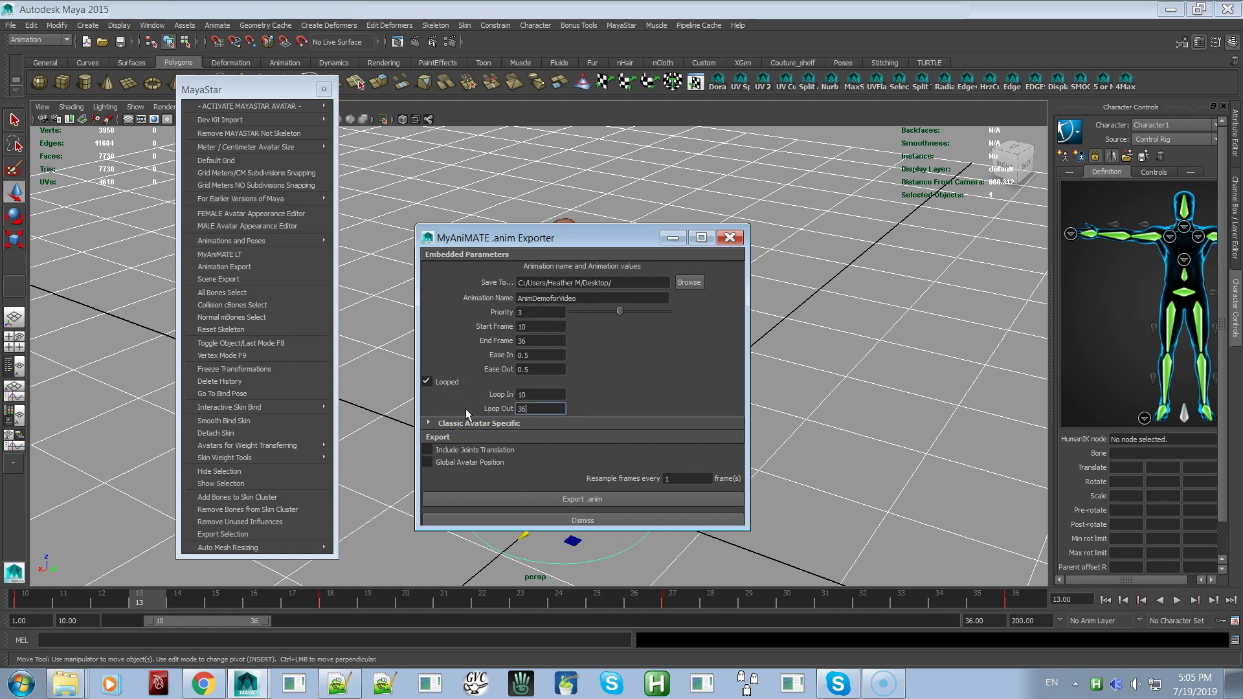
{"action": "left_click", "coordinate": [526, 394]}
Step: Expand the Classic Avatar Specific settings and look through the available face morphs and hand morphs
{"action": "left_click", "coordinate": [428, 425]}
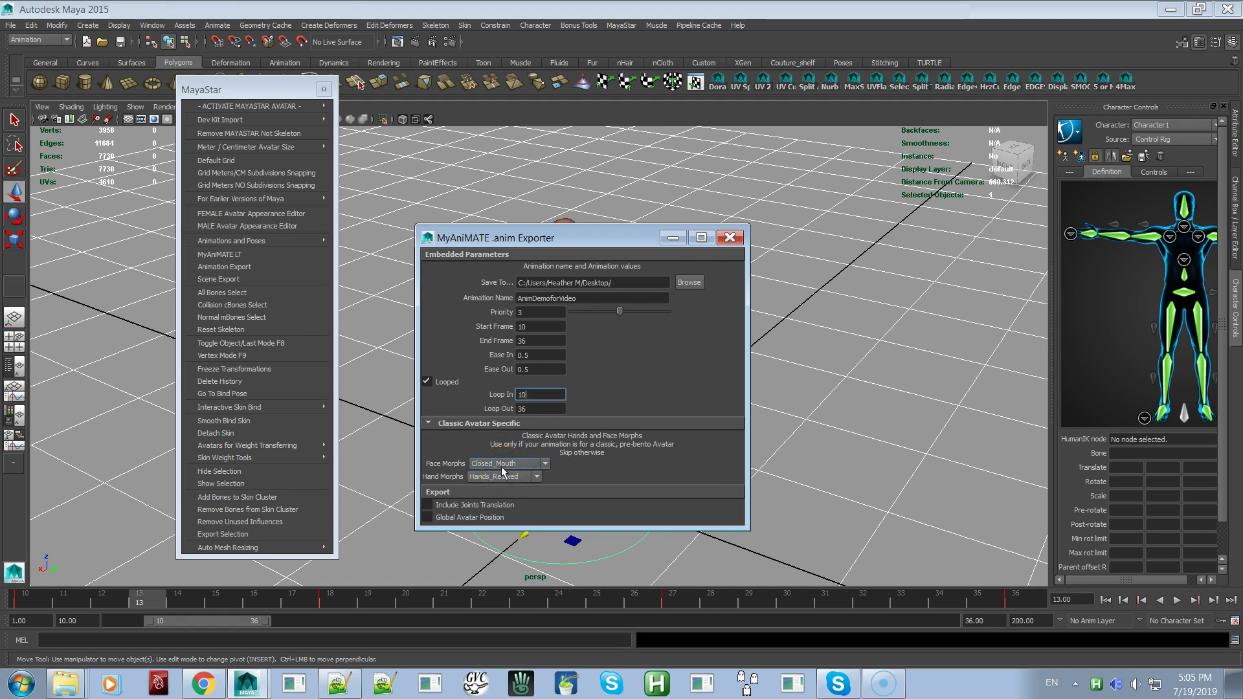
{"action": "left_click", "coordinate": [515, 463]}
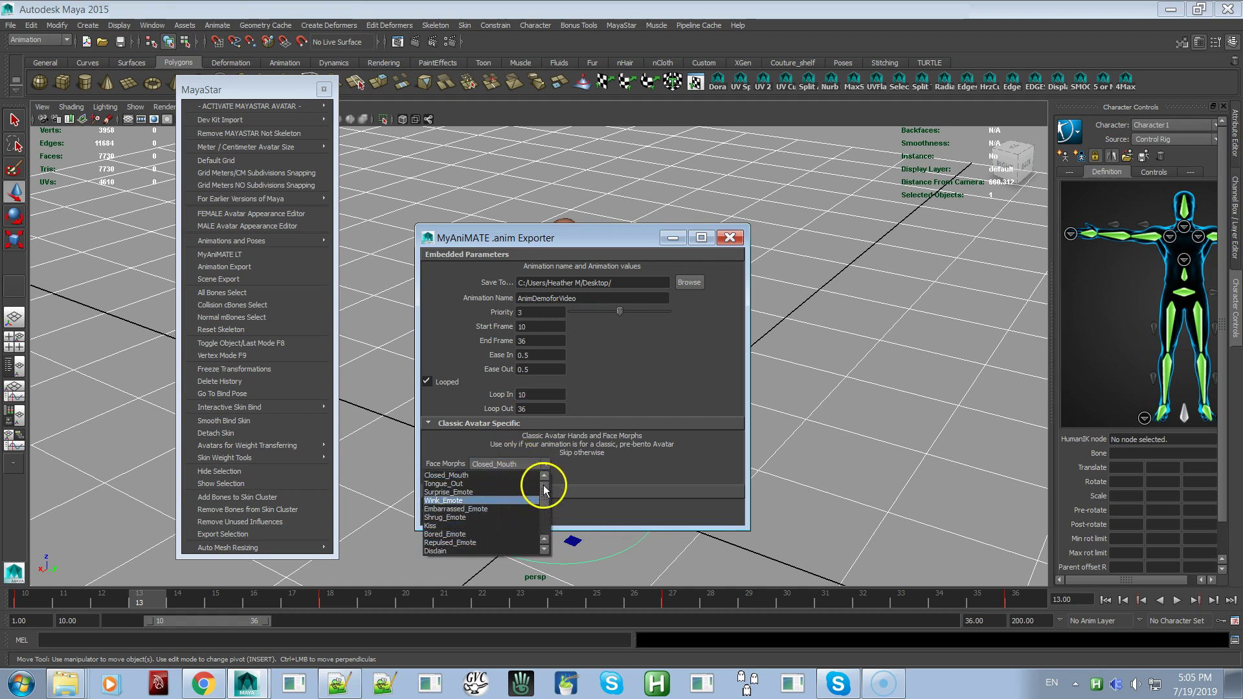
{"action": "left_click_drag", "start_coordinate": [544, 490], "coordinate": [545, 524]}
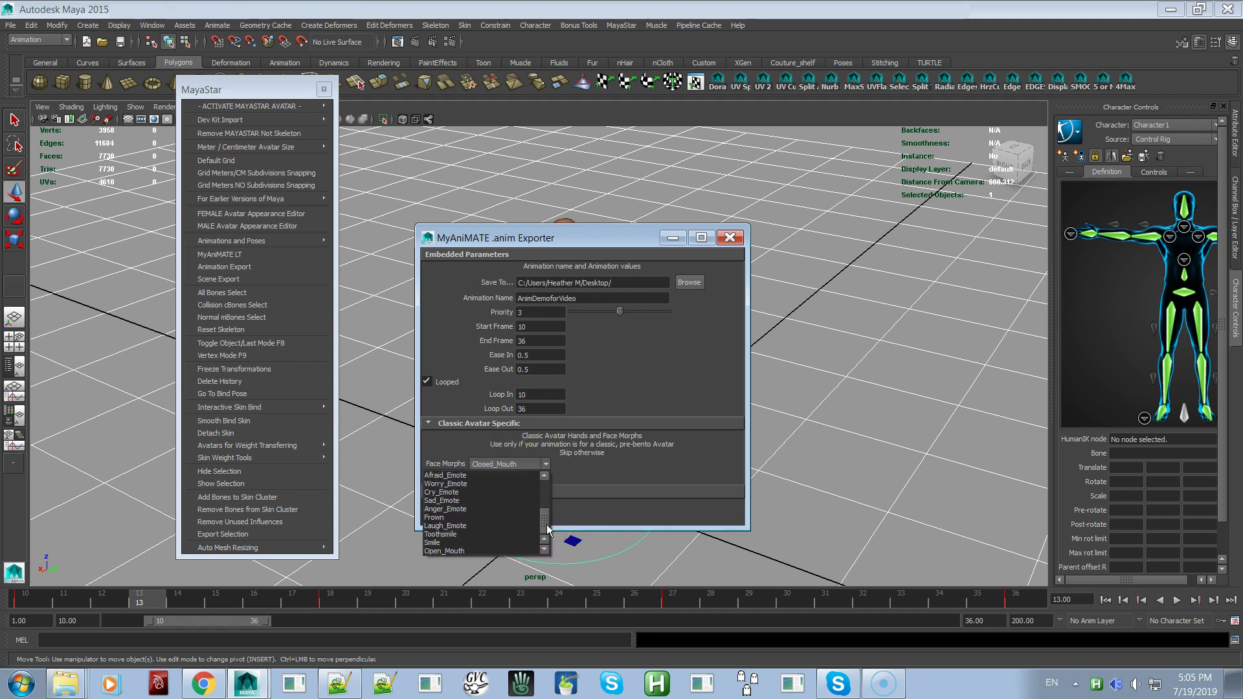
{"action": "left_click_drag", "start_coordinate": [544, 523], "coordinate": [538, 489]}
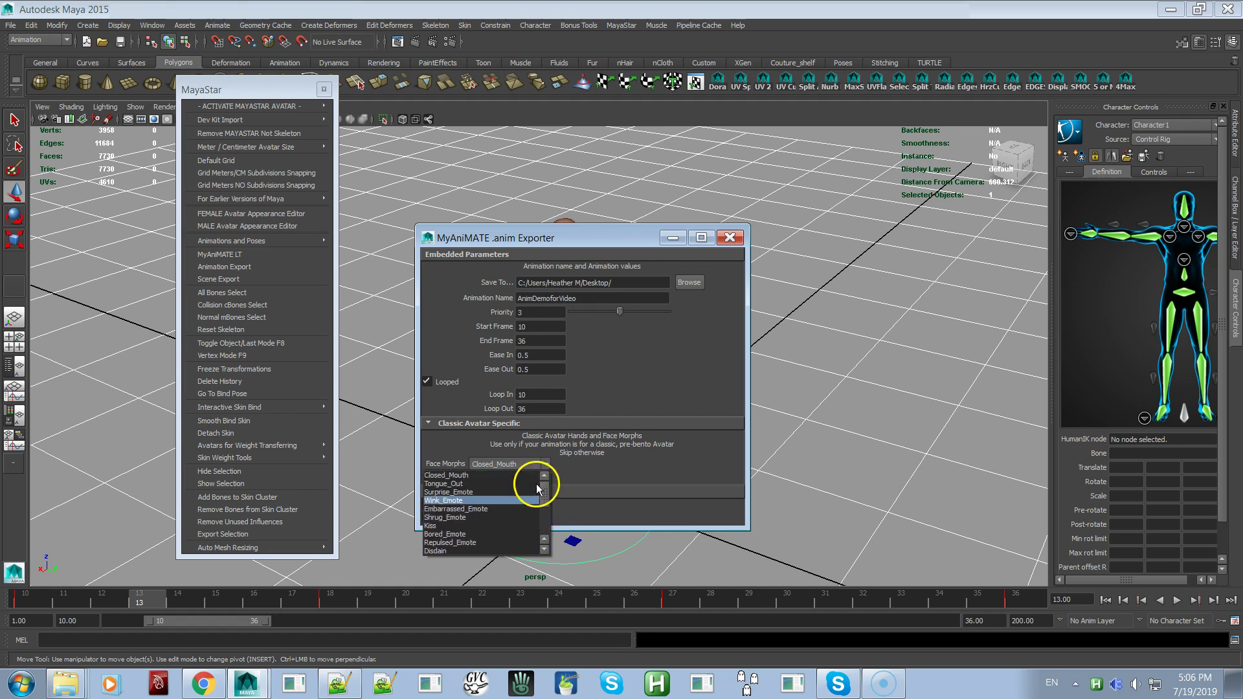
{"action": "left_click", "coordinate": [588, 457]}
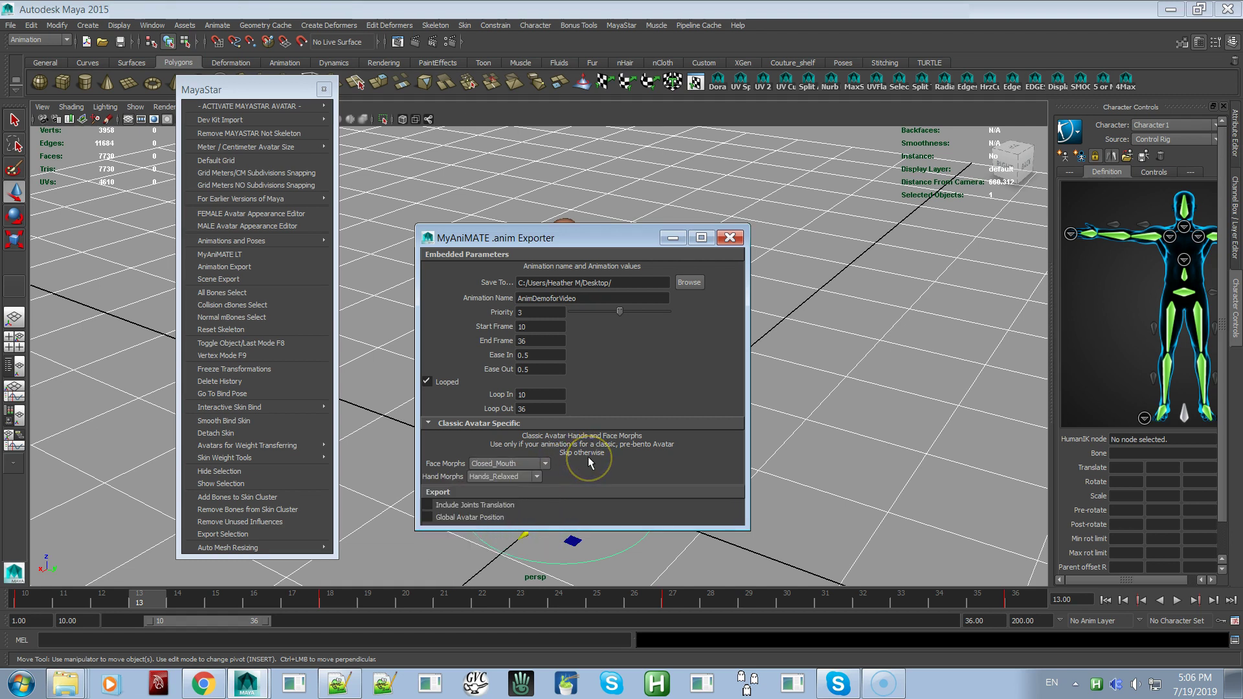
{"action": "left_click", "coordinate": [537, 477]}
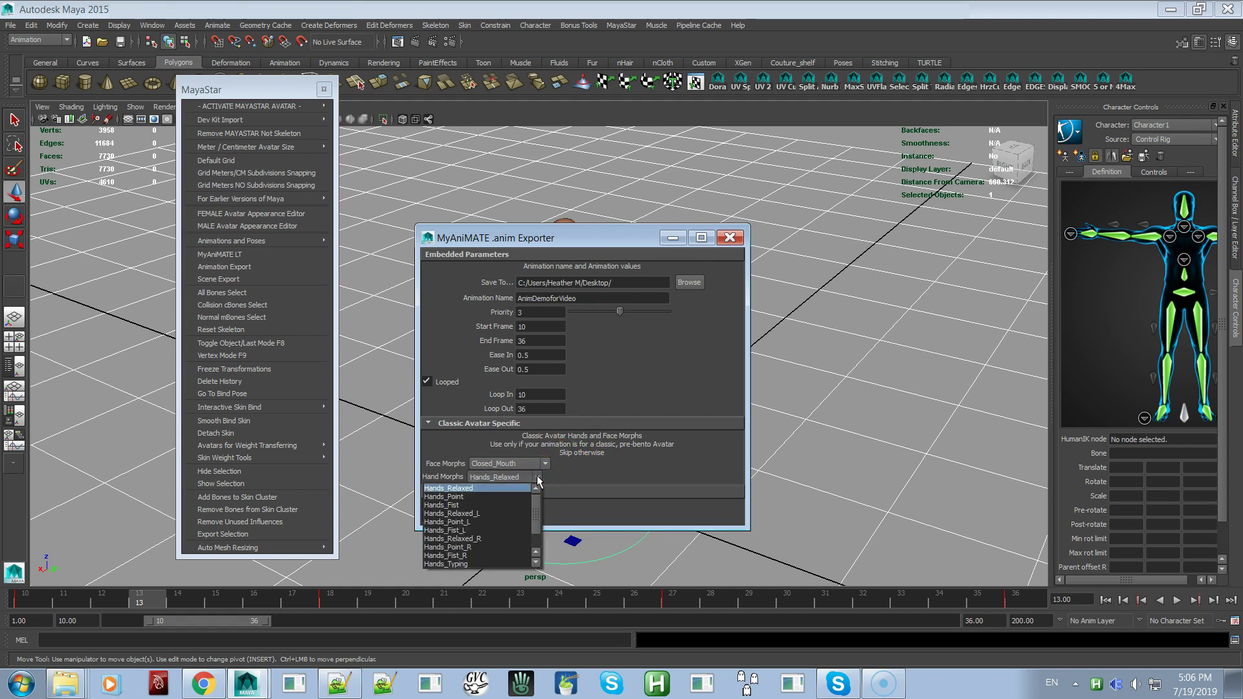
{"action": "left_click", "coordinate": [593, 467]}
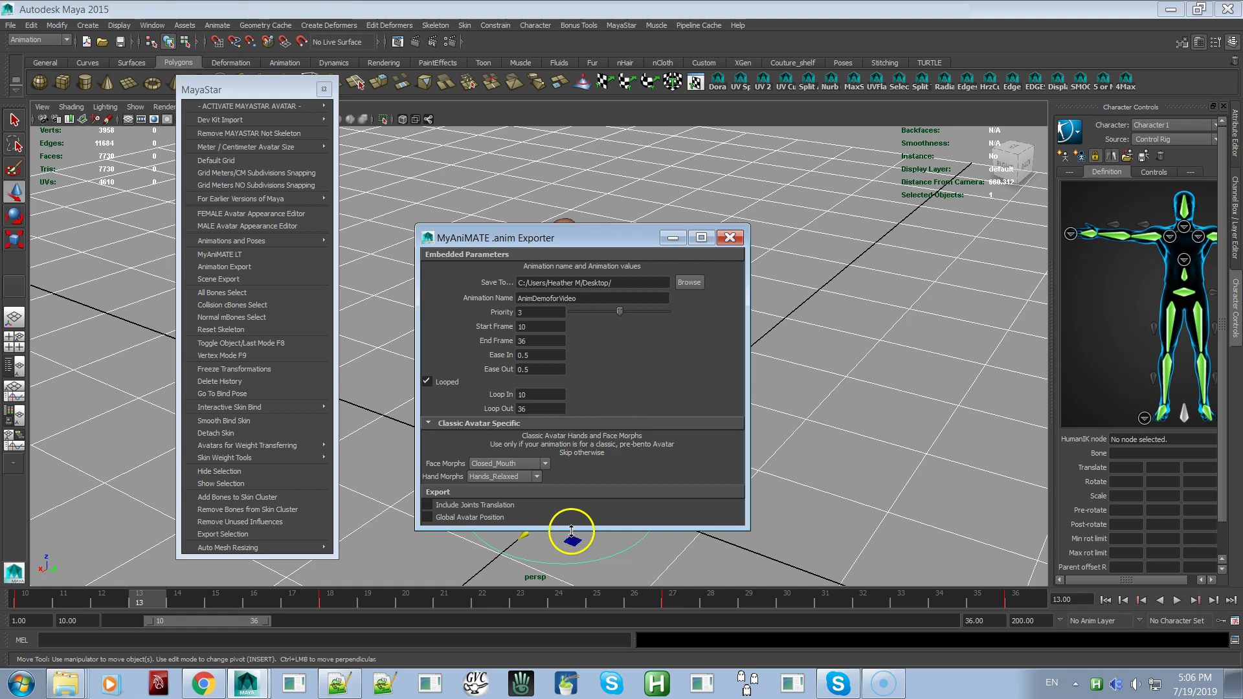
Step: Enlarge the exporter window, move it clear of the avatar and play back the animation
{"action": "left_click_drag", "start_coordinate": [571, 531], "coordinate": [574, 571]}
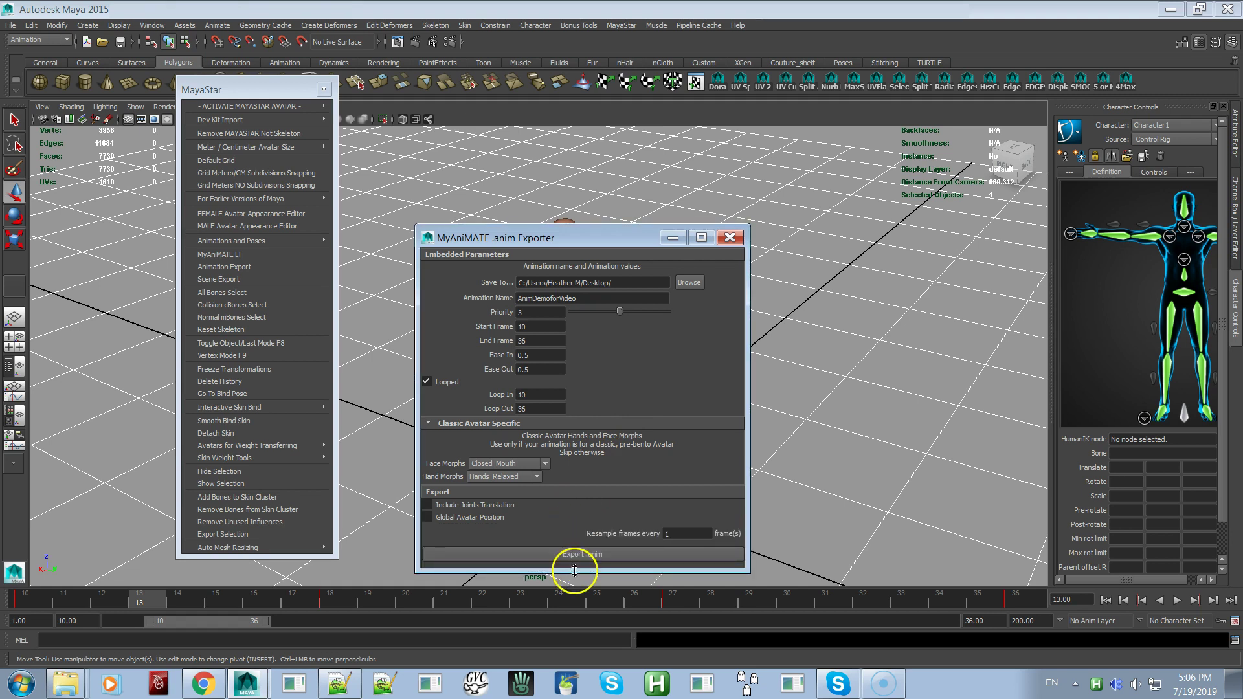
{"action": "left_click_drag", "start_coordinate": [601, 235], "coordinate": [818, 89]}
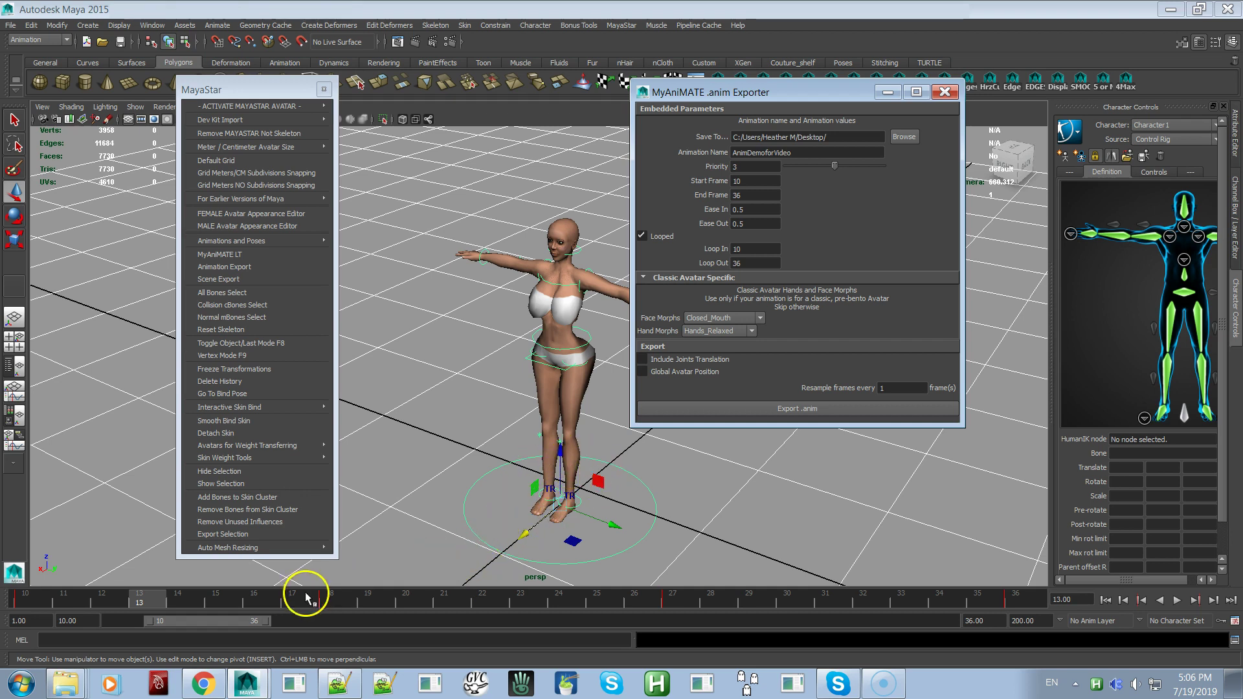
{"action": "key", "text": "alt+v"}
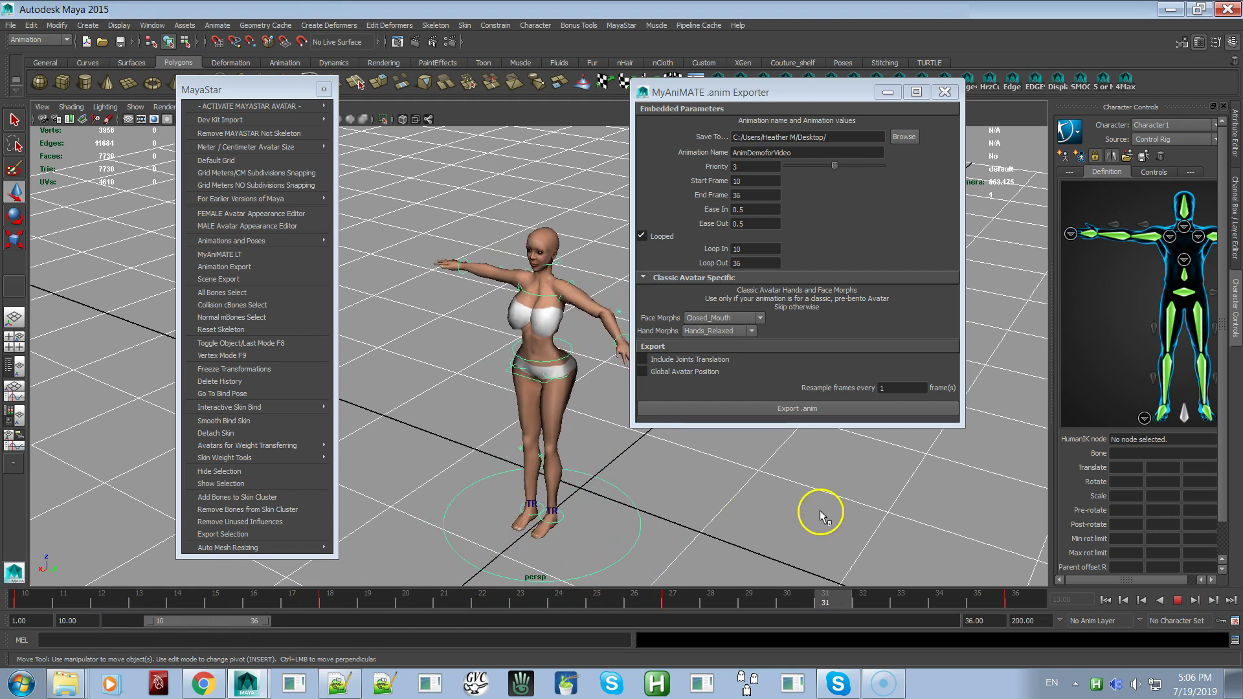
{"action": "key", "text": "alt+v"}
Step: Enable Global Avatar Position for the export and play back the avatar's movement across the grid
{"action": "left_click", "coordinate": [667, 375]}
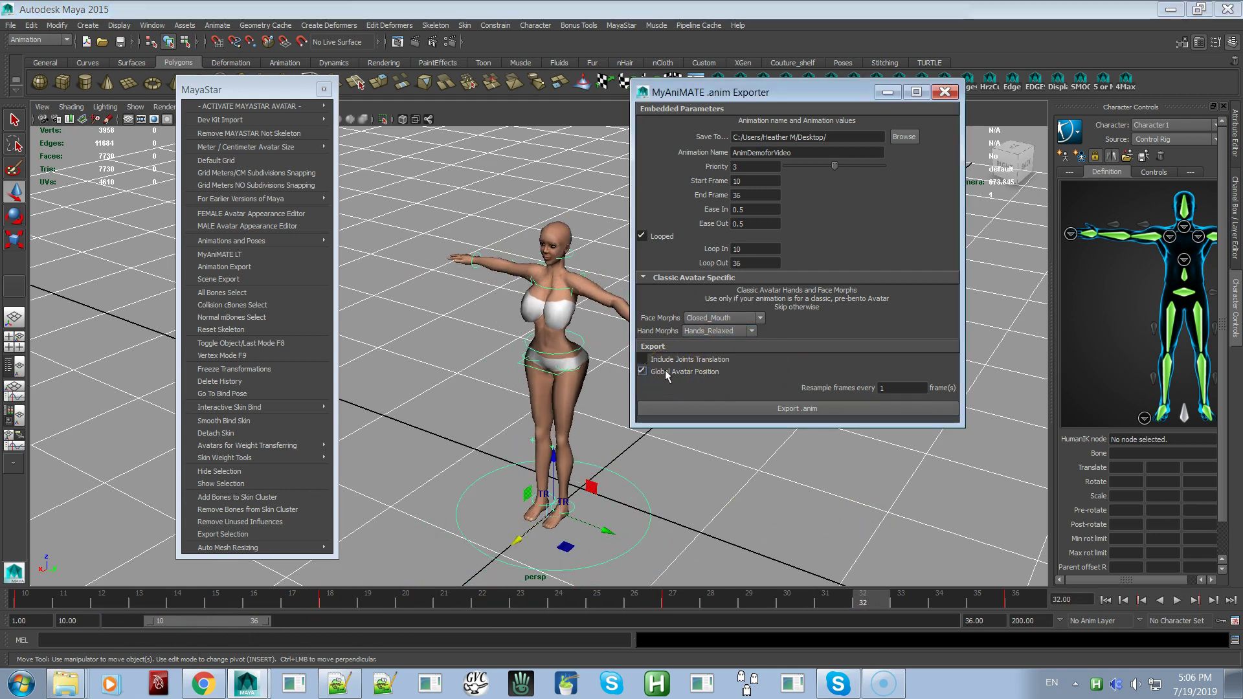
{"action": "left_click", "coordinate": [487, 630]}
{"action": "mouse_move", "coordinate": [539, 600]}
{"action": "left_mouse_down"}
{"action": "mouse_move", "coordinate": [417, 591]}
{"action": "mouse_move", "coordinate": [599, 568]}
{"action": "mouse_move", "coordinate": [868, 572]}
{"action": "mouse_move", "coordinate": [569, 605]}
{"action": "mouse_move", "coordinate": [560, 590]}
{"action": "mouse_move", "coordinate": [178, 606]}
{"action": "mouse_move", "coordinate": [549, 609]}
{"action": "left_mouse_up"}
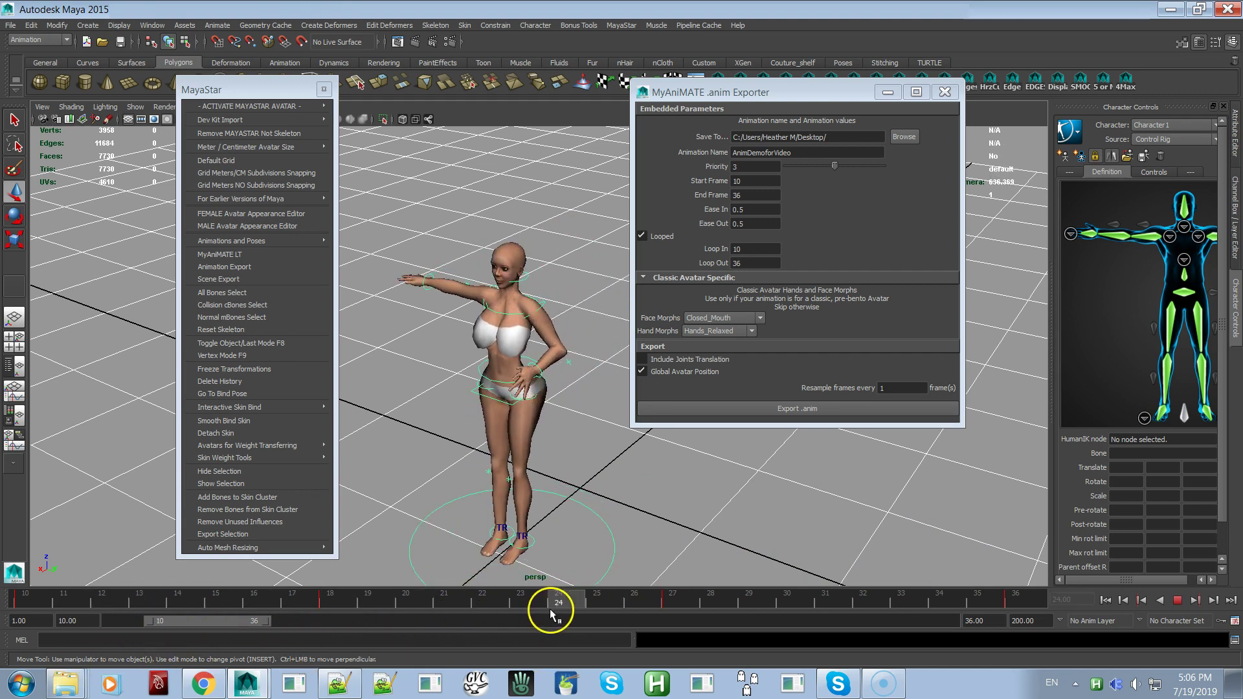
{"action": "left_click", "coordinate": [978, 599]}
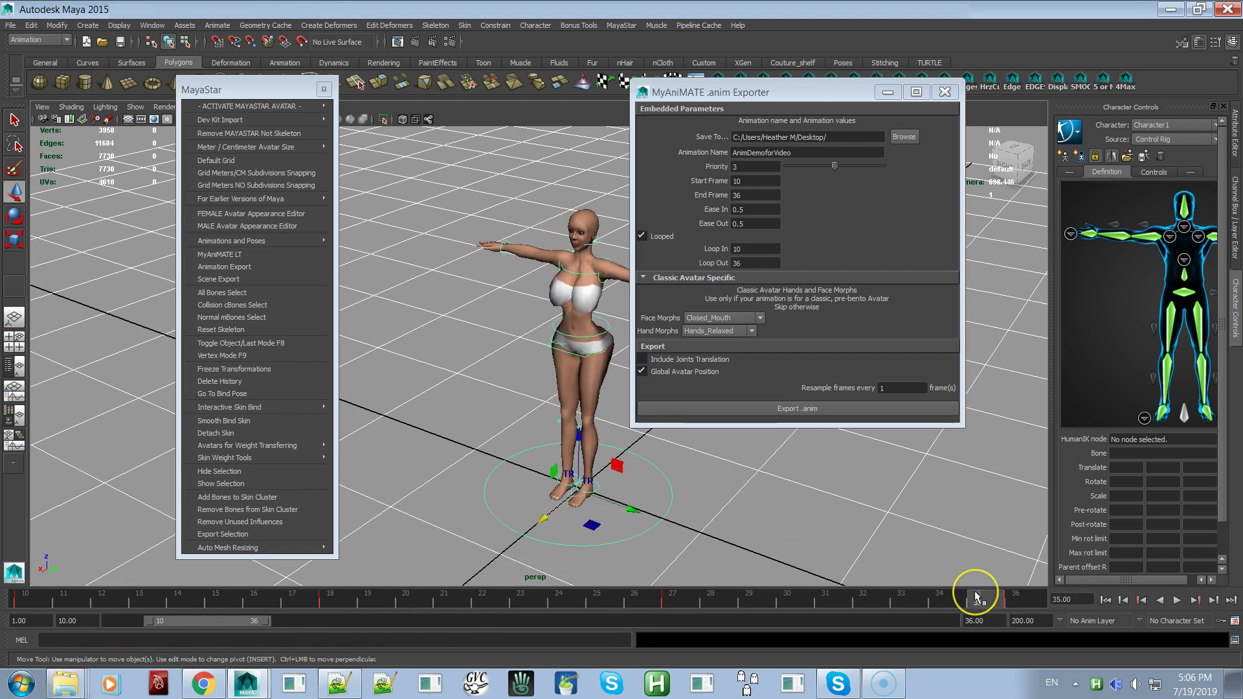
Step: Turn Global Avatar Position back off and play back the animation again
{"action": "left_click", "coordinate": [683, 370]}
{"action": "mouse_move", "coordinate": [583, 591]}
{"action": "left_mouse_down"}
{"action": "mouse_move", "coordinate": [728, 591]}
{"action": "mouse_move", "coordinate": [475, 639]}
{"action": "left_mouse_up"}
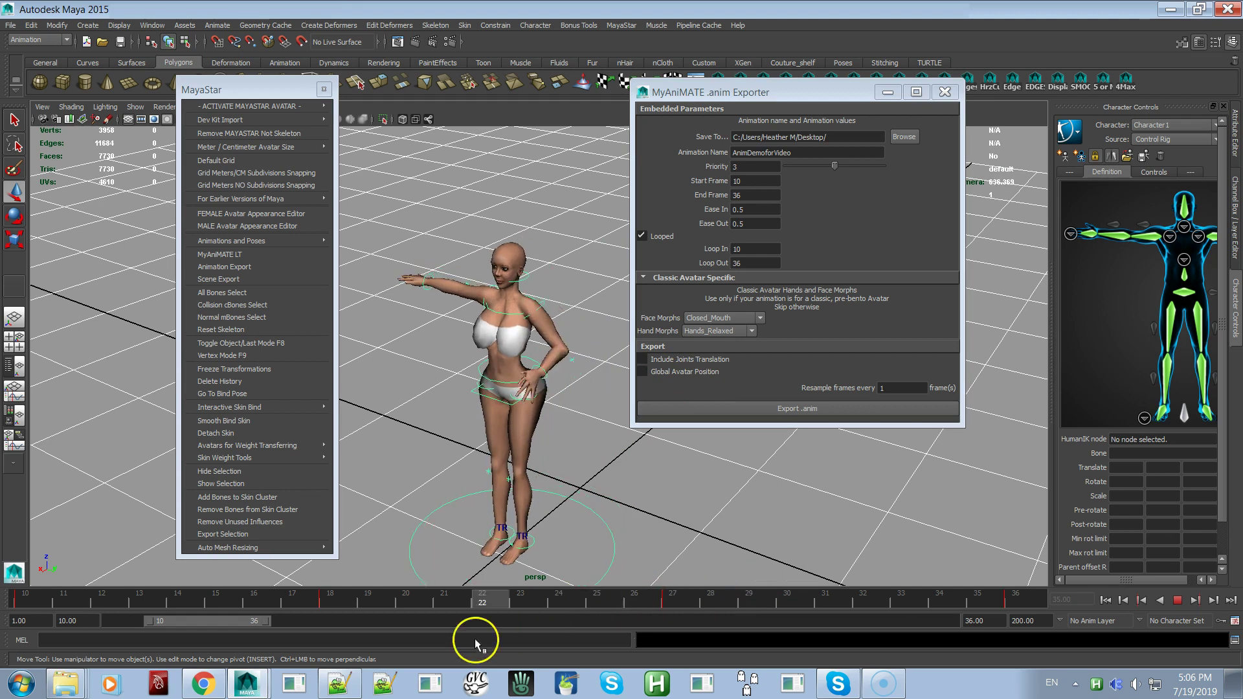
{"action": "left_click", "coordinate": [806, 597]}
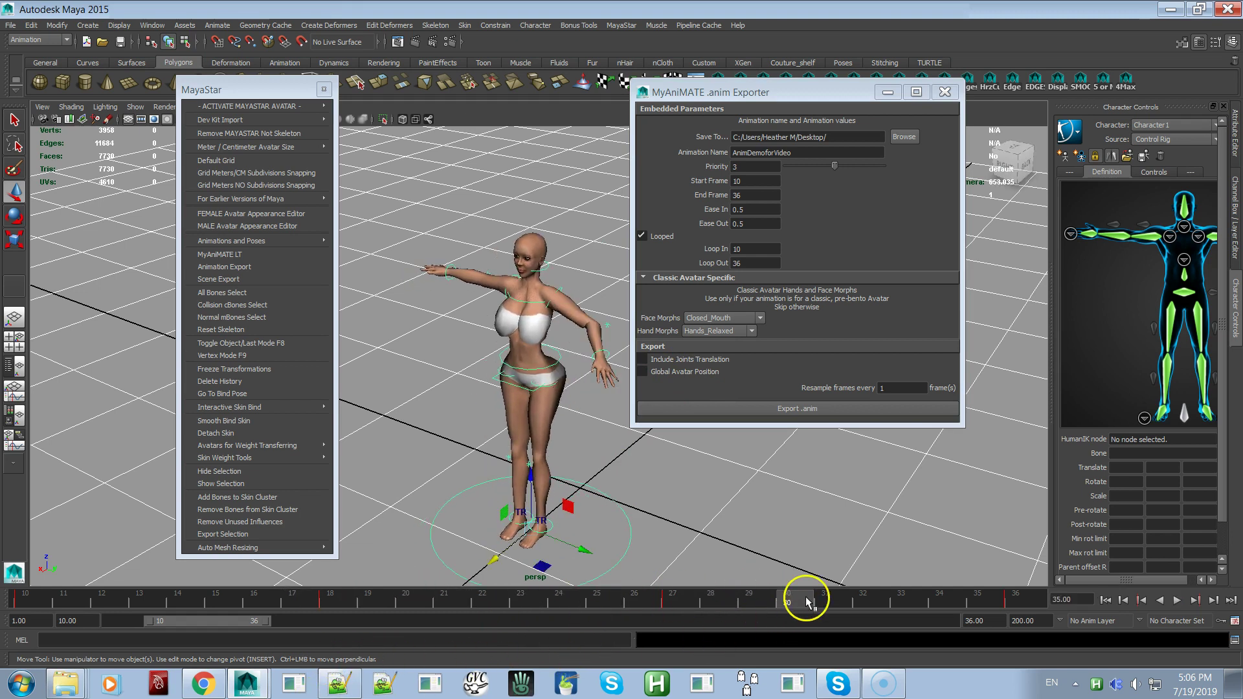
Step: Enable Global Avatar Position for the export, play back the animation and stop at frame 27
{"action": "left_click", "coordinate": [650, 371]}
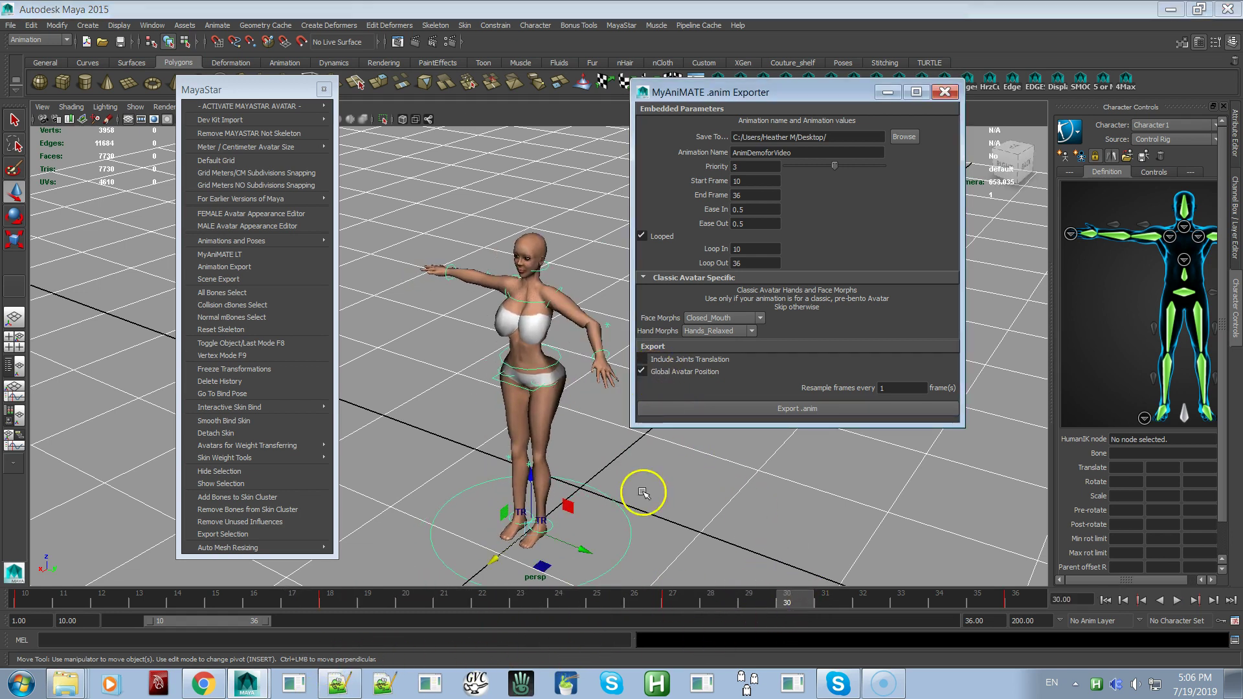
{"action": "left_click", "coordinate": [591, 594]}
{"action": "key", "text": "alt+v"}
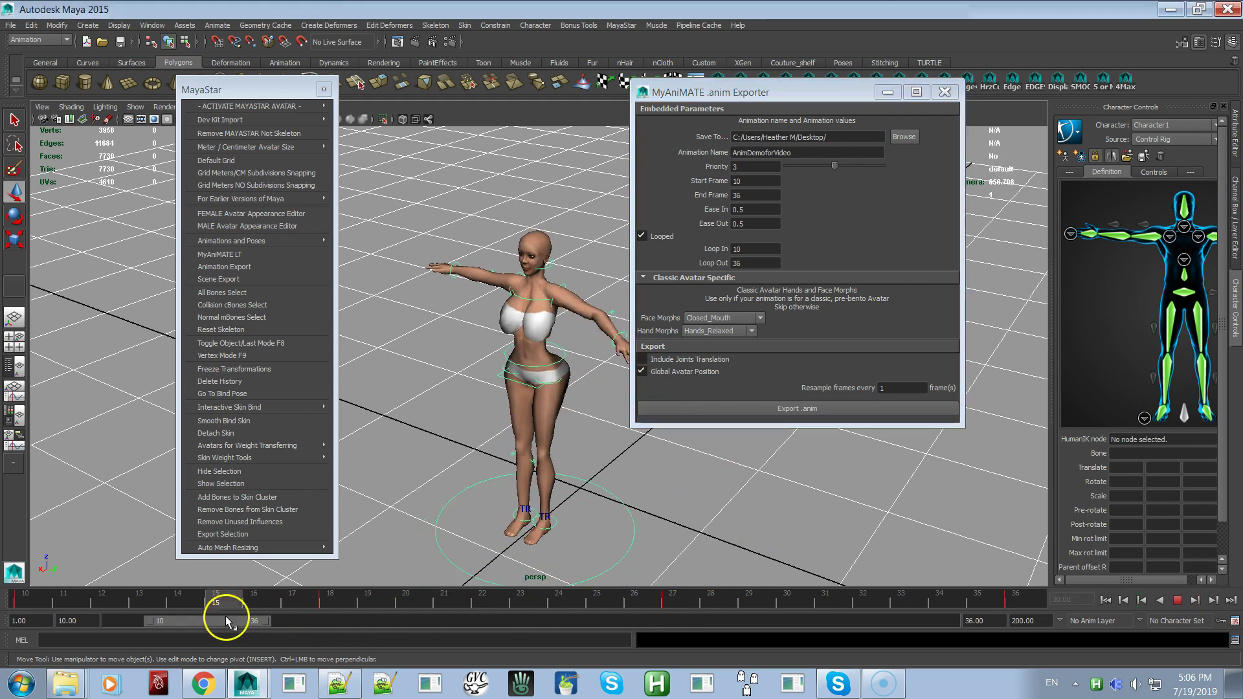
{"action": "left_click", "coordinate": [686, 600]}
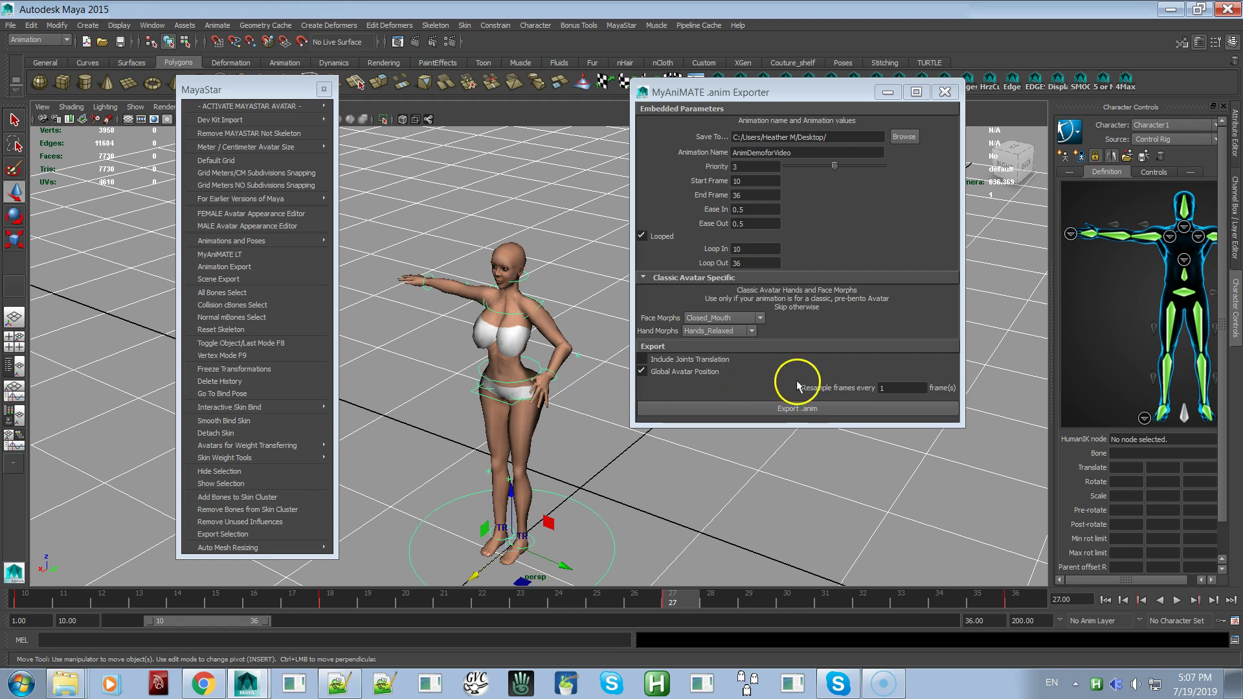
Step: Examine the body controller's attributes and translate channels, and check its motion at frame 20
{"action": "left_click", "coordinate": [1237, 129]}
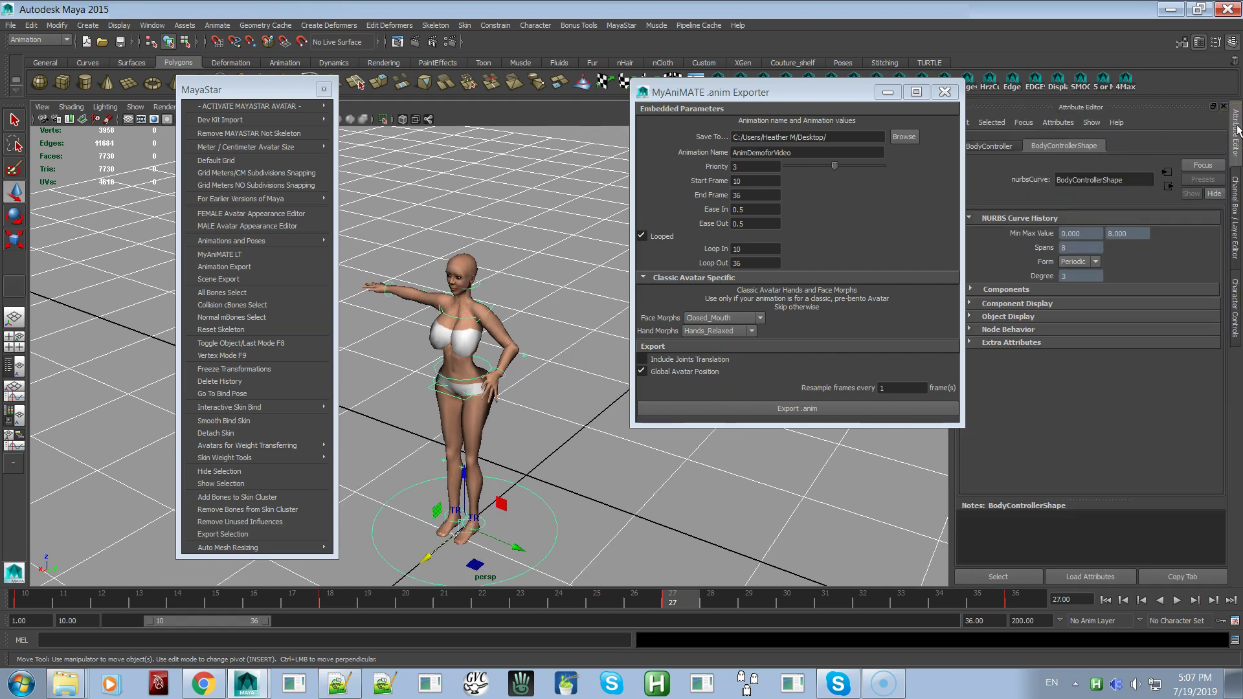
{"action": "left_click", "coordinate": [1237, 208]}
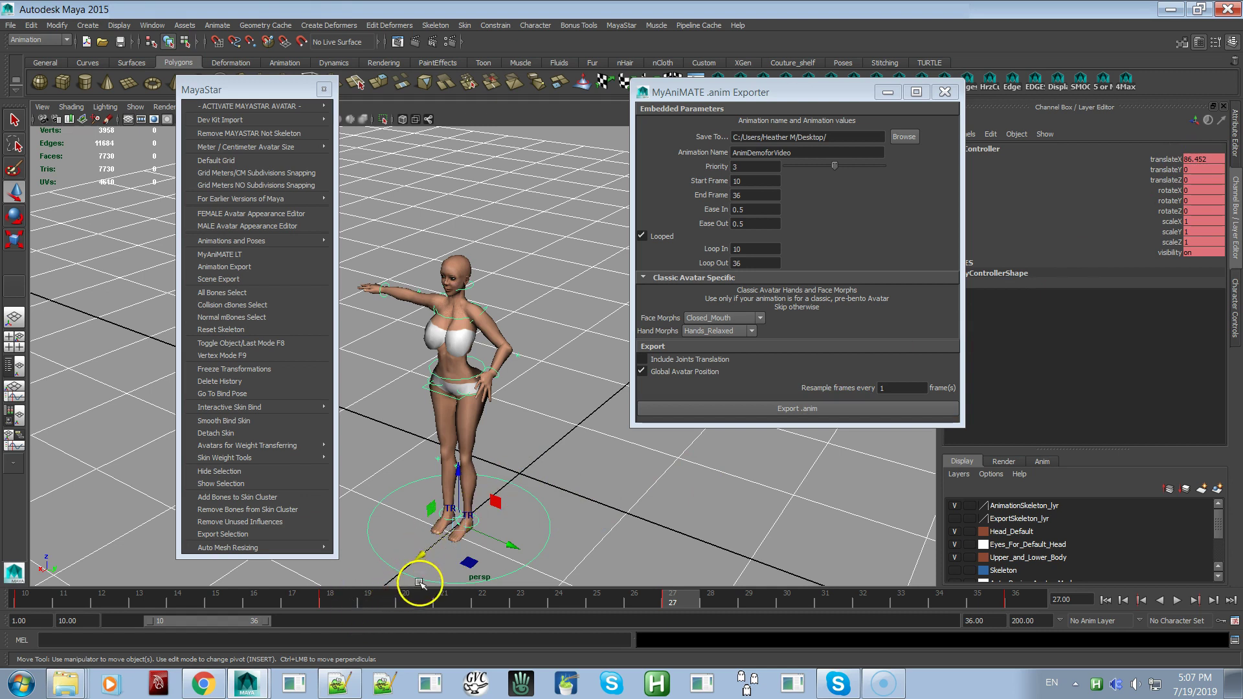
{"action": "mouse_move", "coordinate": [431, 594]}
{"action": "left_mouse_down"}
{"action": "mouse_move", "coordinate": [262, 605]}
{"action": "mouse_move", "coordinate": [432, 594]}
{"action": "left_mouse_up"}
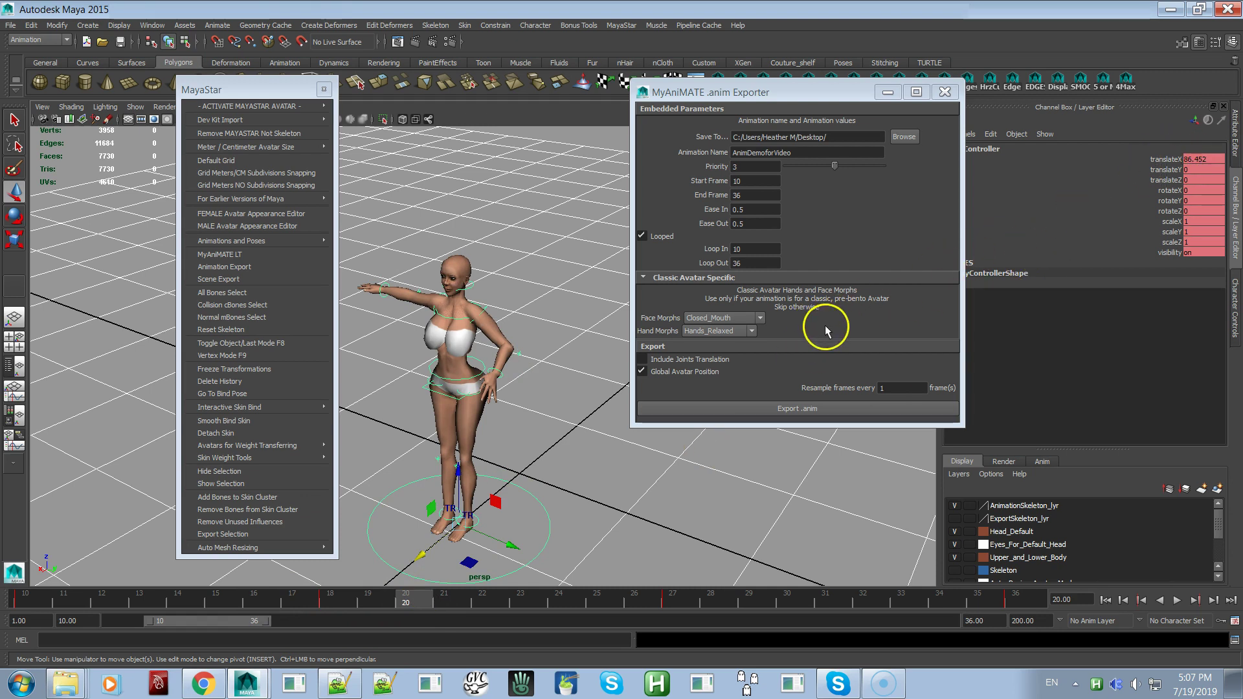
{"action": "left_click", "coordinate": [665, 373]}
{"action": "left_click", "coordinate": [474, 391]}
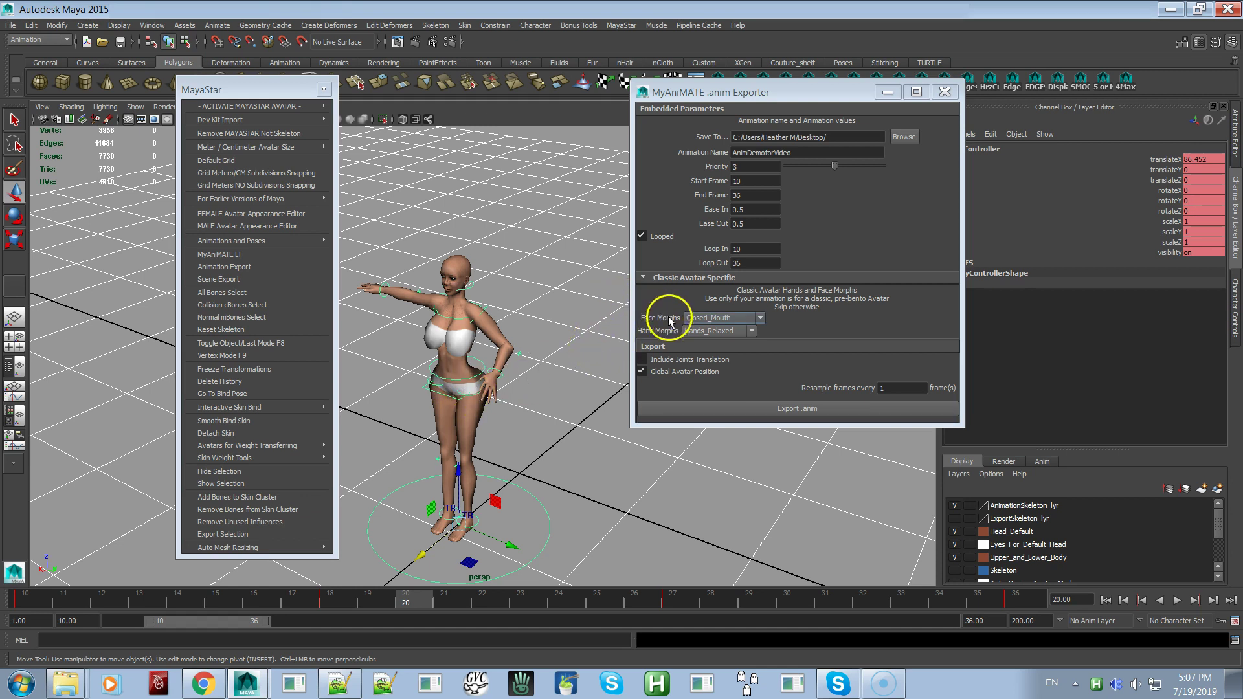
Step: Turn on Include Joints Translation for the export and scrub the animation back to frame 10
{"action": "left_click", "coordinate": [658, 361]}
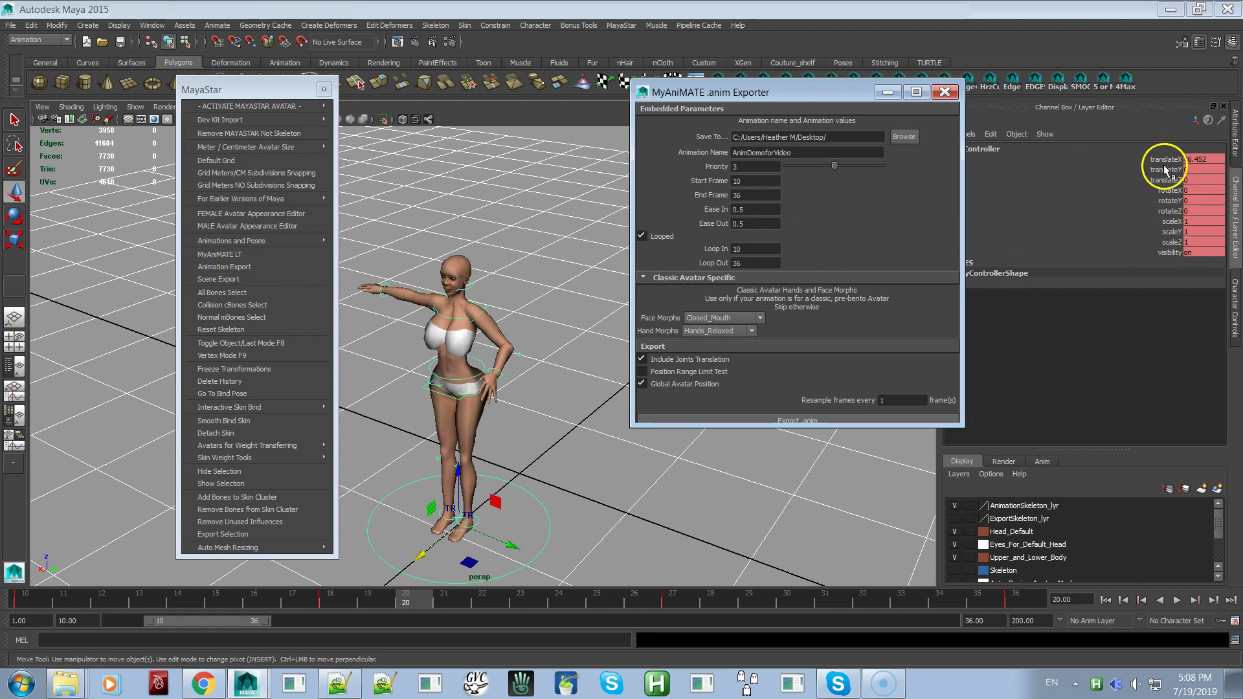
{"action": "left_click", "coordinate": [468, 408]}
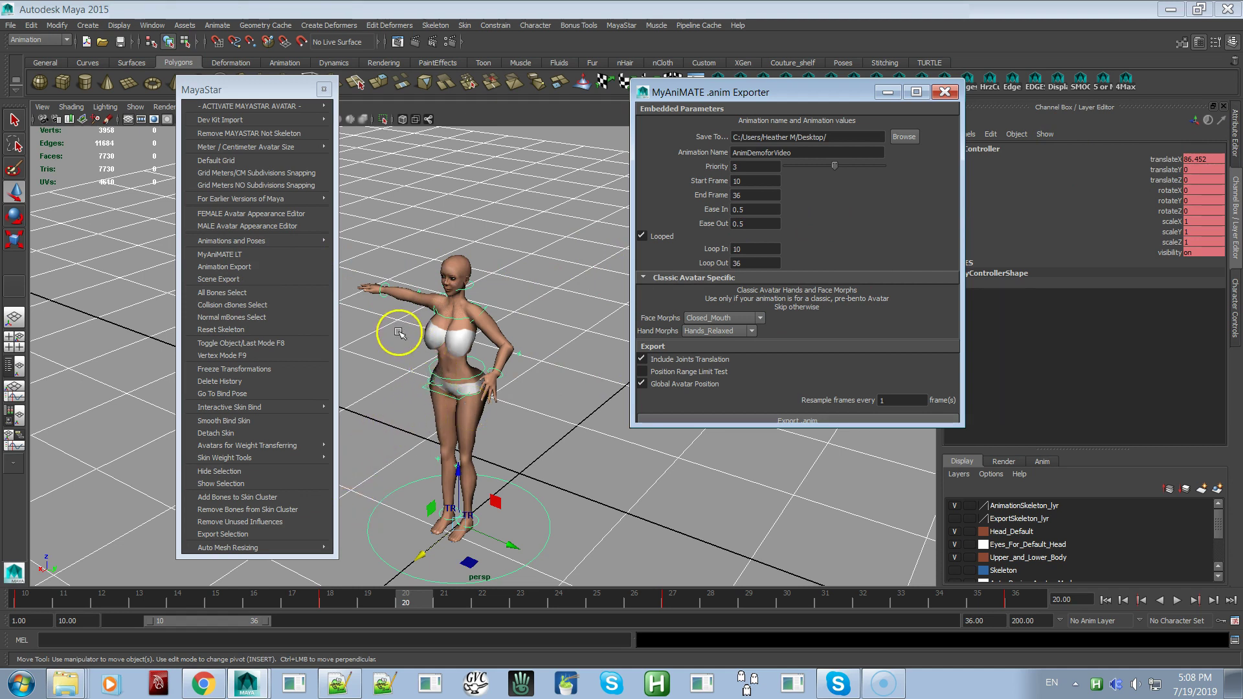
{"action": "left_click", "coordinate": [216, 599]}
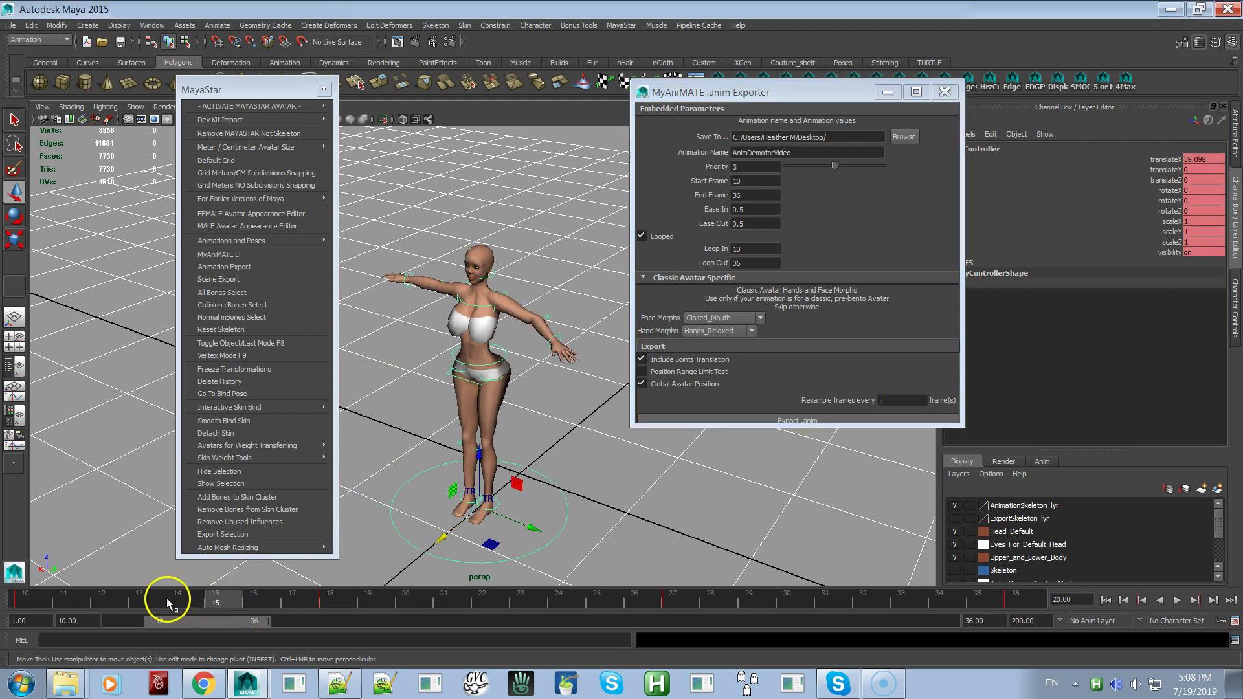
{"action": "left_click_drag", "start_coordinate": [165, 598], "coordinate": [24, 599]}
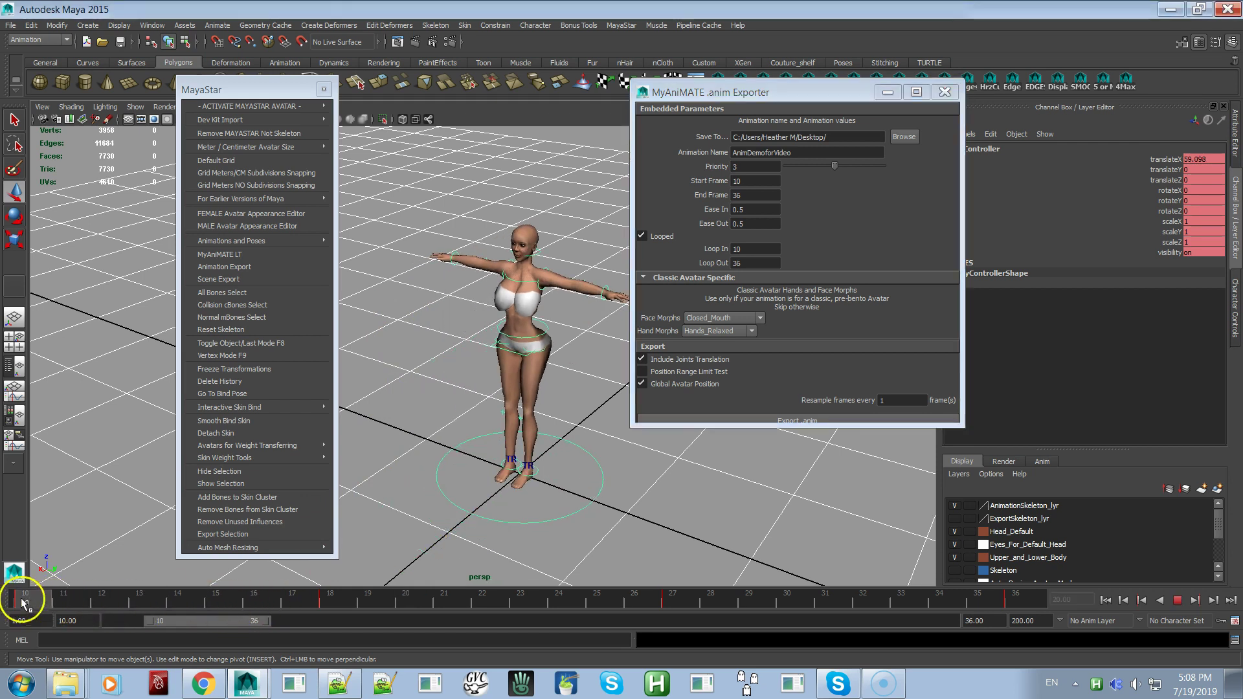
Step: Select the avatar's right wrist effector and test how the arm follows it at frame 10
{"action": "left_click", "coordinate": [456, 251]}
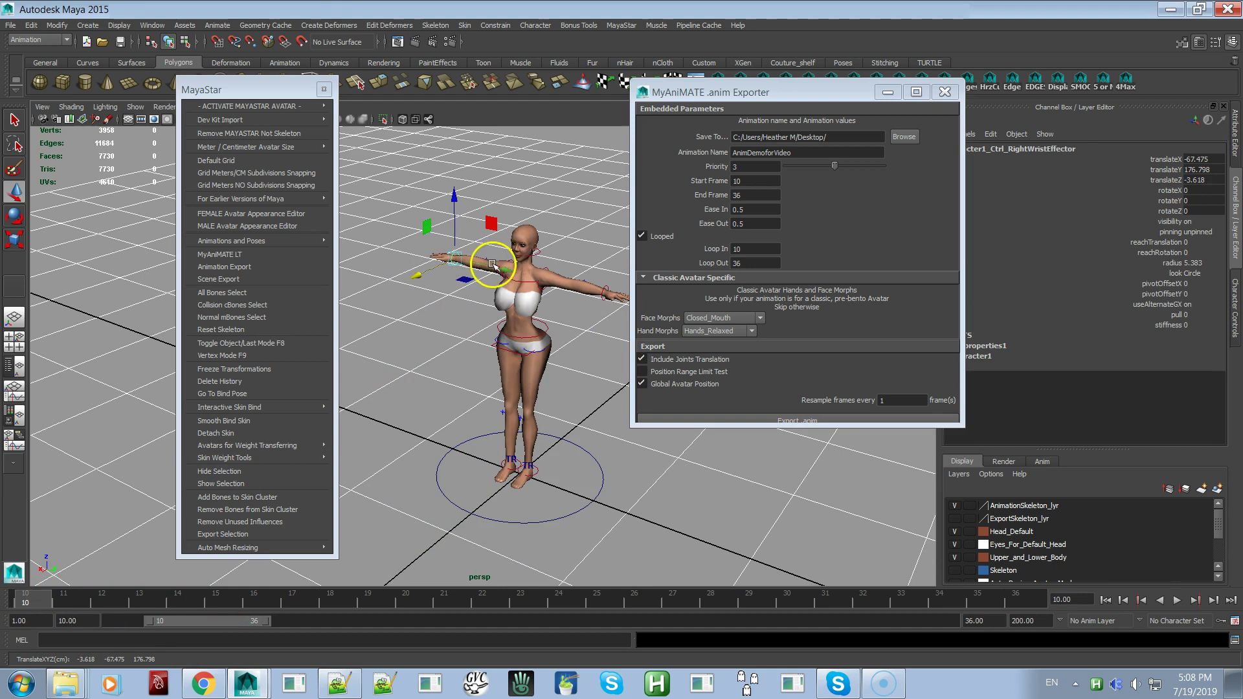
{"action": "middle_click_drag", "start_coordinate": [507, 272], "coordinate": [428, 257]}
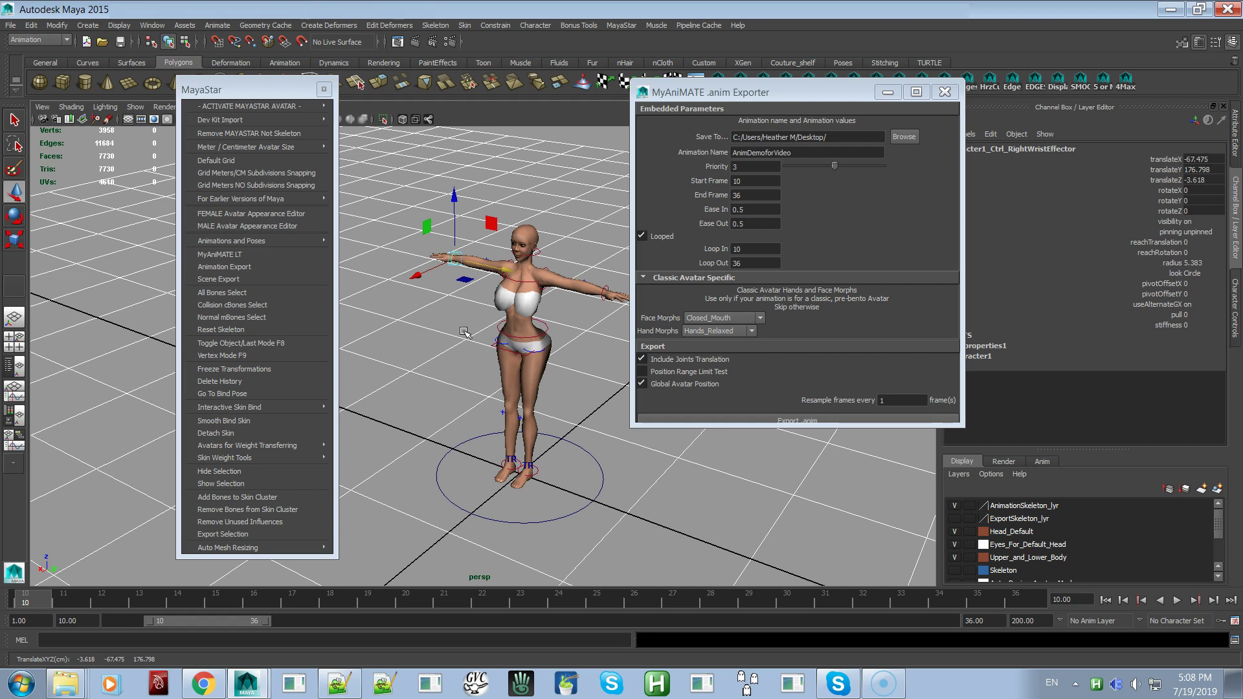
{"action": "left_click_drag", "start_coordinate": [515, 259], "coordinate": [514, 422]}
{"action": "middle_click_drag", "start_coordinate": [514, 421], "coordinate": [487, 499], "text": "alt"}
{"action": "scroll", "coordinate": [495, 473], "scroll_direction": "up", "scroll_amount": 5}
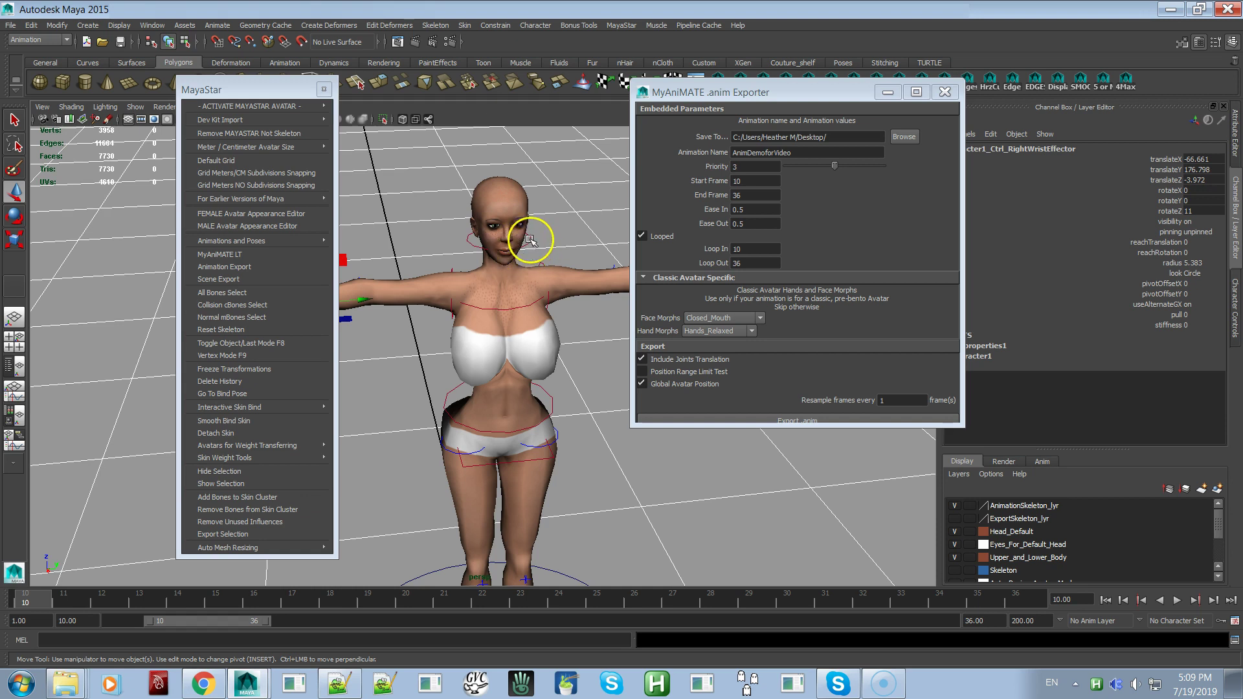
Step: Try shifting the head effector sideways on the avatar and undo the move
{"action": "left_click", "coordinate": [499, 235]}
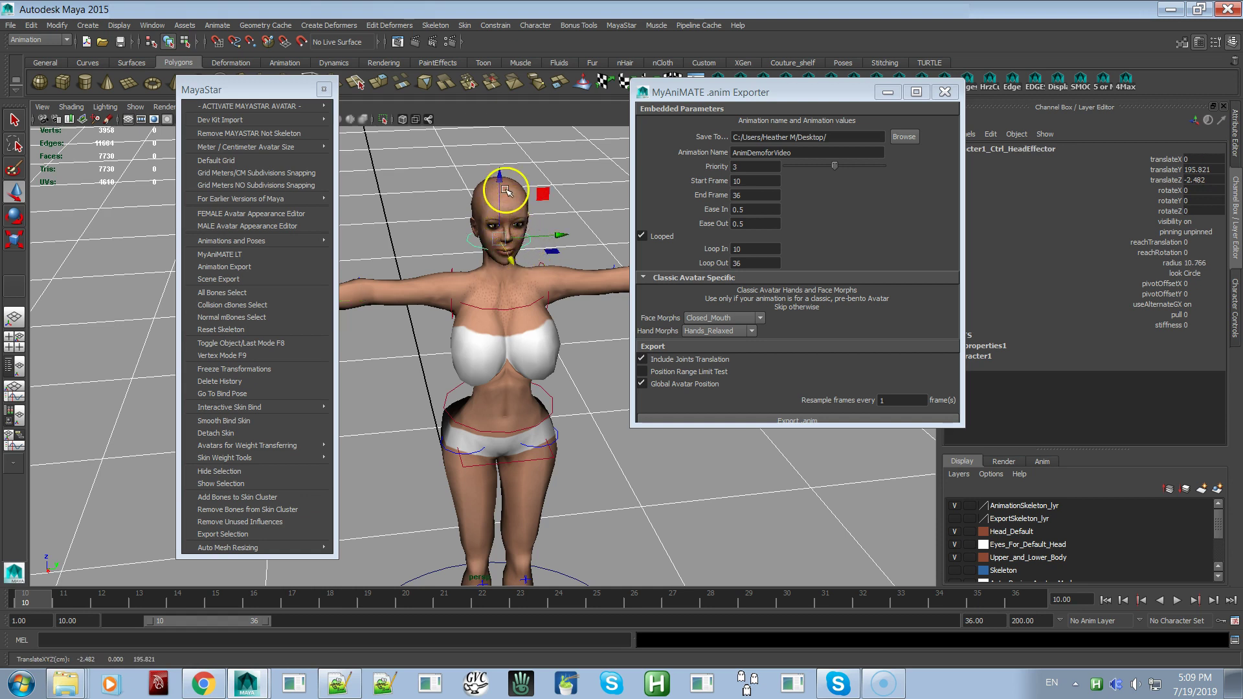
{"action": "mouse_move", "coordinate": [561, 234]}
{"action": "left_mouse_down"}
{"action": "mouse_move", "coordinate": [531, 247]}
{"action": "mouse_move", "coordinate": [569, 236]}
{"action": "left_mouse_up"}
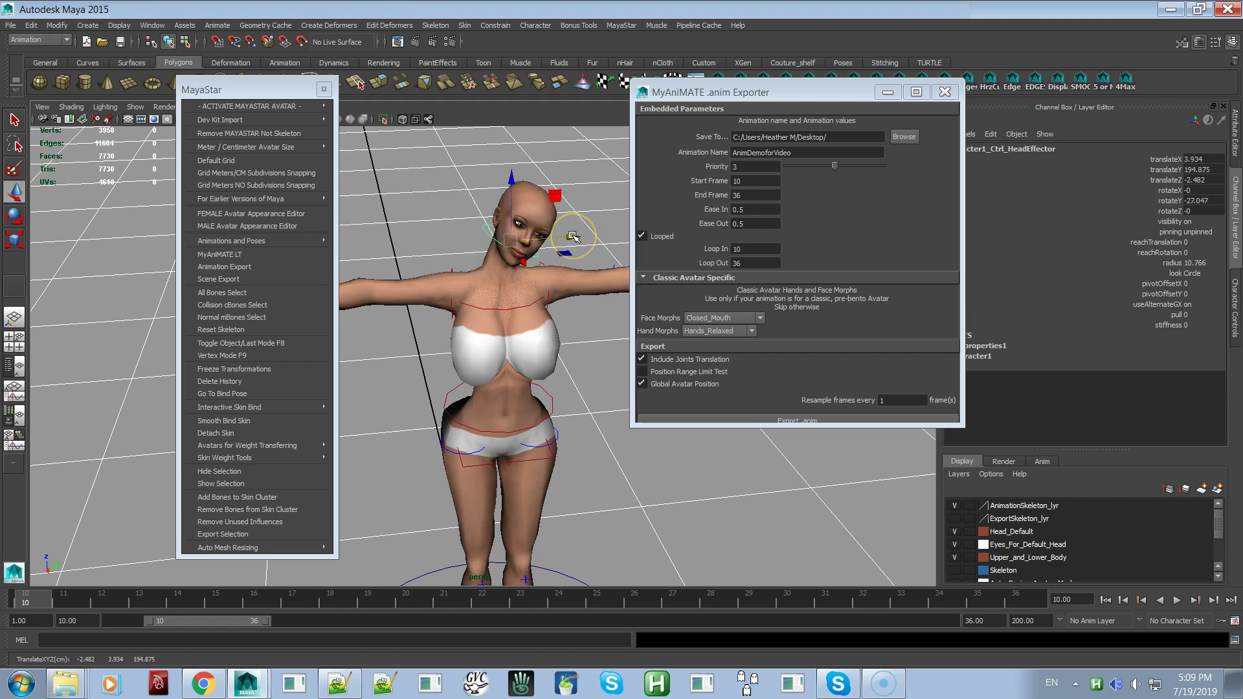
{"action": "key", "text": "ctrl+z"}
{"action": "scroll", "coordinate": [499, 211], "scroll_direction": "down", "scroll_amount": 3}
{"action": "scroll", "coordinate": [452, 205], "scroll_direction": "down", "scroll_amount": 2}
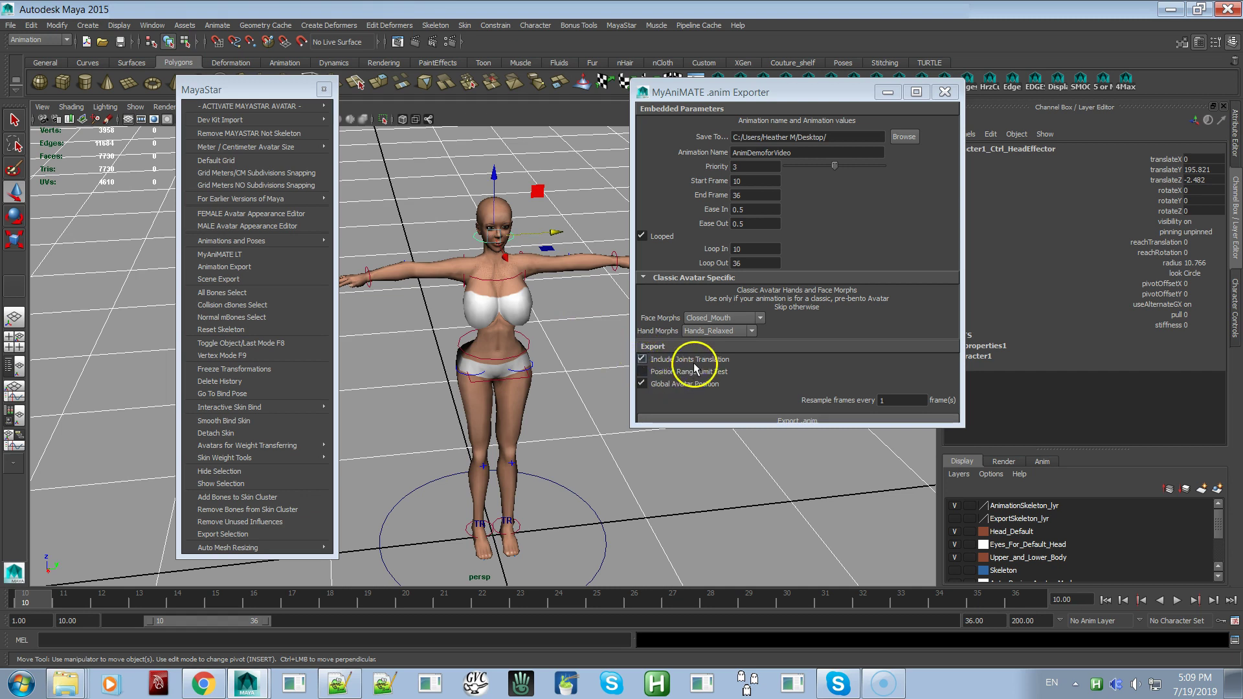
Step: Try the Position Range Limit Test option, then switch off both it and Include Joints Translation
{"action": "left_click", "coordinate": [643, 371]}
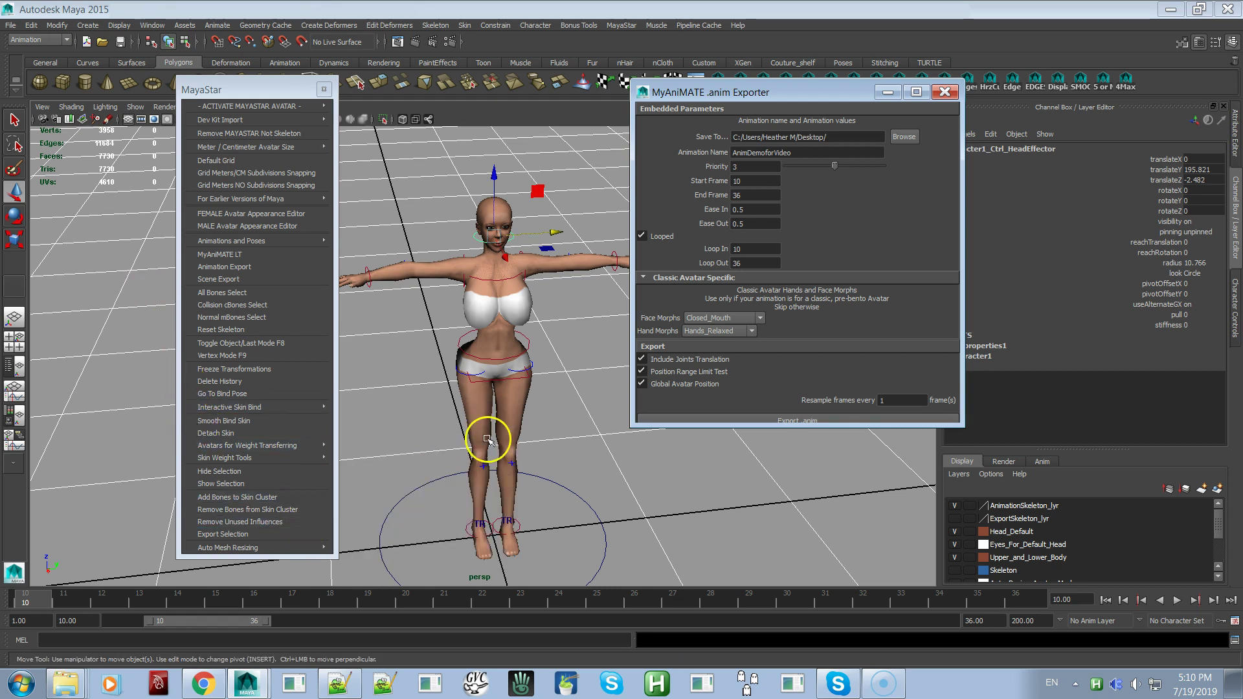
{"action": "left_click", "coordinate": [651, 371]}
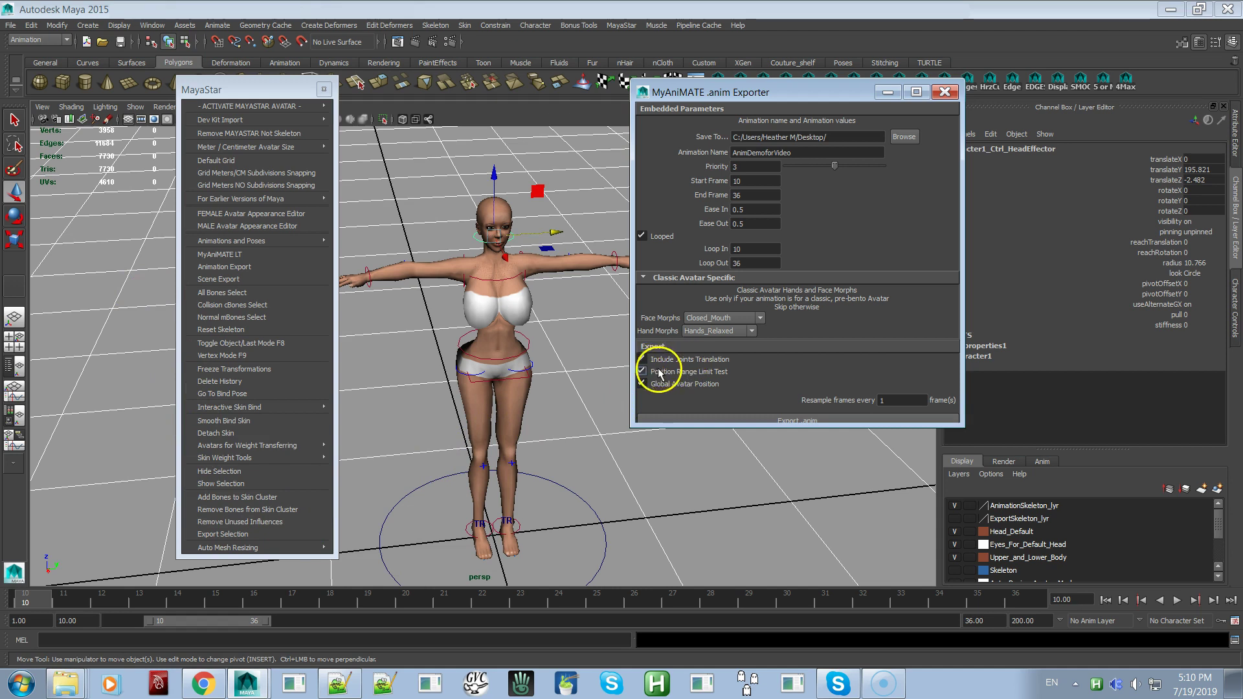
{"action": "left_click", "coordinate": [662, 363]}
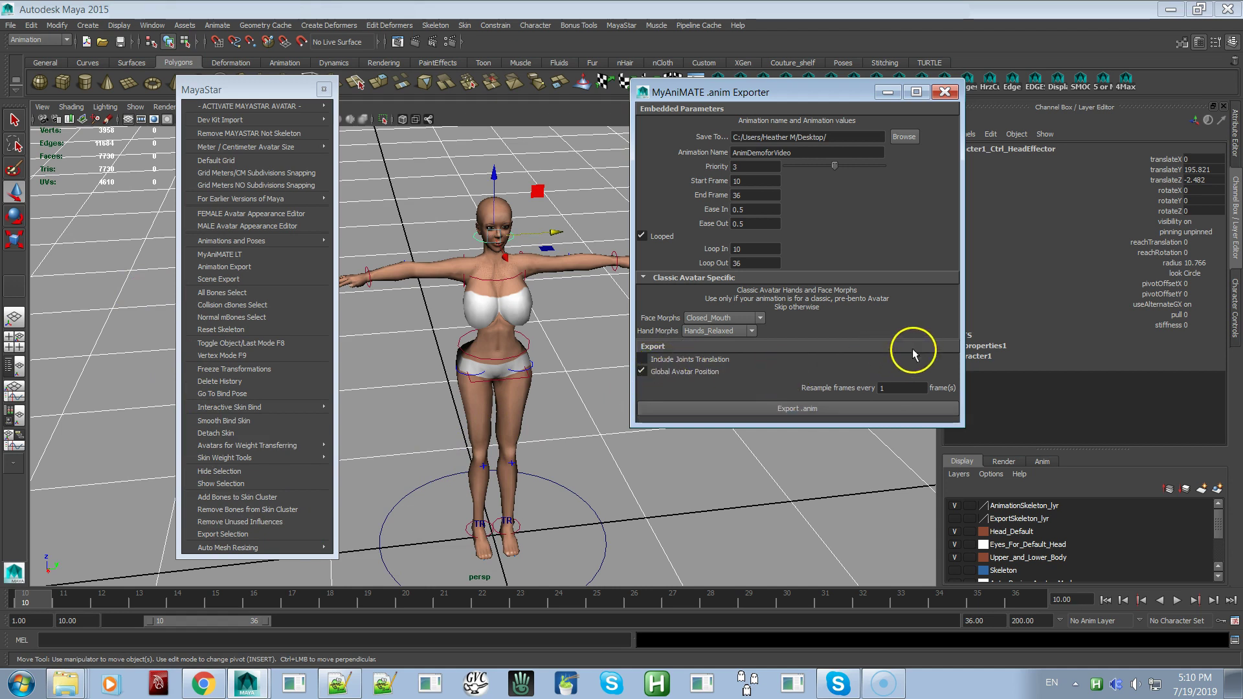
Step: Lengthen the exporter window and set frame resampling to every 2 frames
{"action": "left_click_drag", "start_coordinate": [888, 427], "coordinate": [894, 468]}
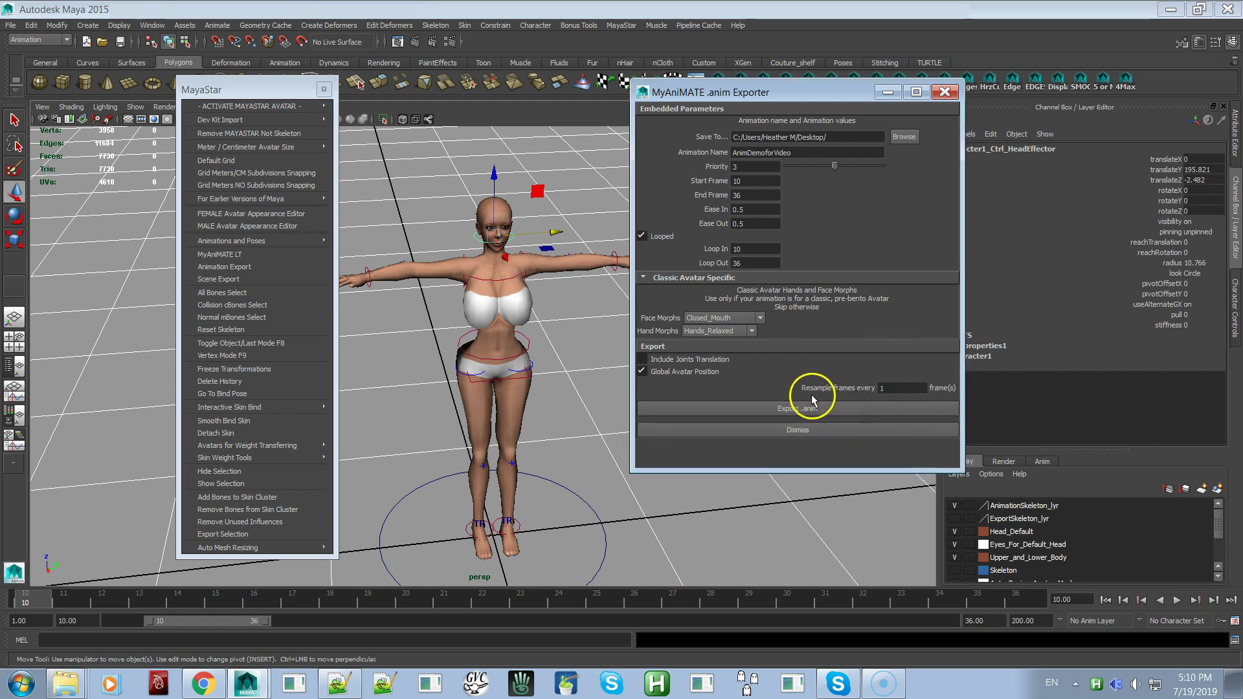
{"action": "left_click", "coordinate": [904, 391]}
{"action": "double_click", "coordinate": [893, 387]}
{"action": "type", "text": "2"}
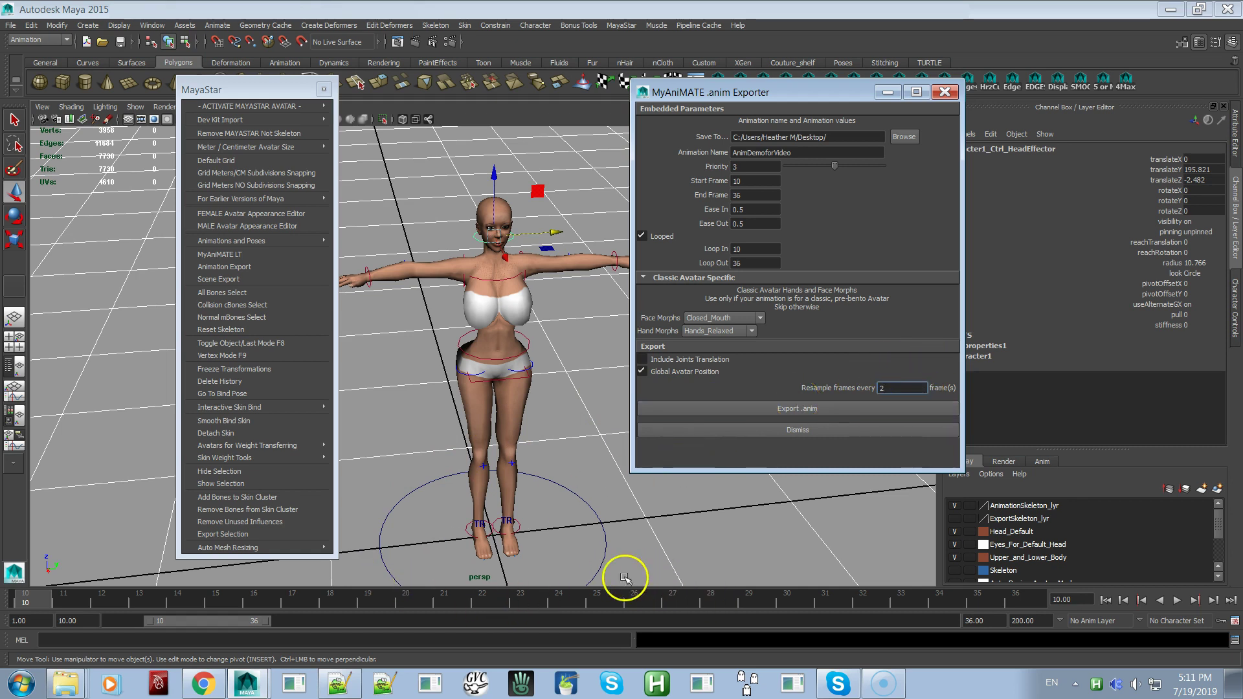
{"action": "left_click", "coordinate": [570, 463]}
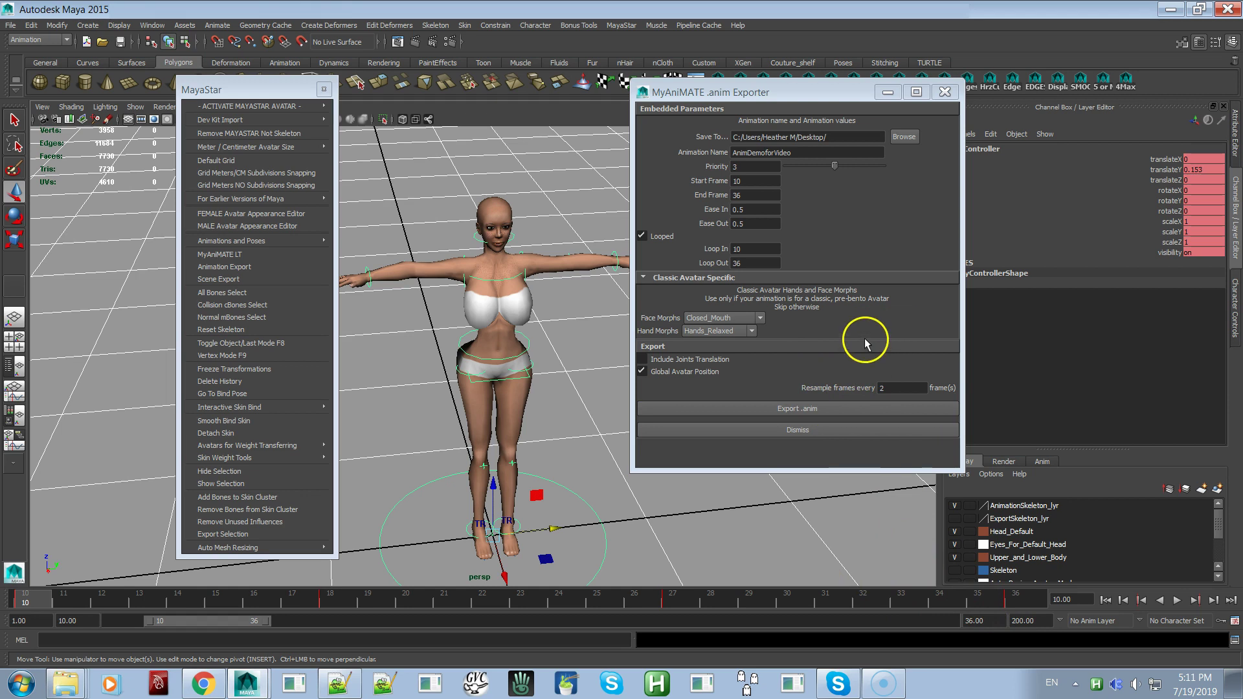
Step: Open the MayaStar BVH 1.5 exporter from the animation tools, look over its options and close it
{"action": "mouse_move", "coordinate": [318, 110]}
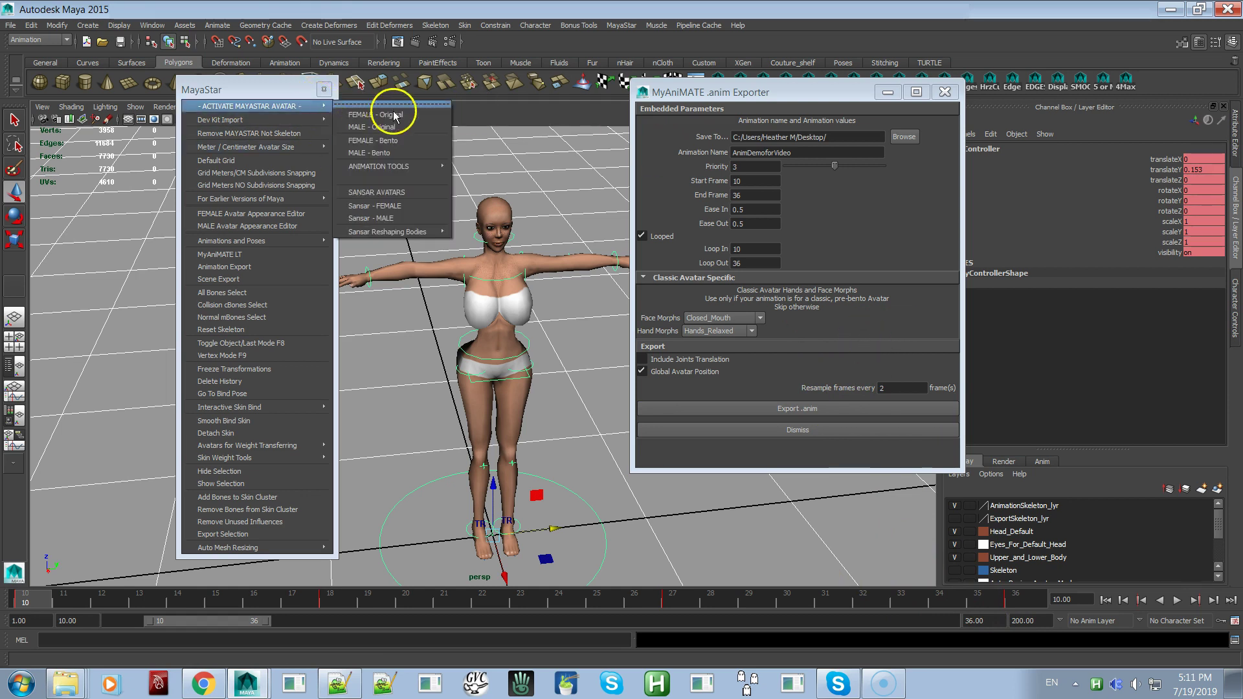
{"action": "mouse_move", "coordinate": [441, 232]}
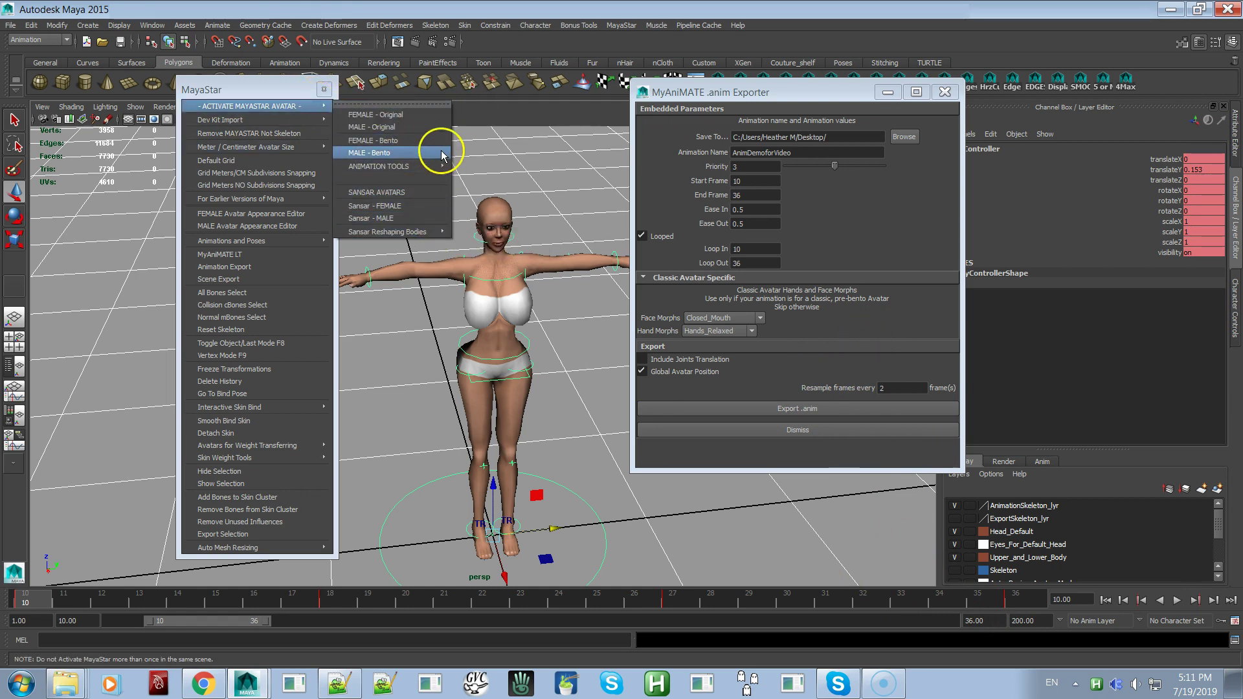
{"action": "mouse_move", "coordinate": [443, 167]}
{"action": "mouse_move", "coordinate": [617, 242]}
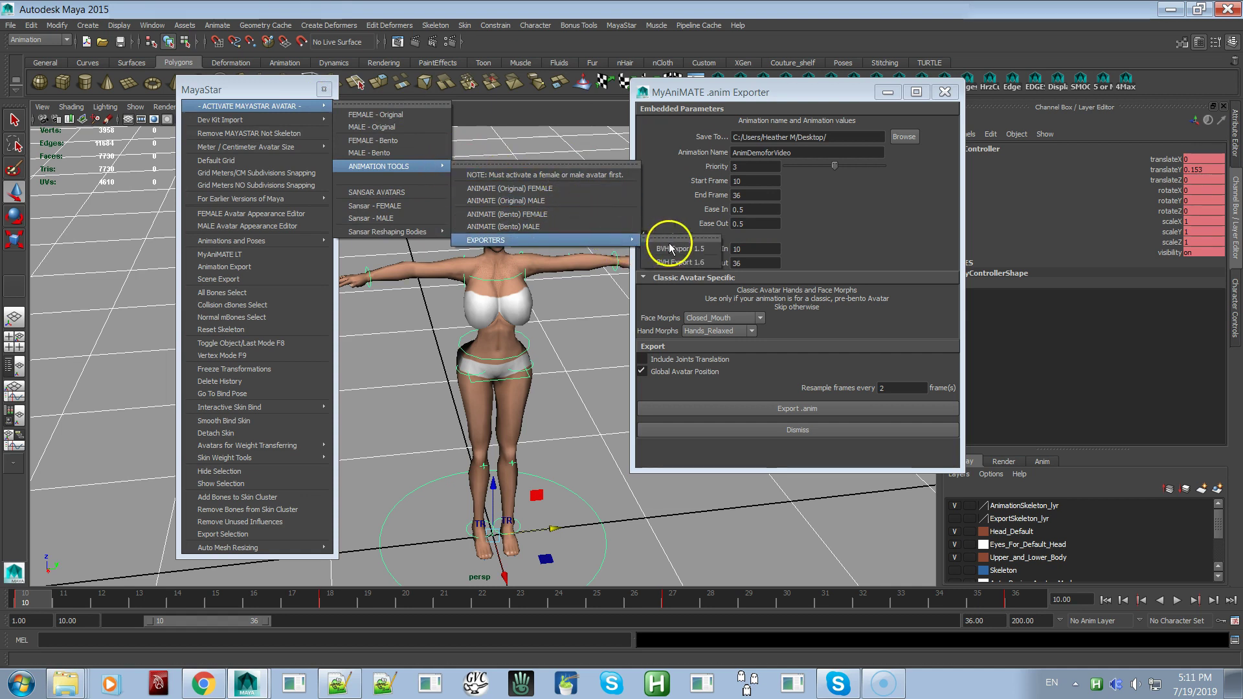
{"action": "left_click", "coordinate": [674, 250]}
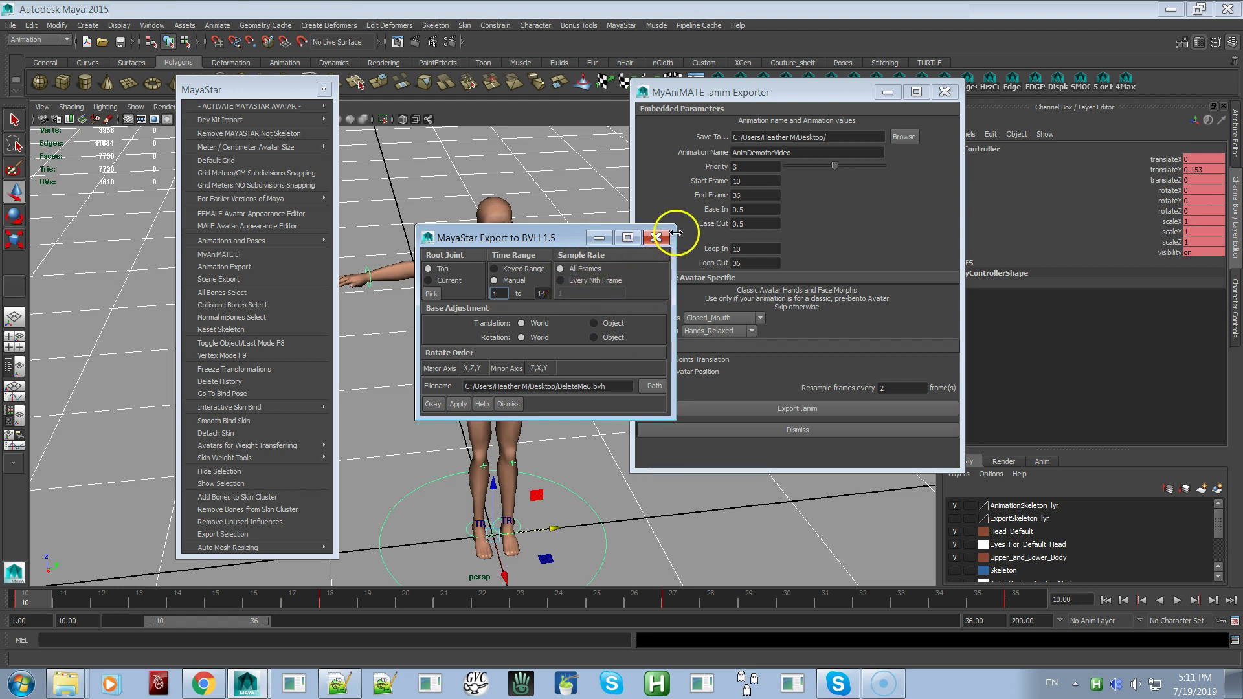
{"action": "left_click", "coordinate": [649, 235]}
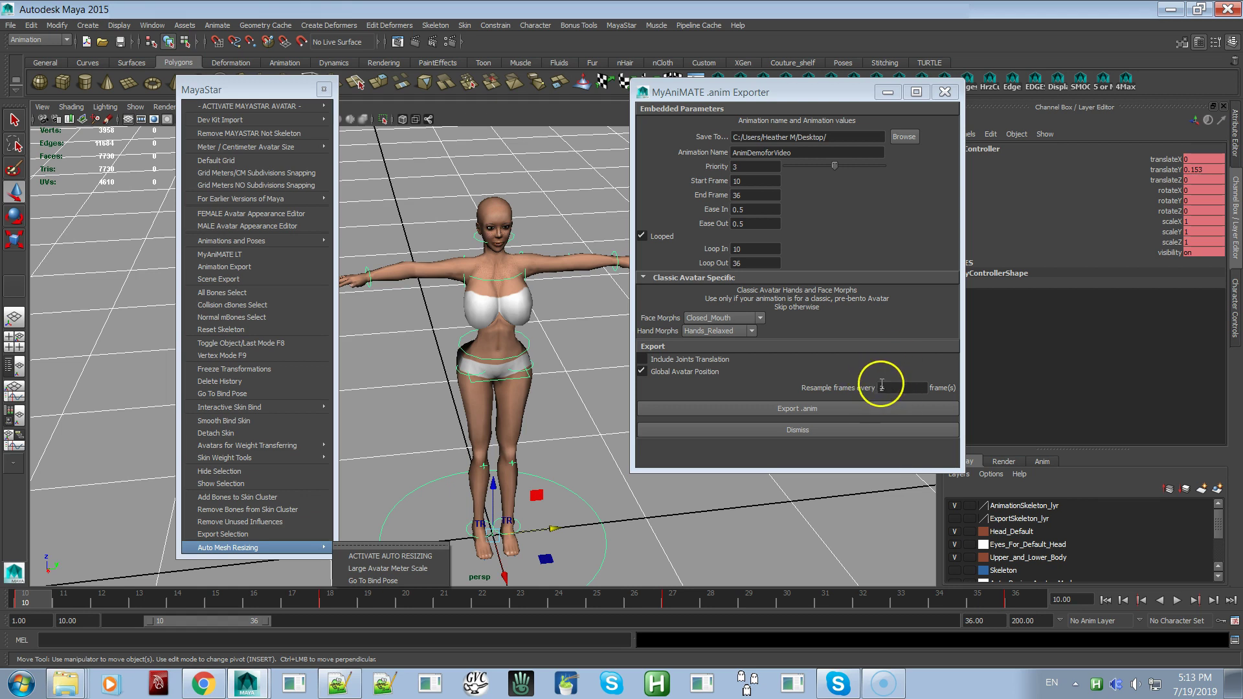
Step: Try resample intervals of 3 and 1 frames, then set the interval back to 2
{"action": "left_click_drag", "start_coordinate": [887, 390], "coordinate": [852, 390]}
{"action": "type", "text": "3"}
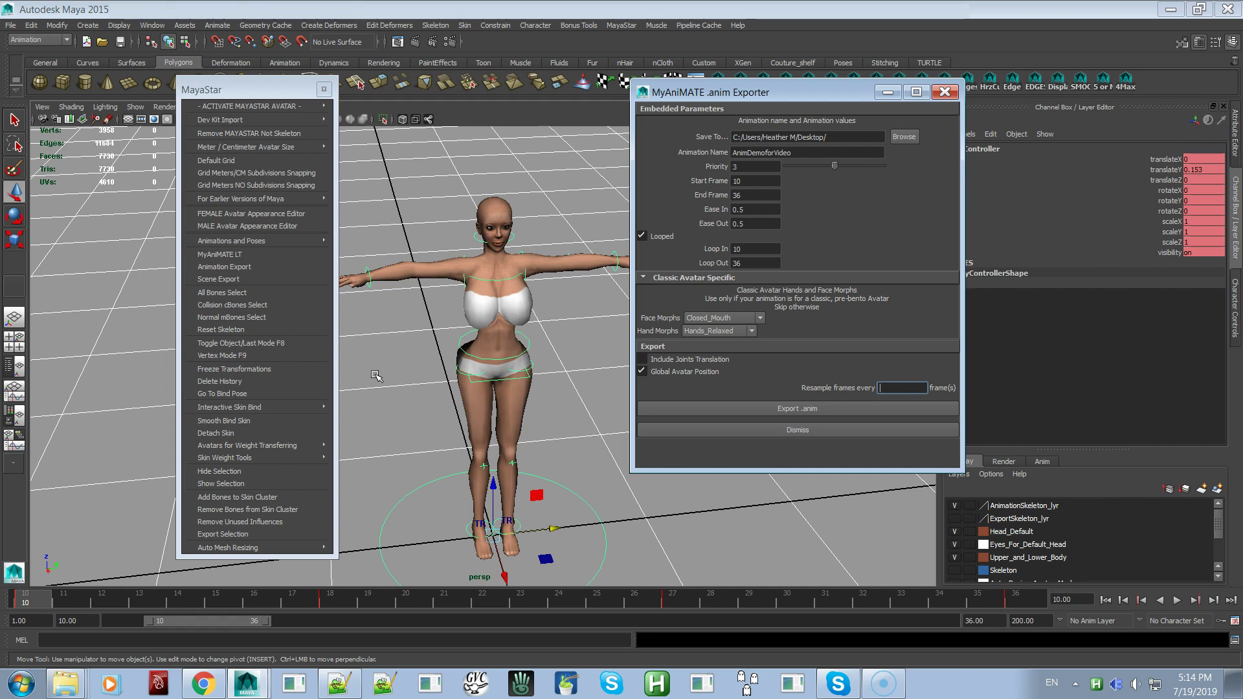
{"action": "key", "text": "BackSpace"}
{"action": "type", "text": "1"}
{"action": "key", "text": "BackSpace"}
{"action": "type", "text": "2"}
Step: Export AnimDemoforVideo as an .anim file and close the exporter
{"action": "left_click", "coordinate": [744, 410]}
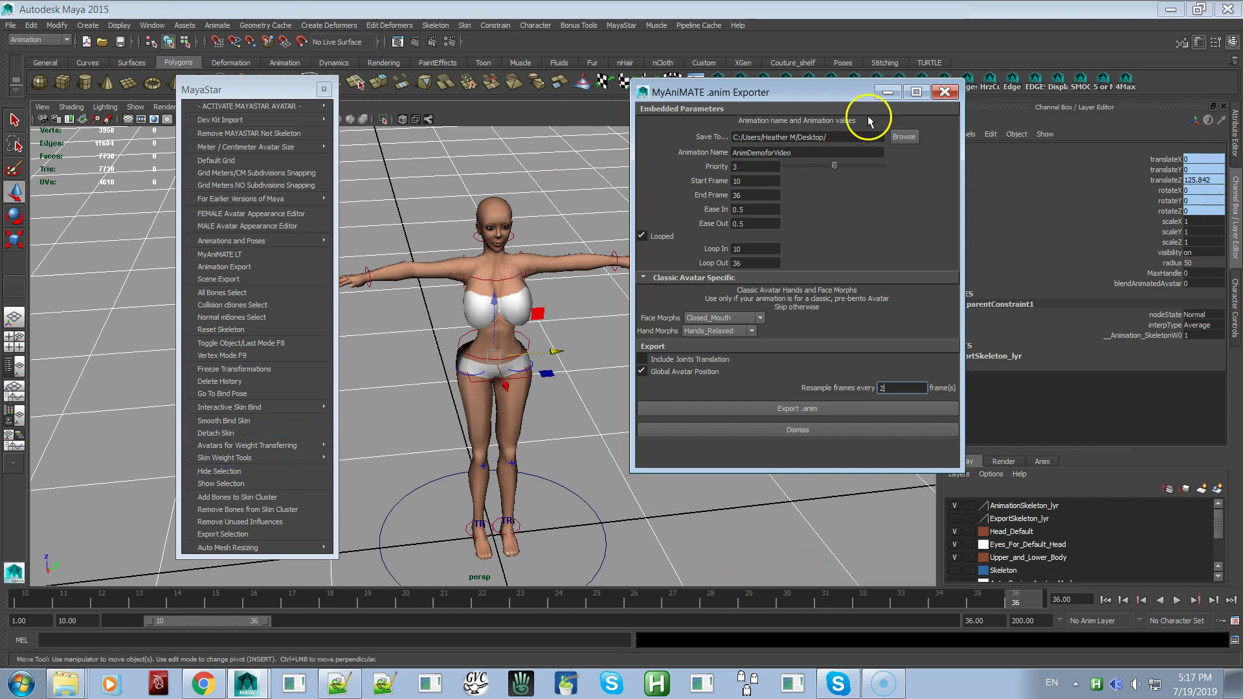
{"action": "left_click", "coordinate": [945, 92]}
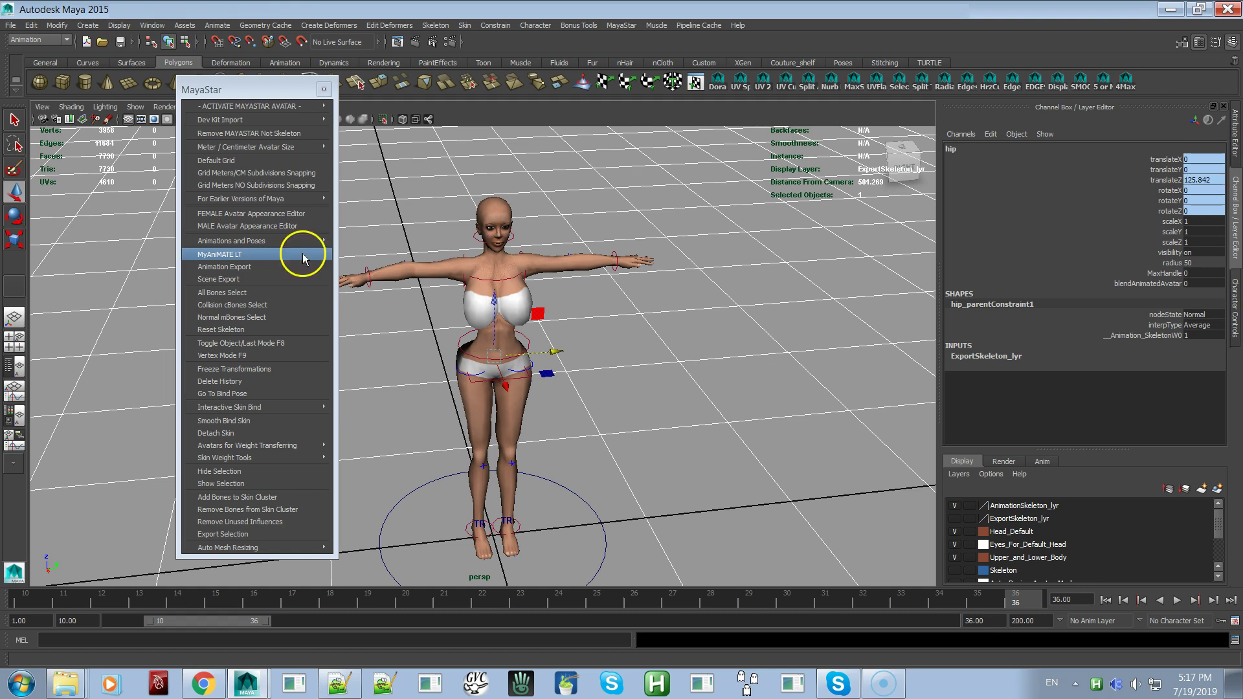
Step: Reopen the MyAniMATE animation exporter, look over its default settings and close it
{"action": "mouse_move", "coordinate": [571, 251]}
{"action": "left_mouse_down"}
{"action": "mouse_move", "coordinate": [569, 277]}
{"action": "mouse_move", "coordinate": [602, 217]}
{"action": "left_mouse_up"}
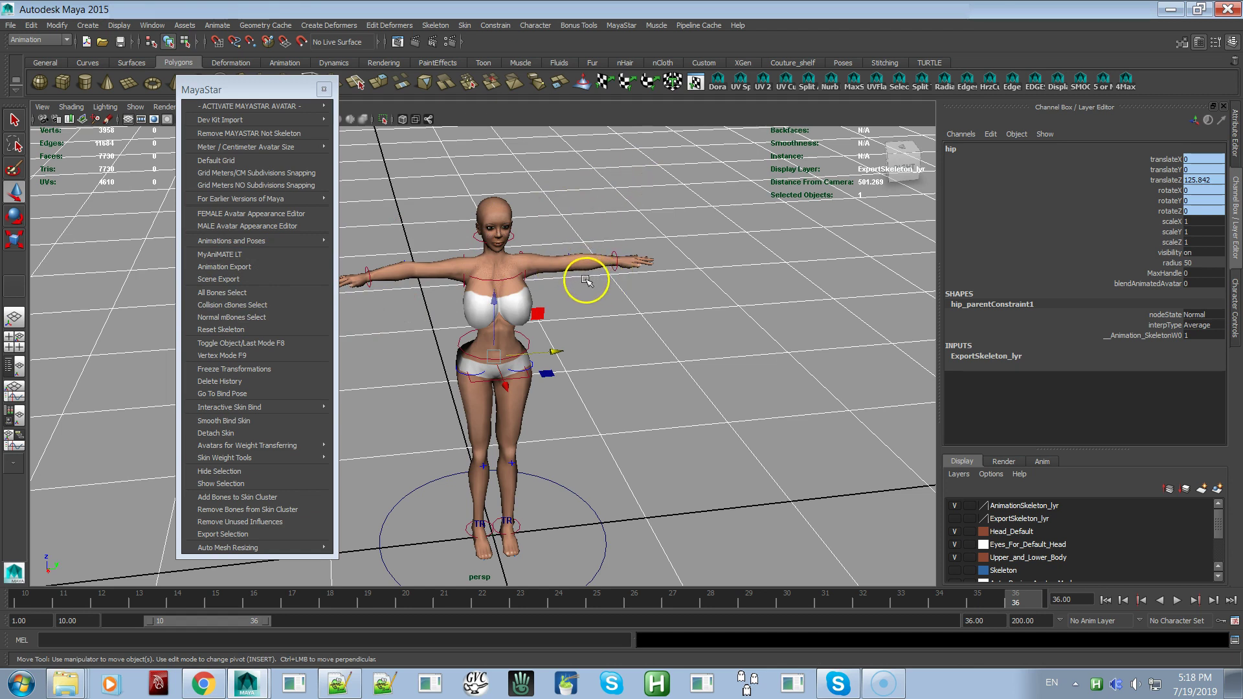
{"action": "left_click", "coordinate": [255, 266]}
{"action": "left_click_drag", "start_coordinate": [539, 239], "coordinate": [742, 210]}
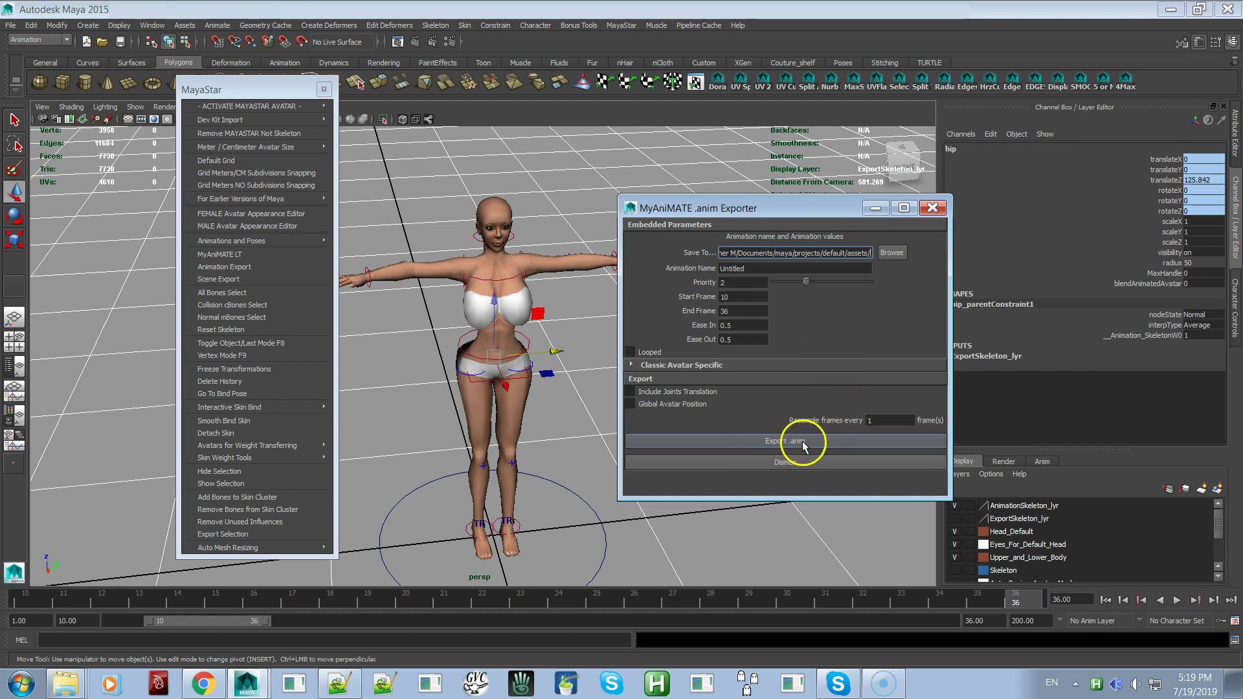
{"action": "left_click", "coordinate": [931, 208]}
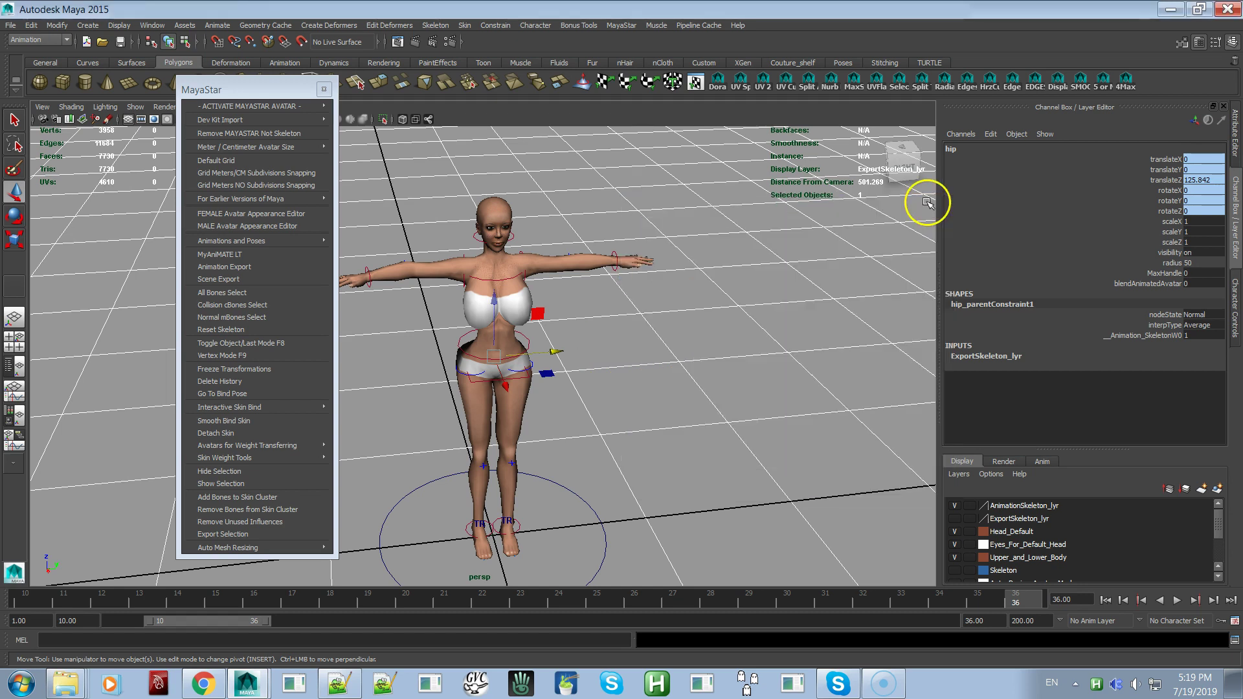
Step: Start a new scene without saving the current one and load the female MayaStar avatar into it
{"action": "left_click", "coordinate": [11, 25]}
{"action": "left_click", "coordinate": [76, 46]}
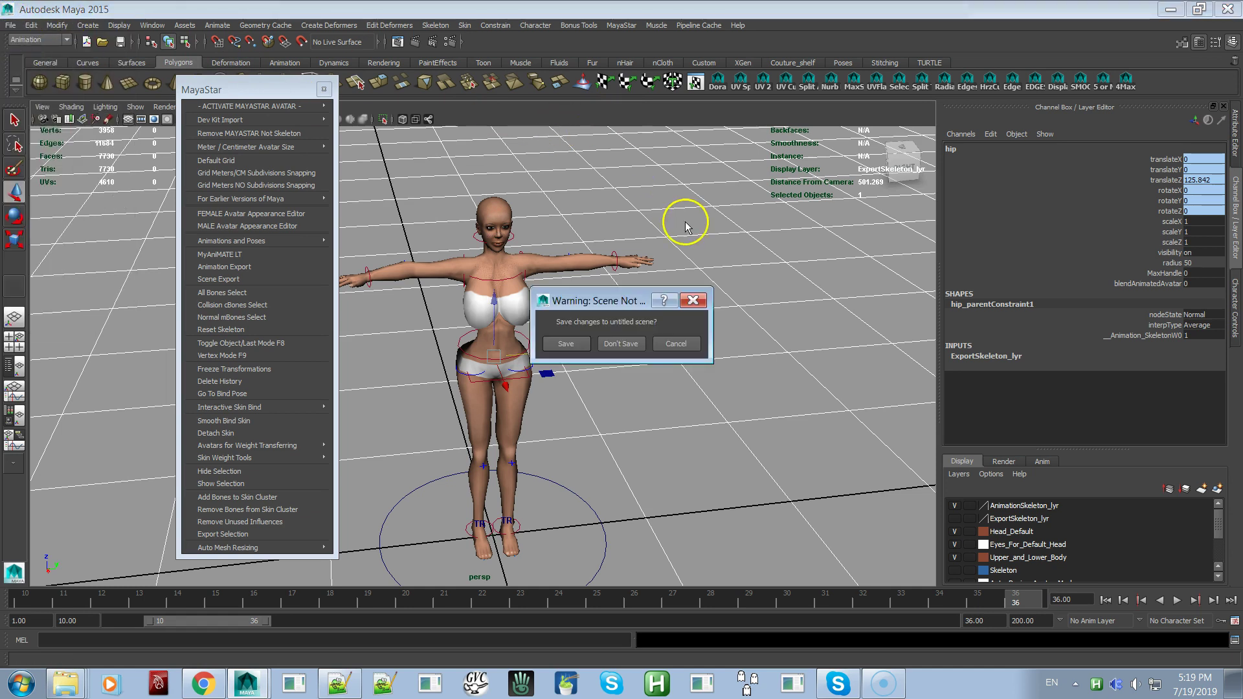
{"action": "left_click", "coordinate": [623, 344]}
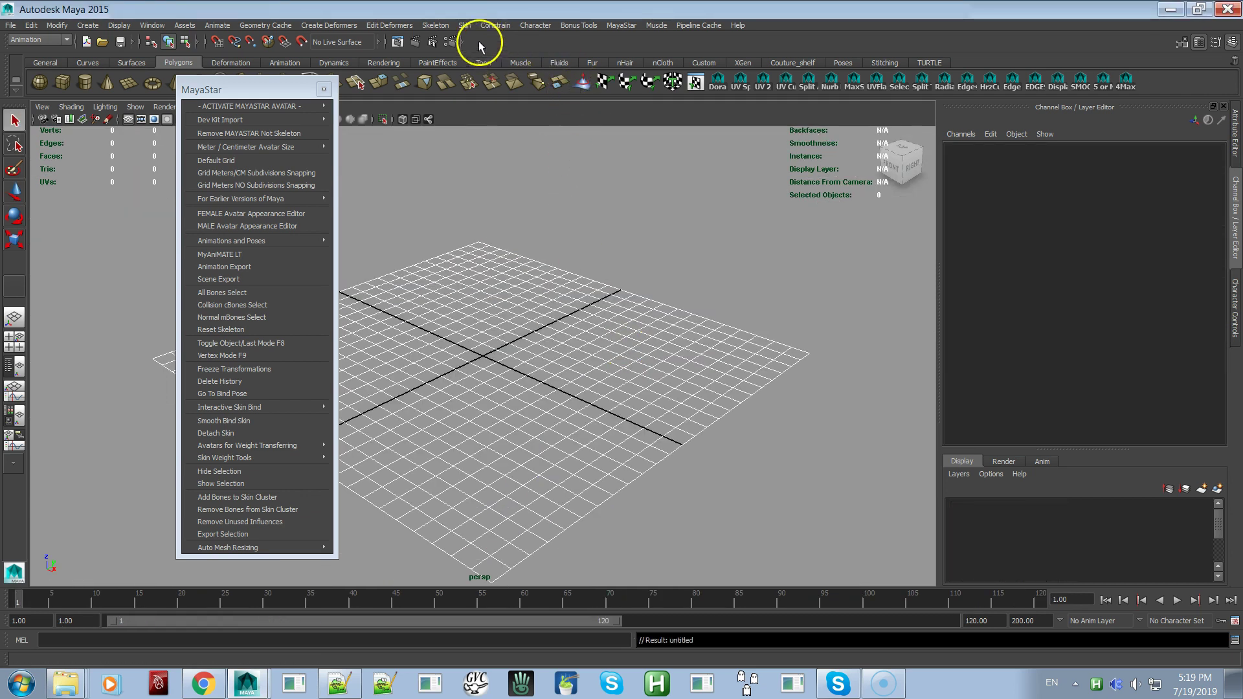
{"action": "left_click", "coordinate": [297, 105]}
{"action": "left_click", "coordinate": [402, 118]}
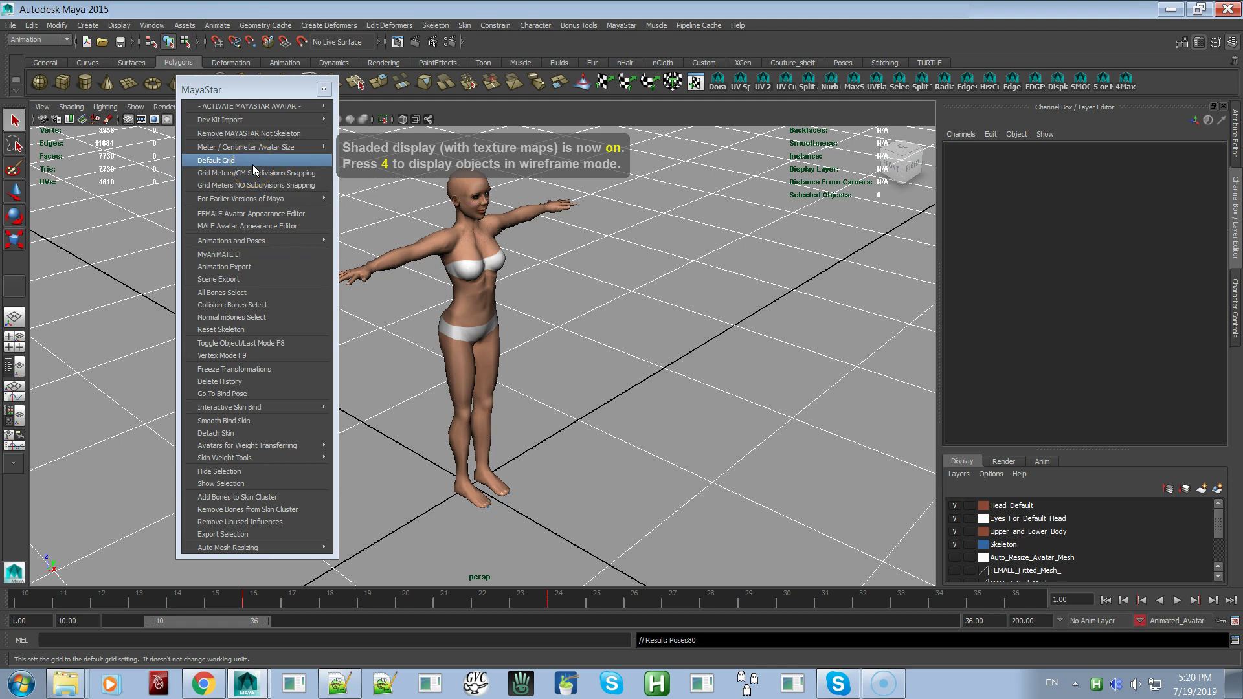
Step: Generate a MyAniMATE animation skeleton with collision volume bones kept, BVH as the output format and a HumanIK rig
{"action": "left_click", "coordinate": [240, 256]}
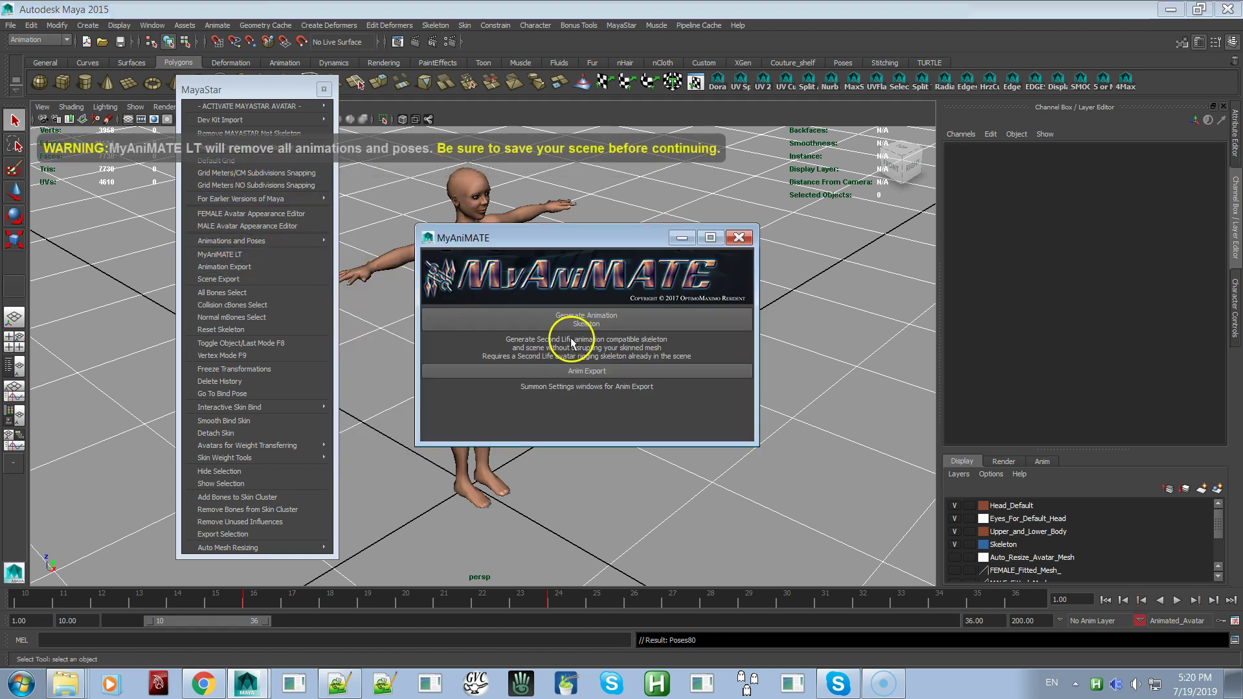
{"action": "left_click", "coordinate": [588, 322]}
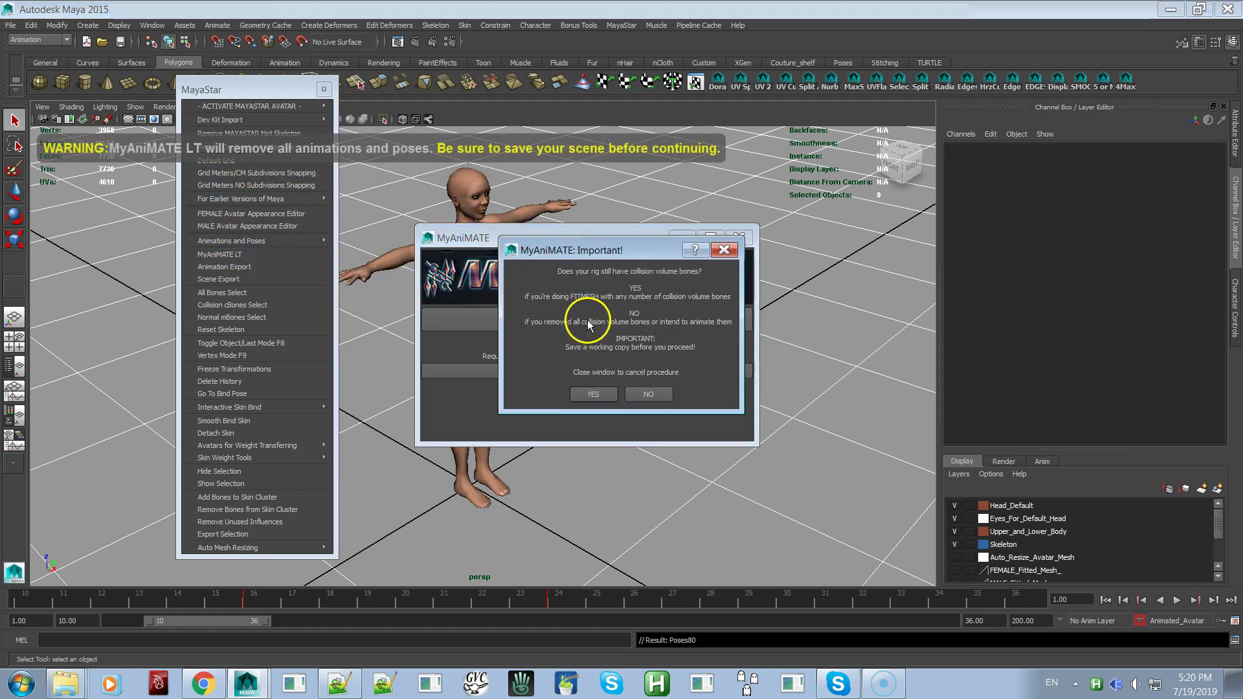
{"action": "left_click", "coordinate": [592, 394]}
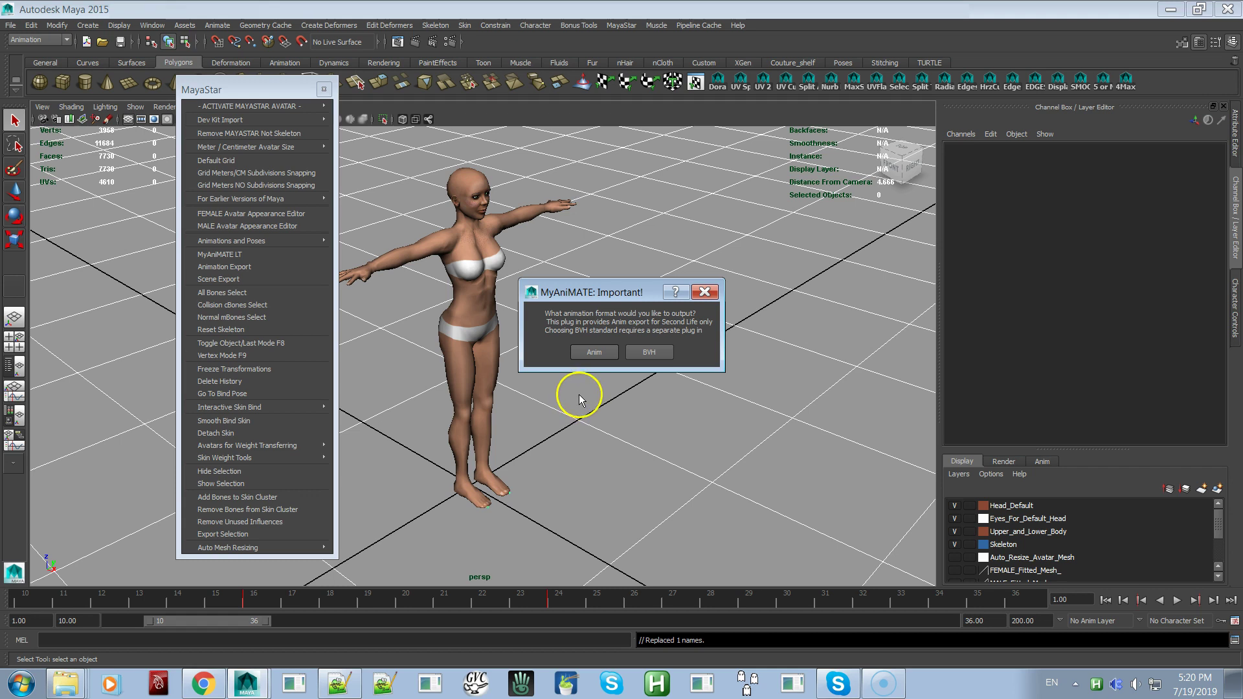
{"action": "left_click", "coordinate": [650, 352]}
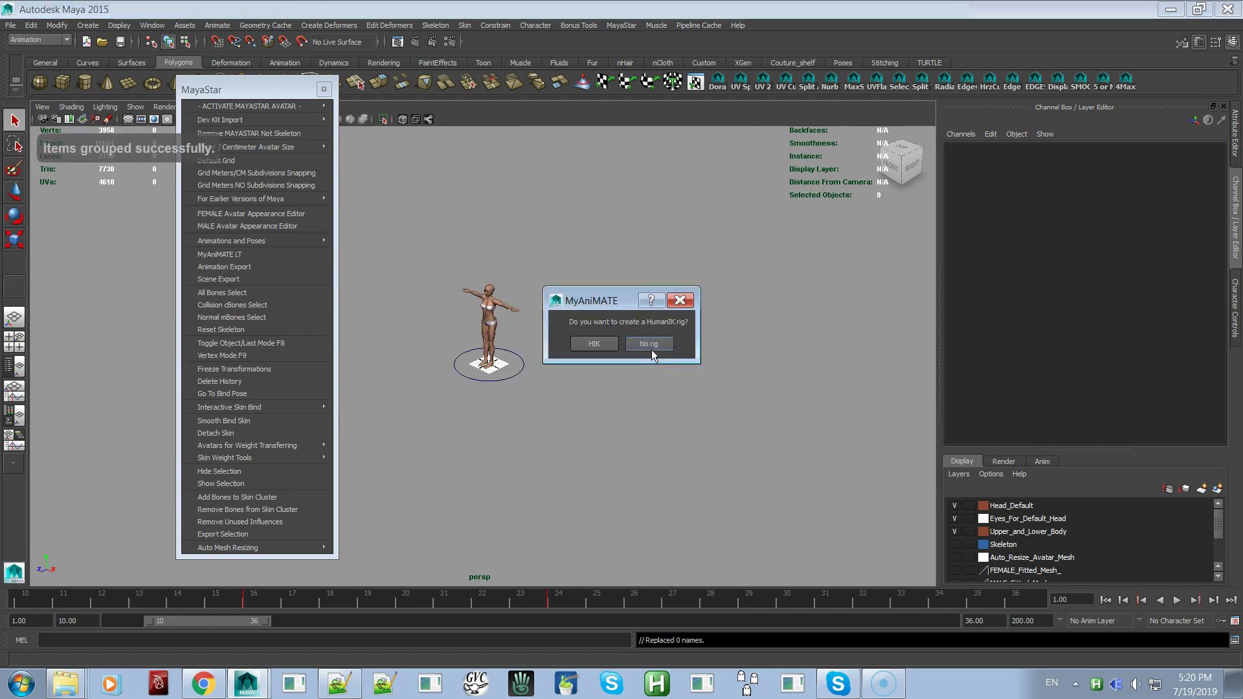
{"action": "left_click", "coordinate": [590, 340]}
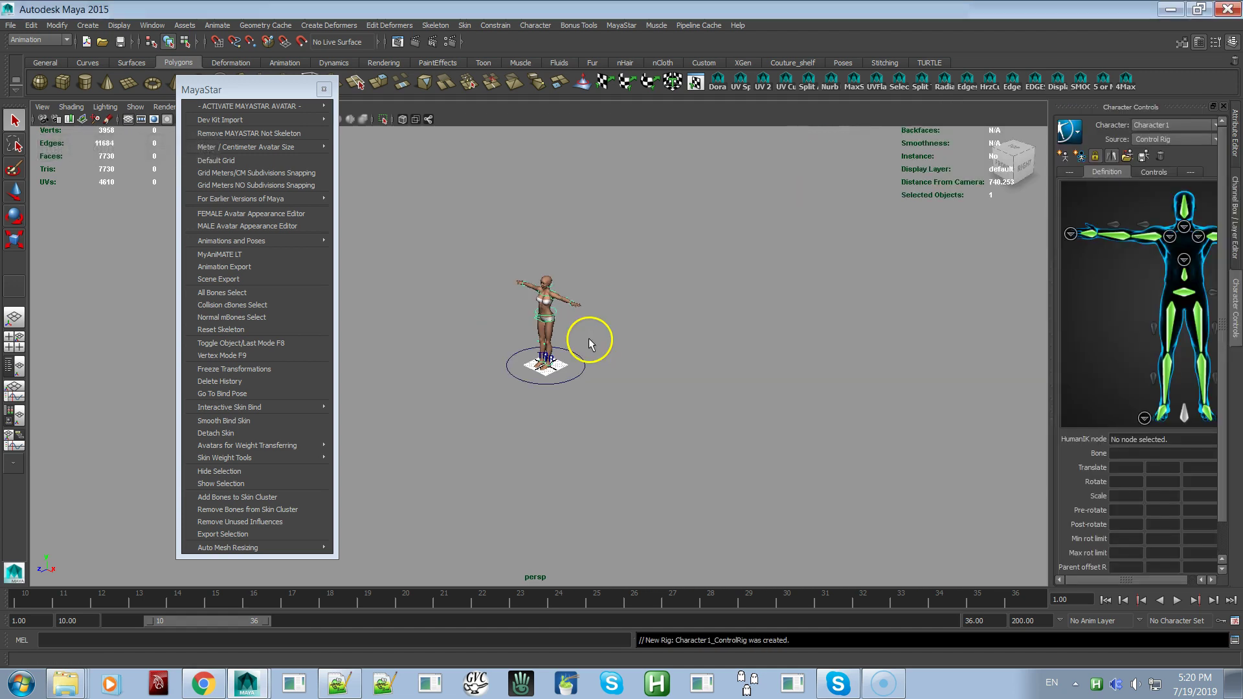
Step: Open the Outliner and examine the transform channels of BodyController and AvatarSkeleton
{"action": "right_click_drag", "start_coordinate": [600, 300], "coordinate": [615, 370], "text": "alt"}
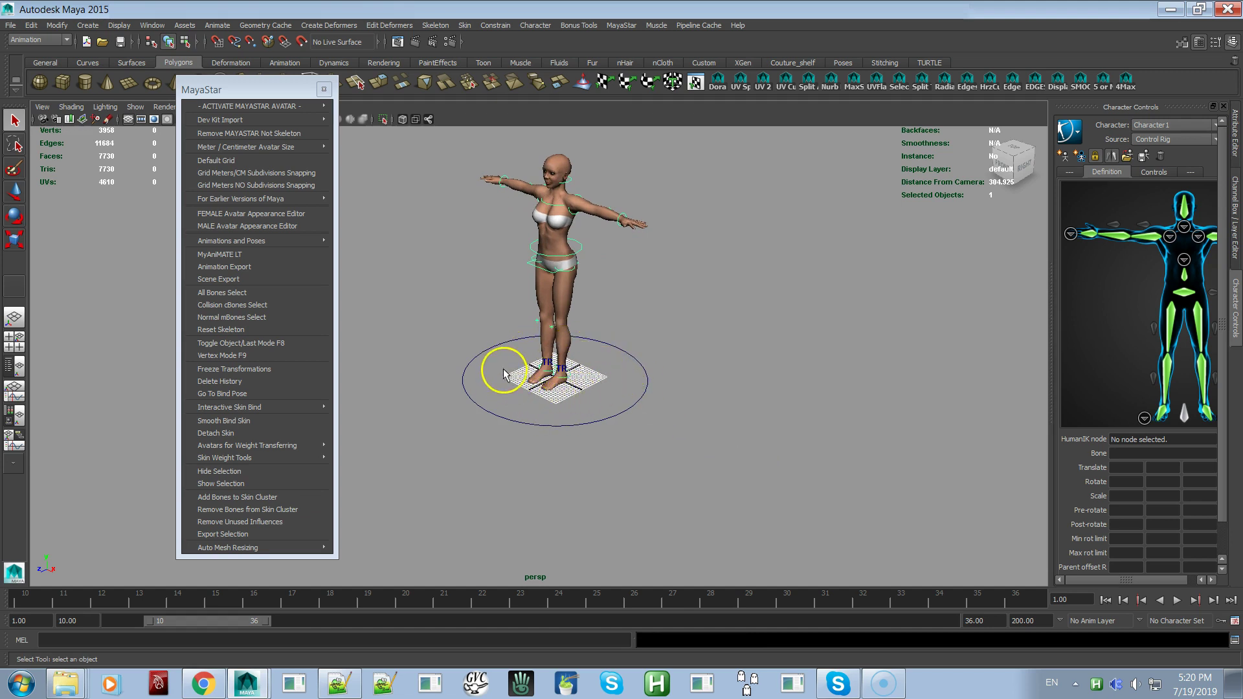
{"action": "left_click_drag", "start_coordinate": [555, 382], "coordinate": [621, 441], "text": "alt"}
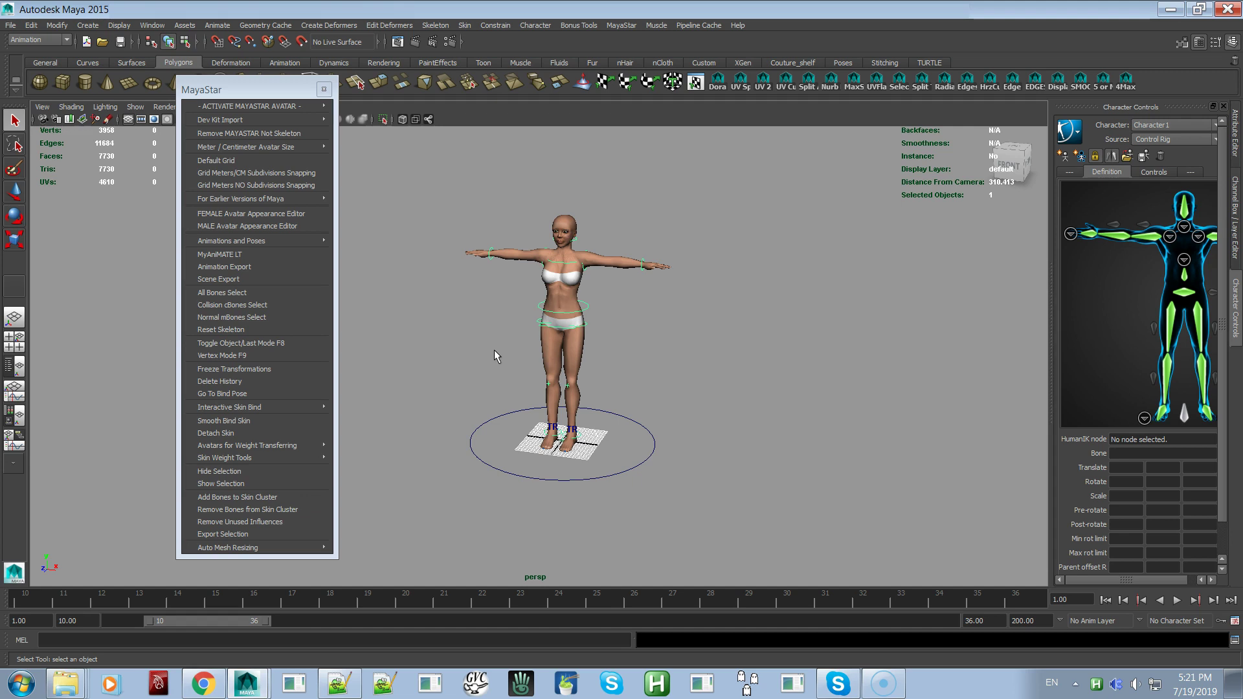
{"action": "left_click", "coordinate": [754, 265]}
{"action": "left_click", "coordinate": [143, 26]}
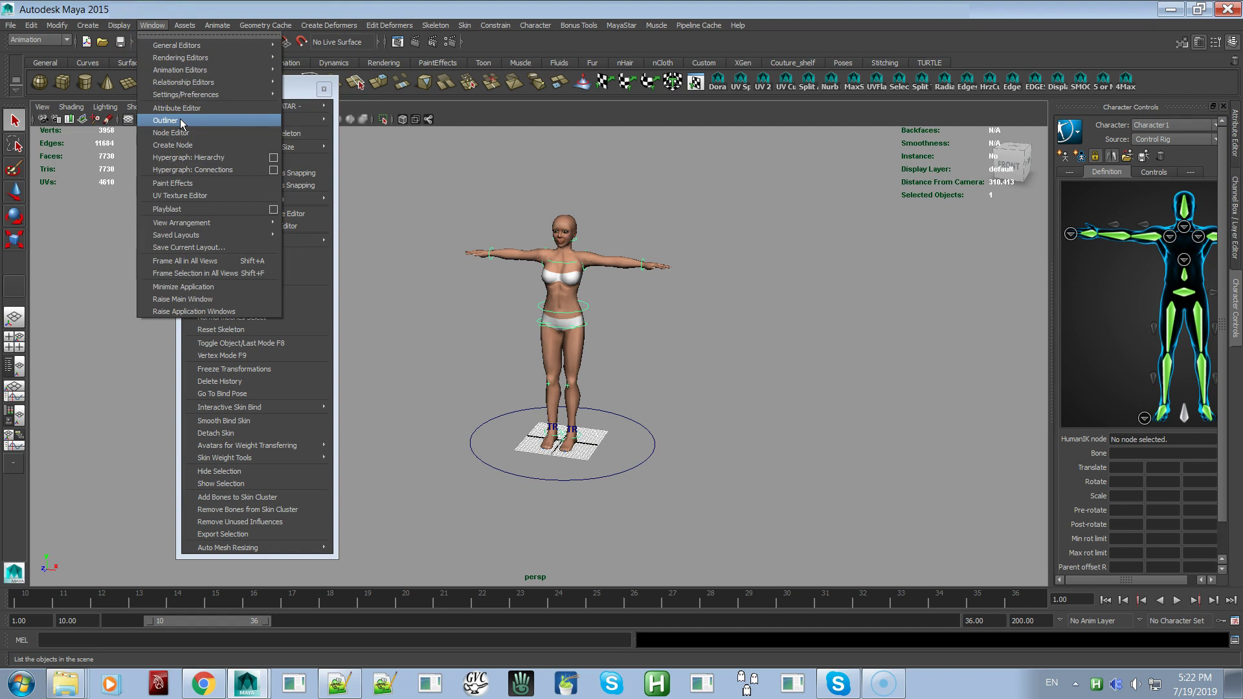
{"action": "key", "text": "Escape"}
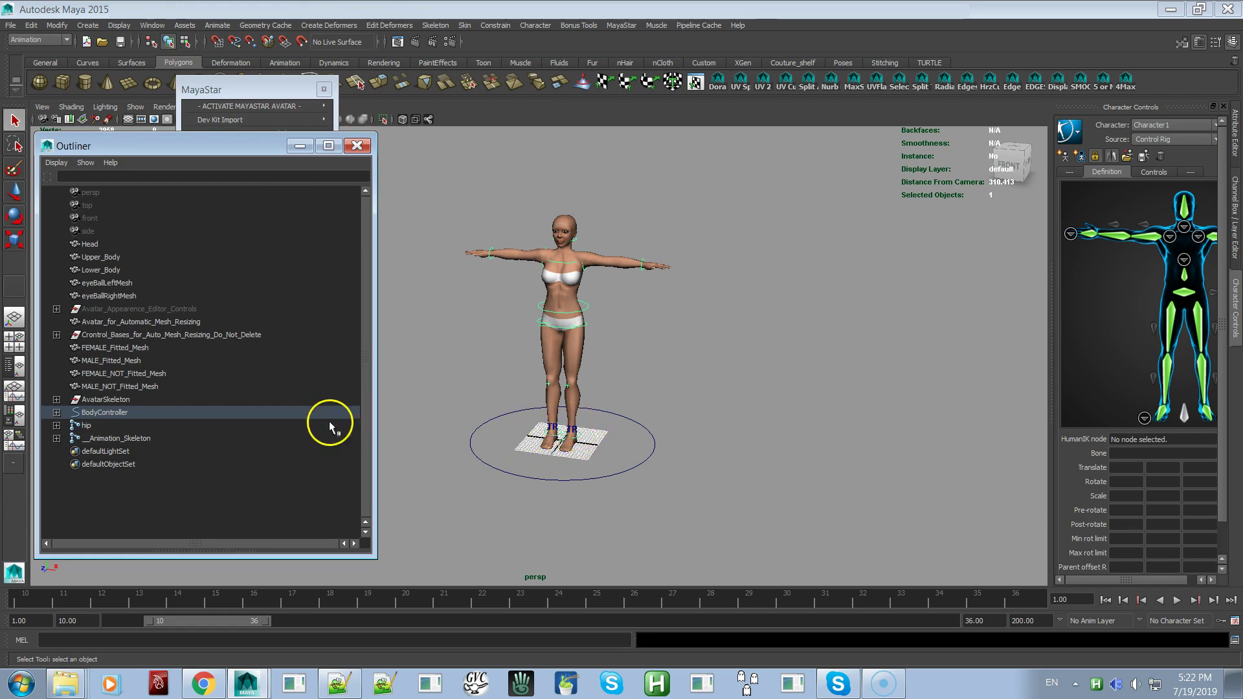
{"action": "left_click", "coordinate": [134, 411]}
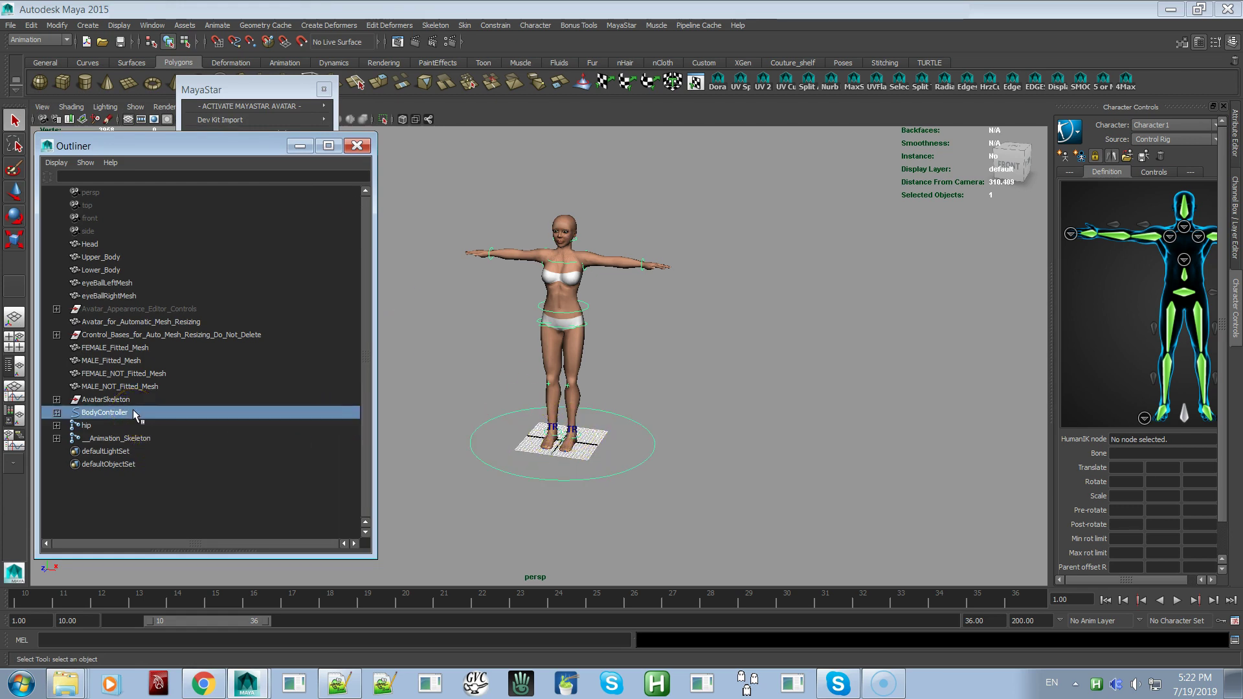
{"action": "left_click", "coordinate": [1234, 195]}
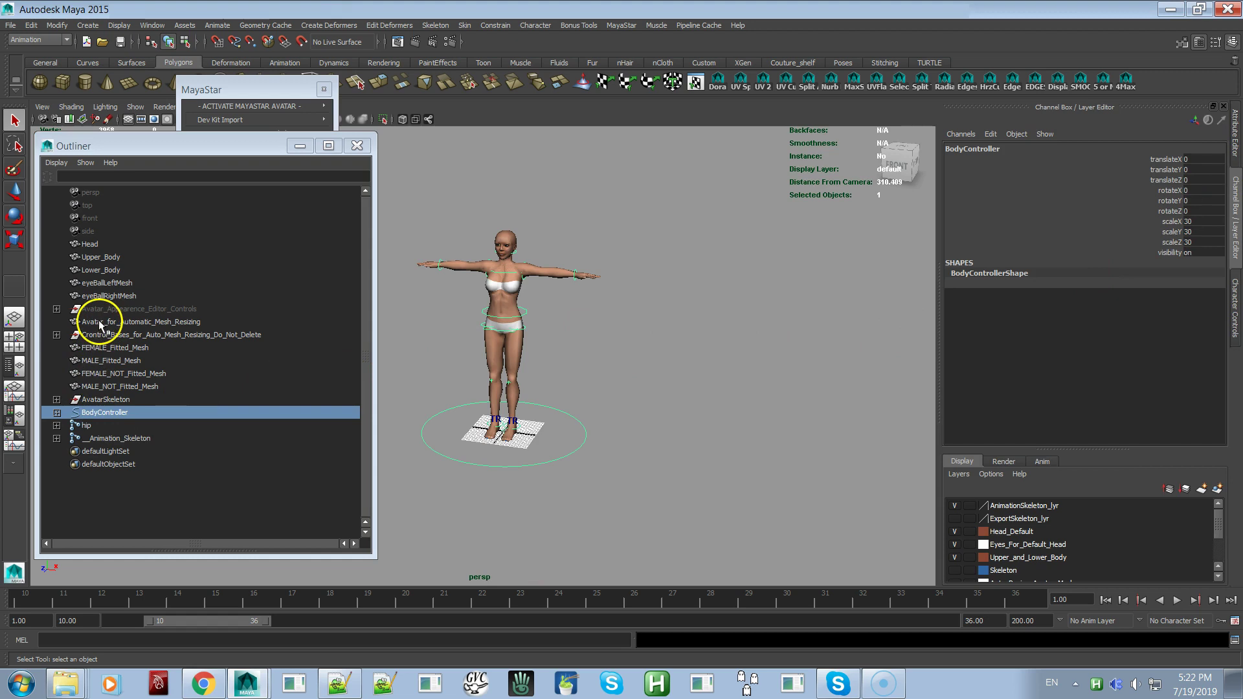
{"action": "left_click", "coordinate": [104, 396]}
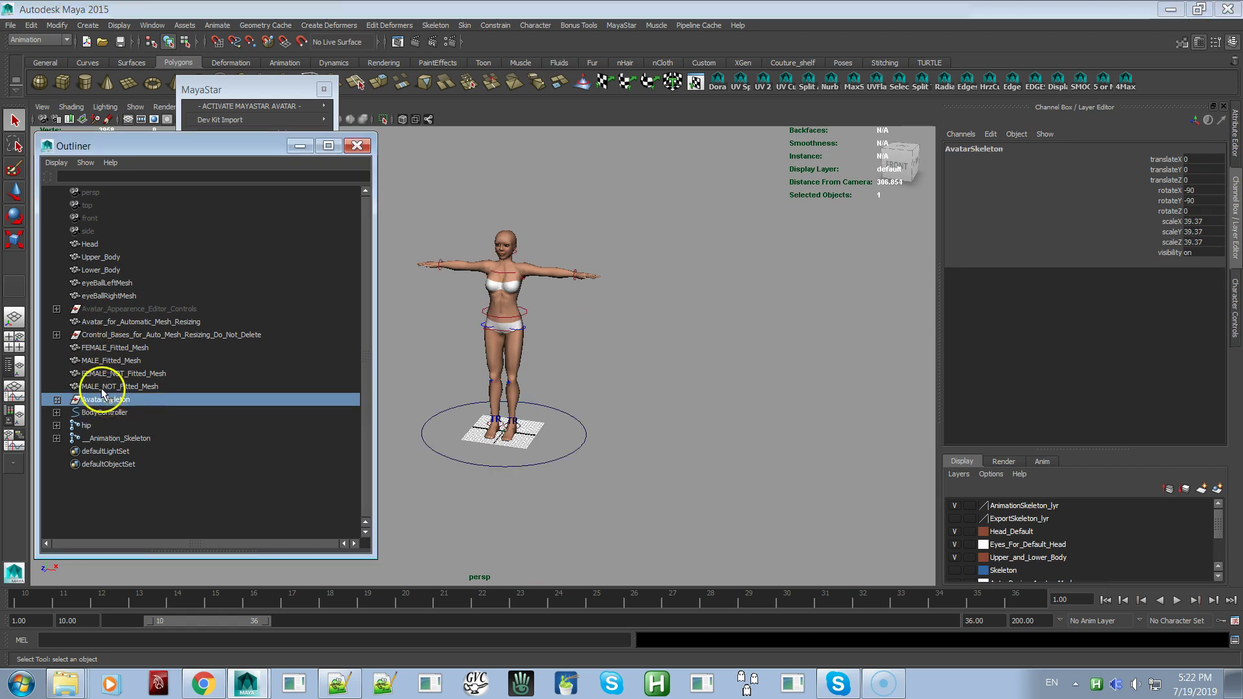
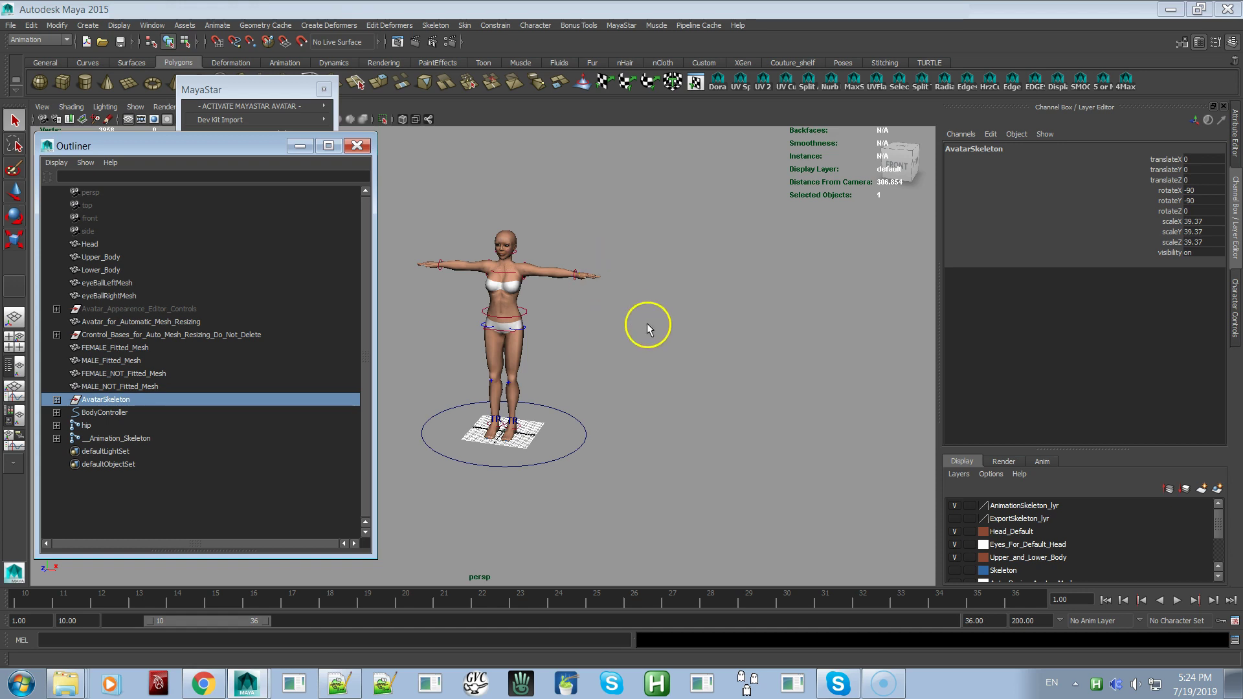
Step: Key the HumanIK left wrist effector in its default pose at frames 10, 36 and 24
{"action": "left_click_drag", "start_coordinate": [547, 366], "coordinate": [568, 369], "text": "alt"}
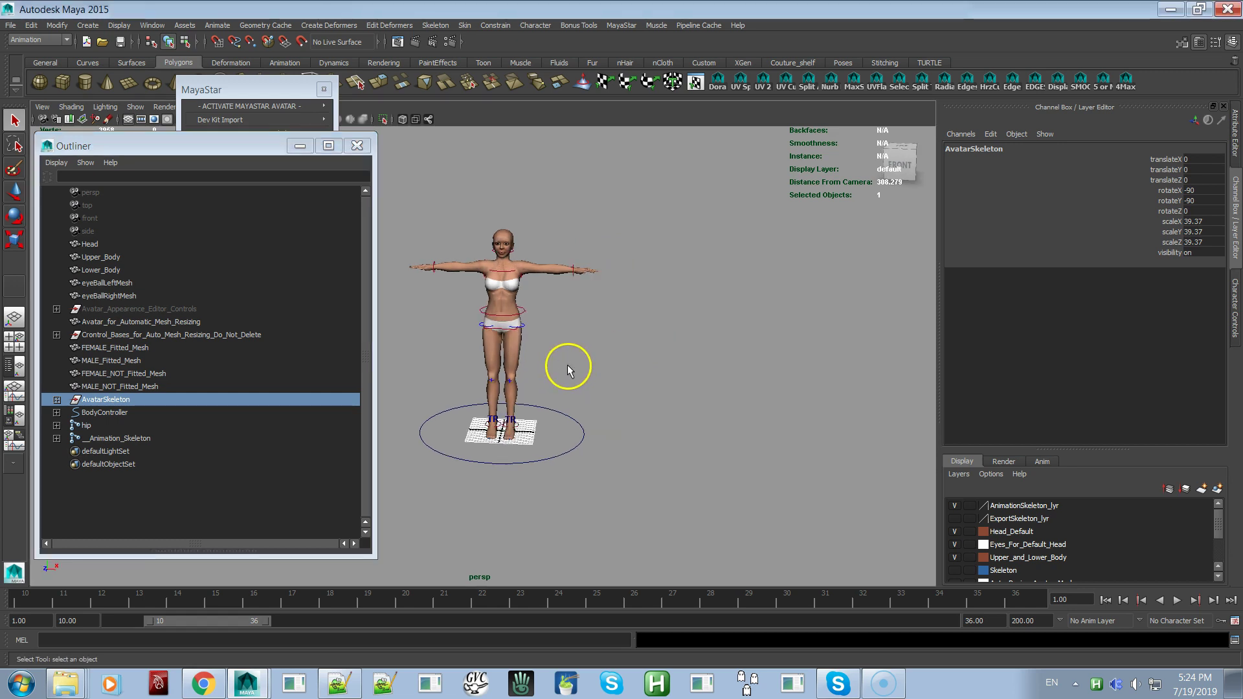
{"action": "left_click", "coordinate": [571, 268]}
{"action": "key", "text": "w"}
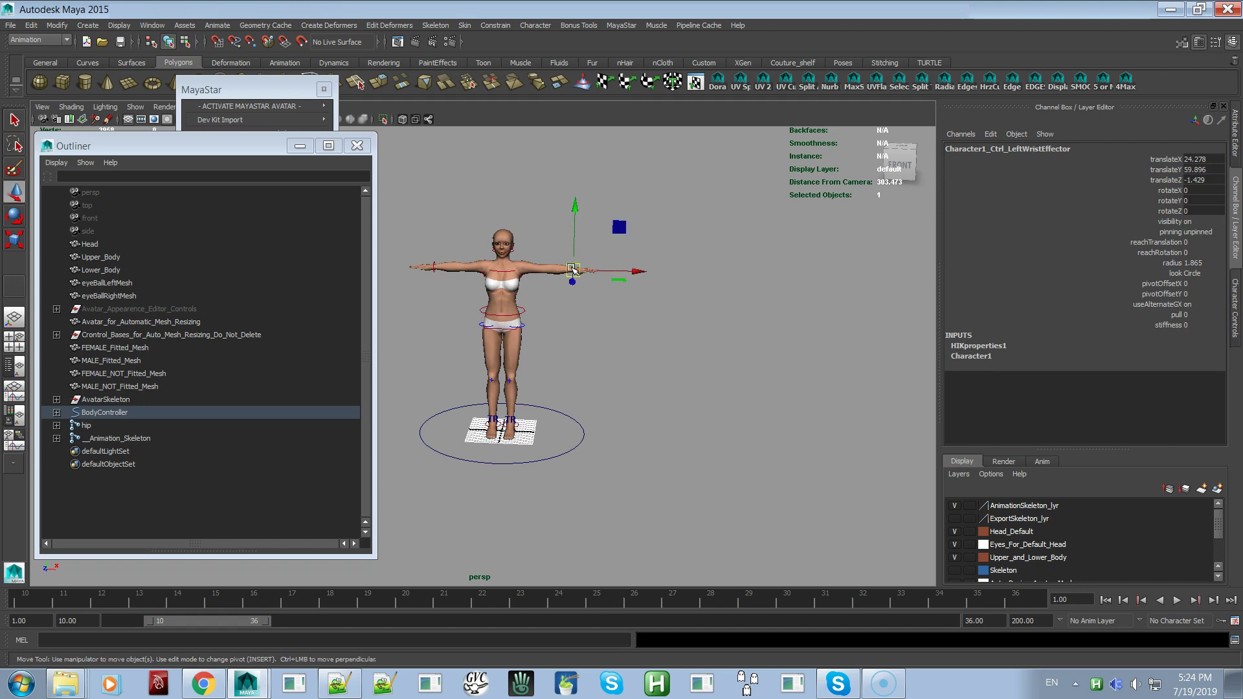
{"action": "left_click", "coordinate": [30, 602]}
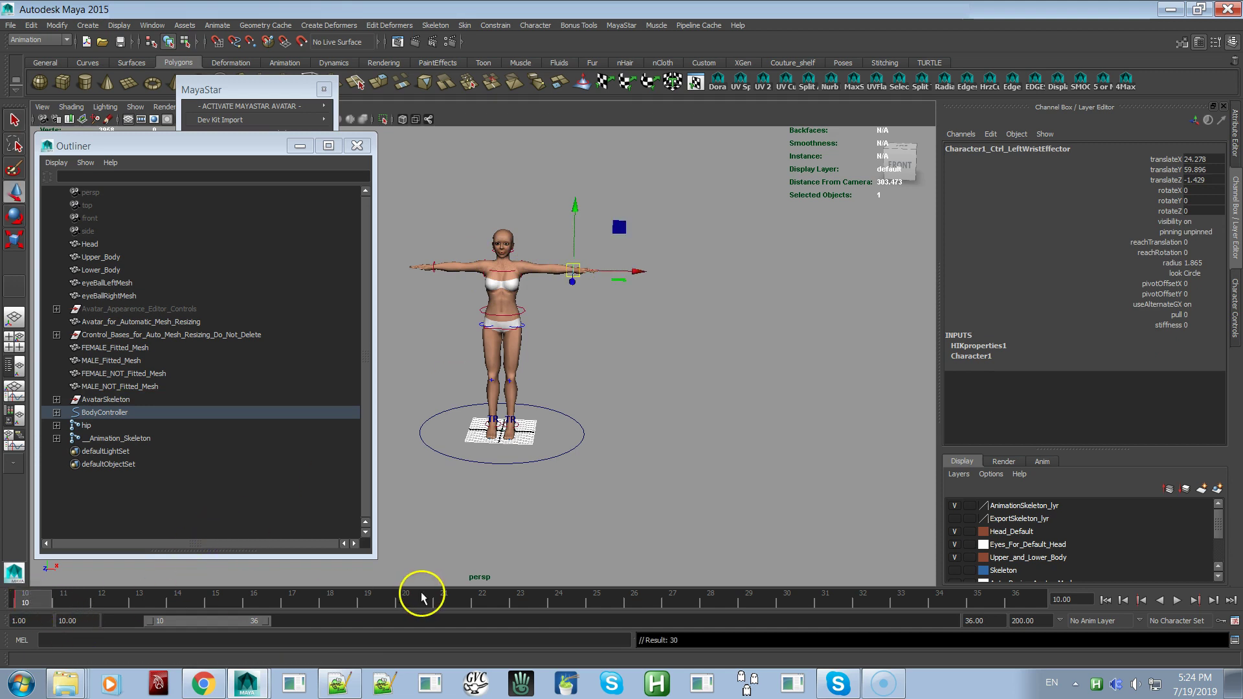
{"action": "key", "text": "s"}
{"action": "left_click", "coordinate": [1028, 600]}
{"action": "key", "text": "s"}
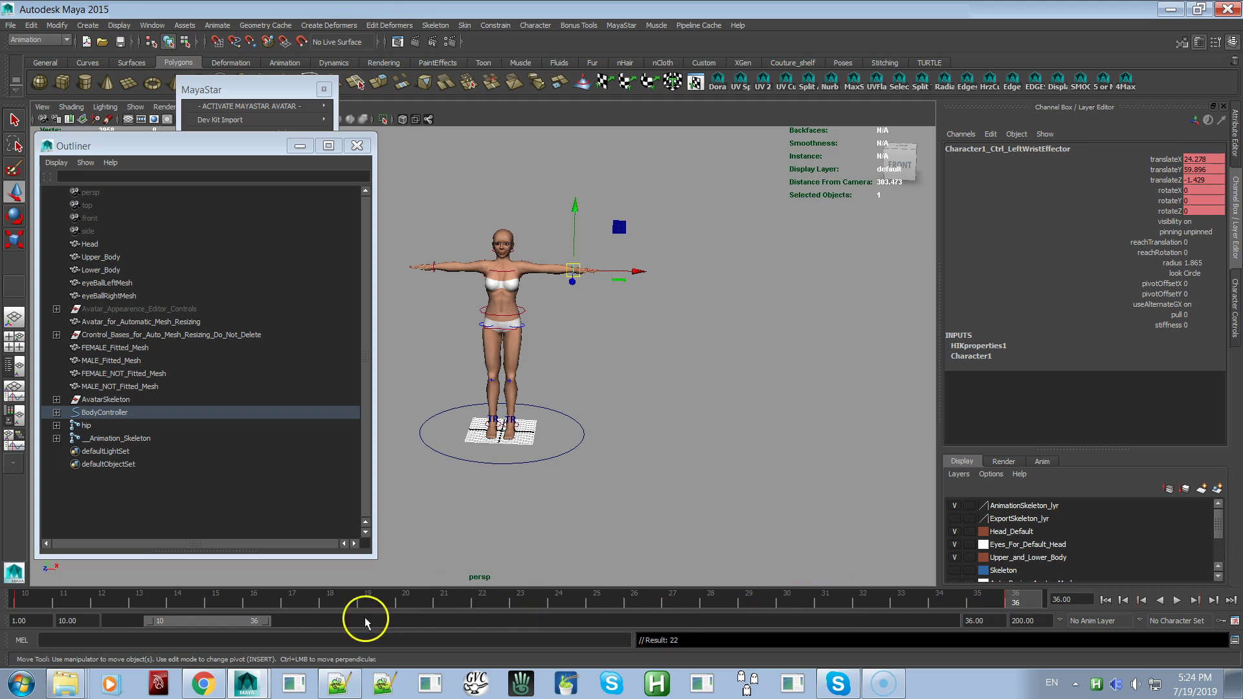
{"action": "left_click", "coordinate": [329, 601]}
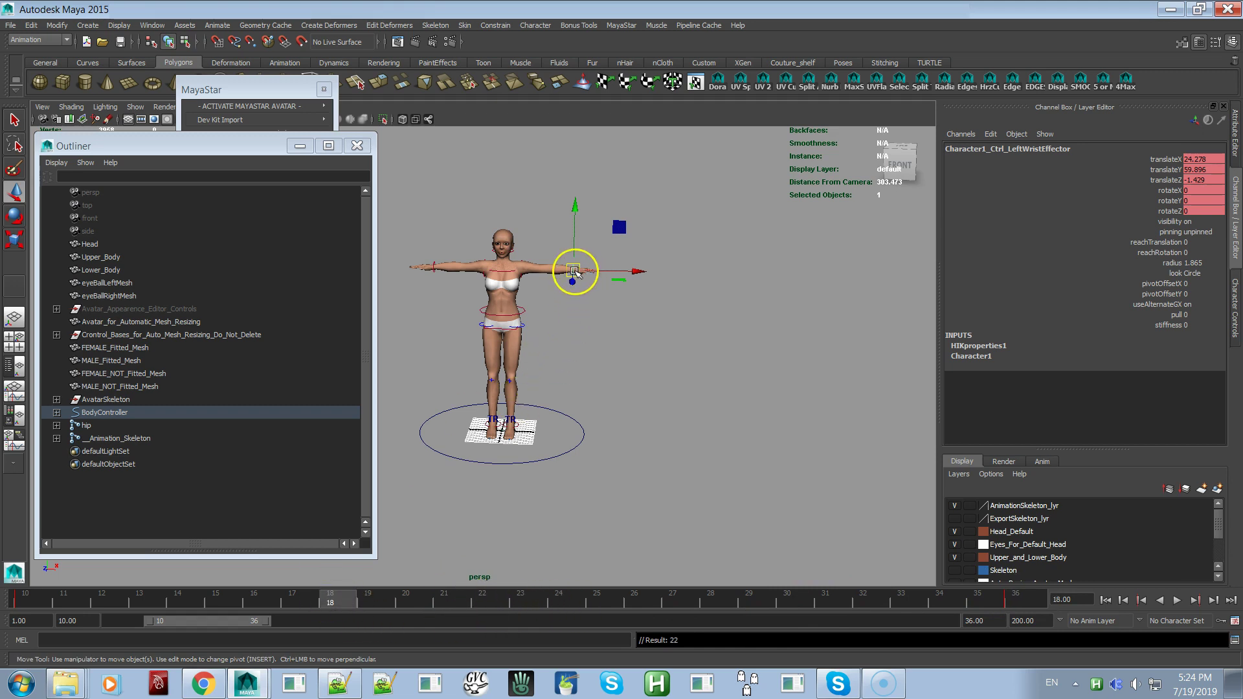
{"action": "left_click", "coordinate": [559, 597]}
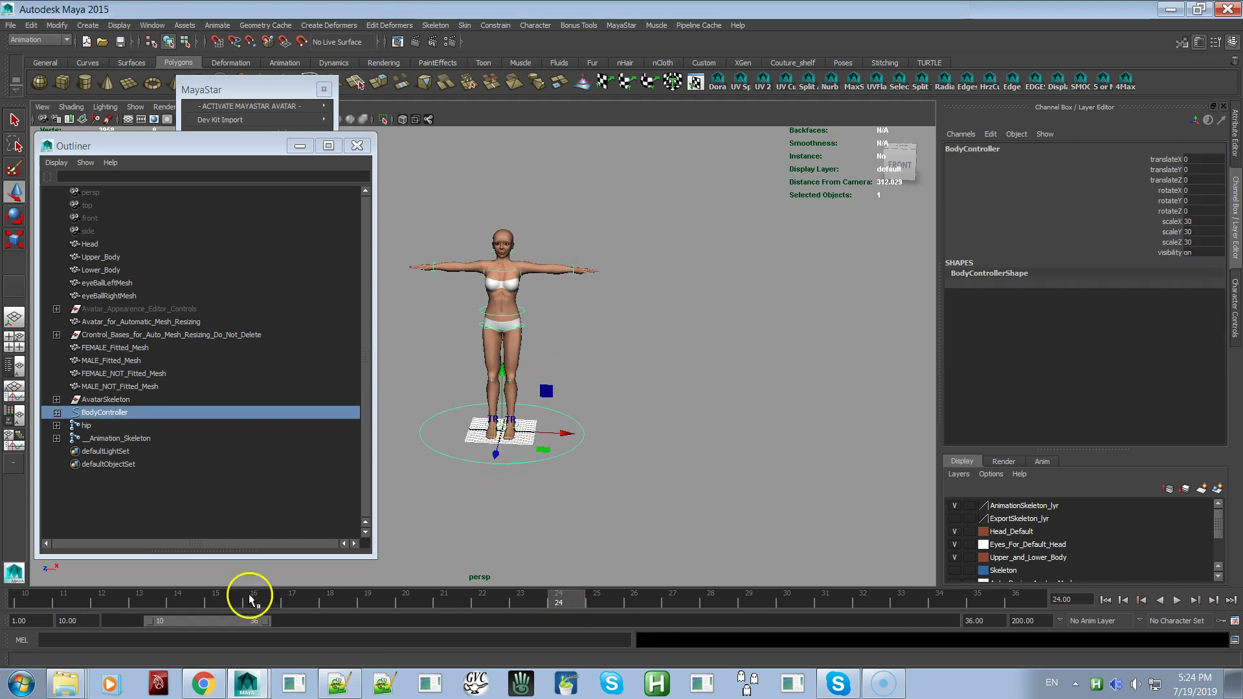
Step: Key BodyController at frames 10 and 36, and move it forward to a Translate Z of about 42.1 at frame 16
{"action": "left_click", "coordinate": [34, 601]}
{"action": "key", "text": "s"}
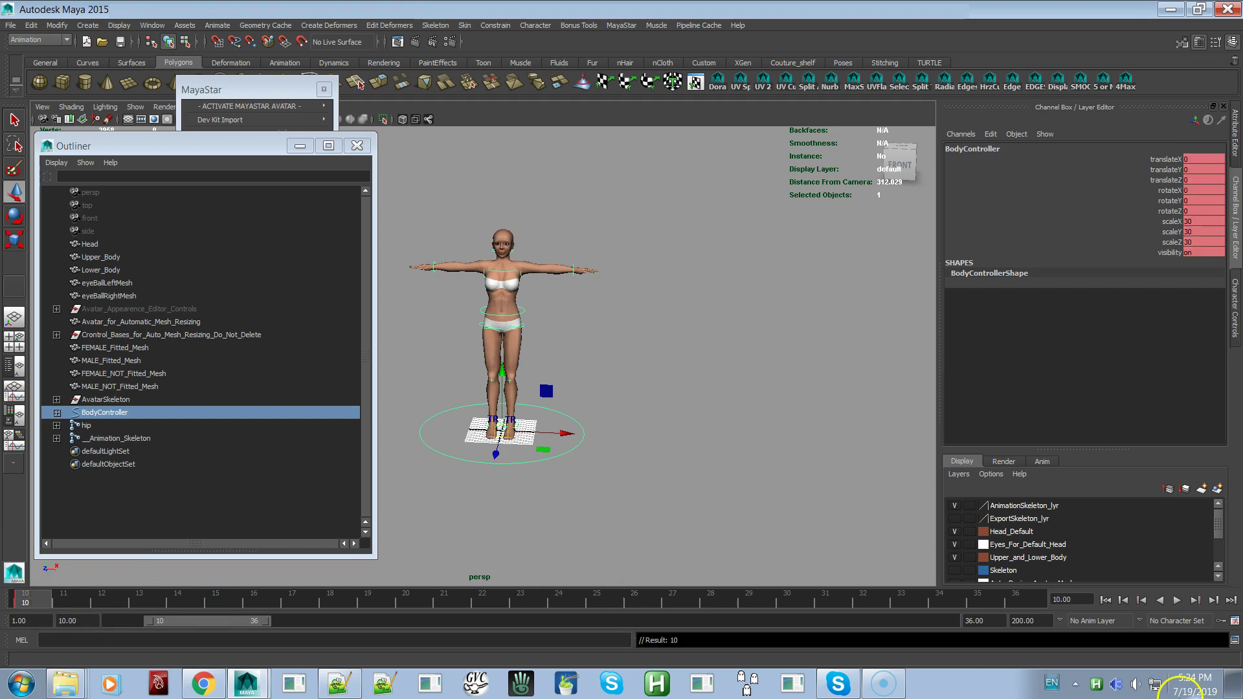
{"action": "left_click", "coordinate": [1032, 607]}
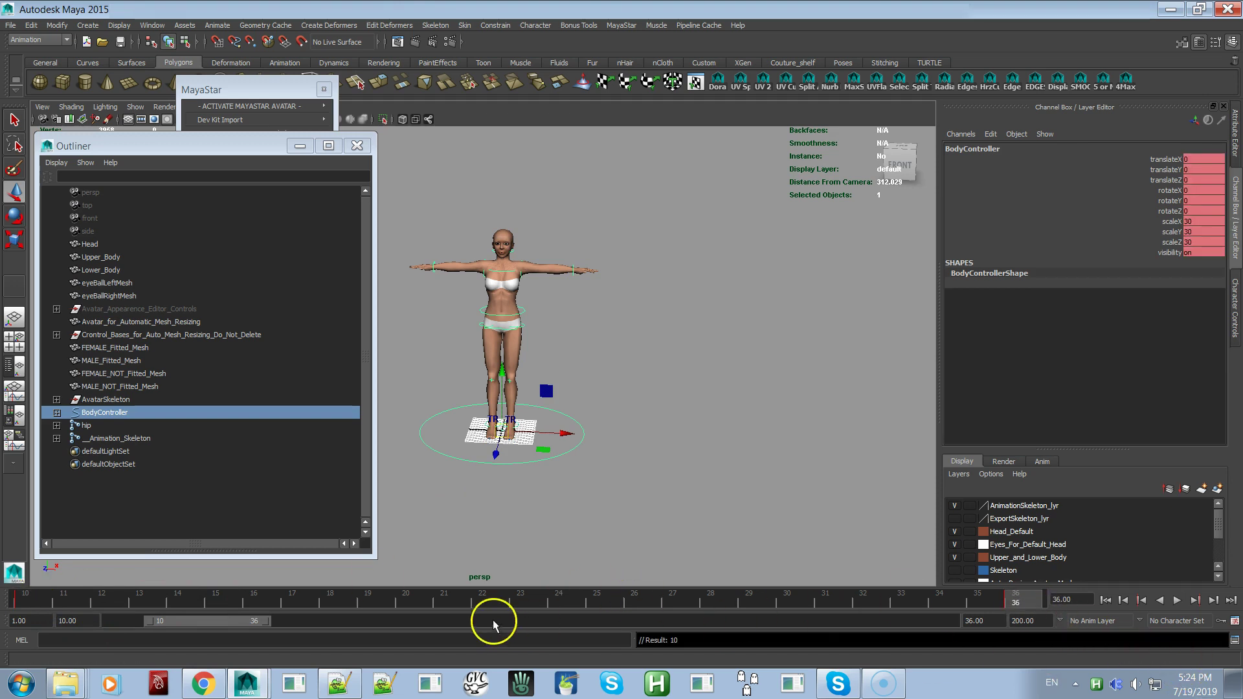
{"action": "left_click", "coordinate": [256, 601]}
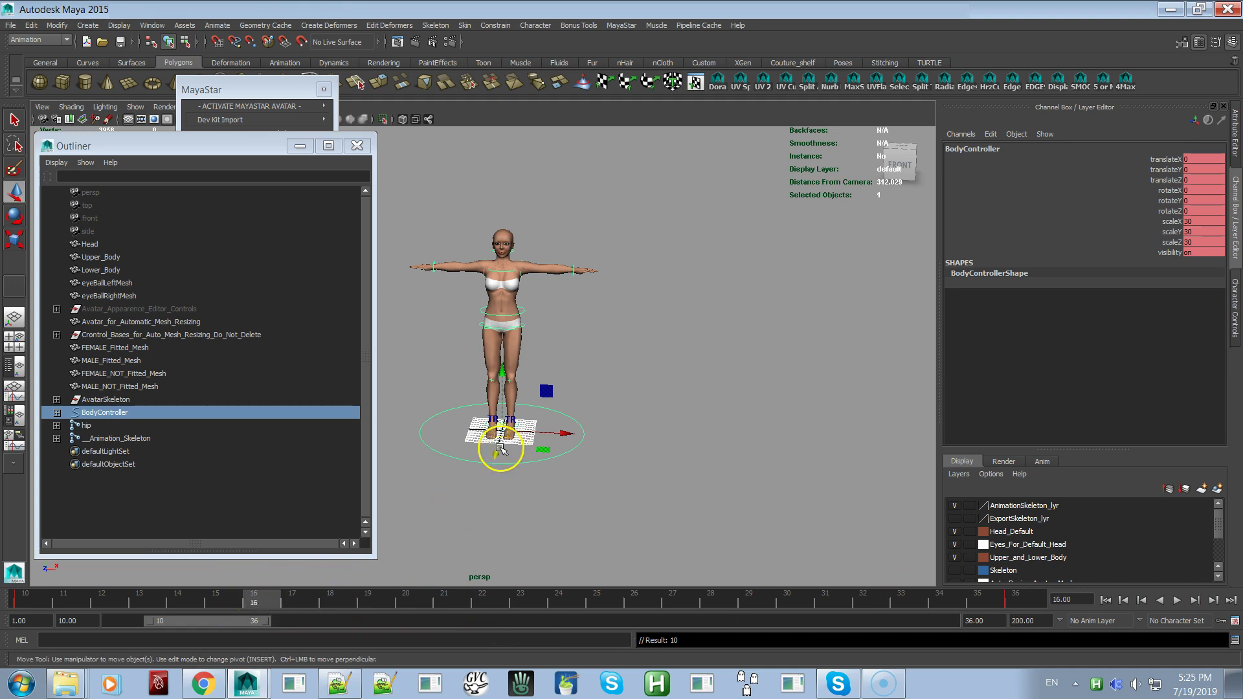
{"action": "left_click_drag", "start_coordinate": [493, 456], "coordinate": [466, 507]}
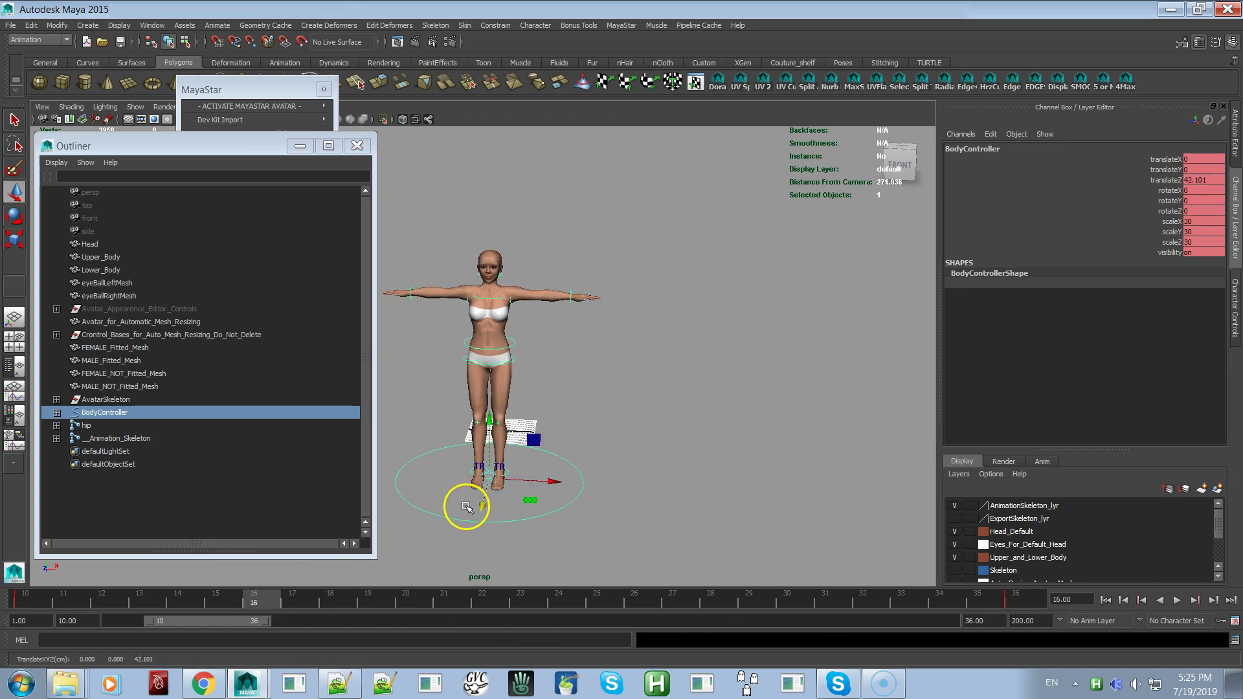
Step: Copy BodyController's key from frame 16 to frame 28 and play back the motion
{"action": "right_click", "coordinate": [254, 604]}
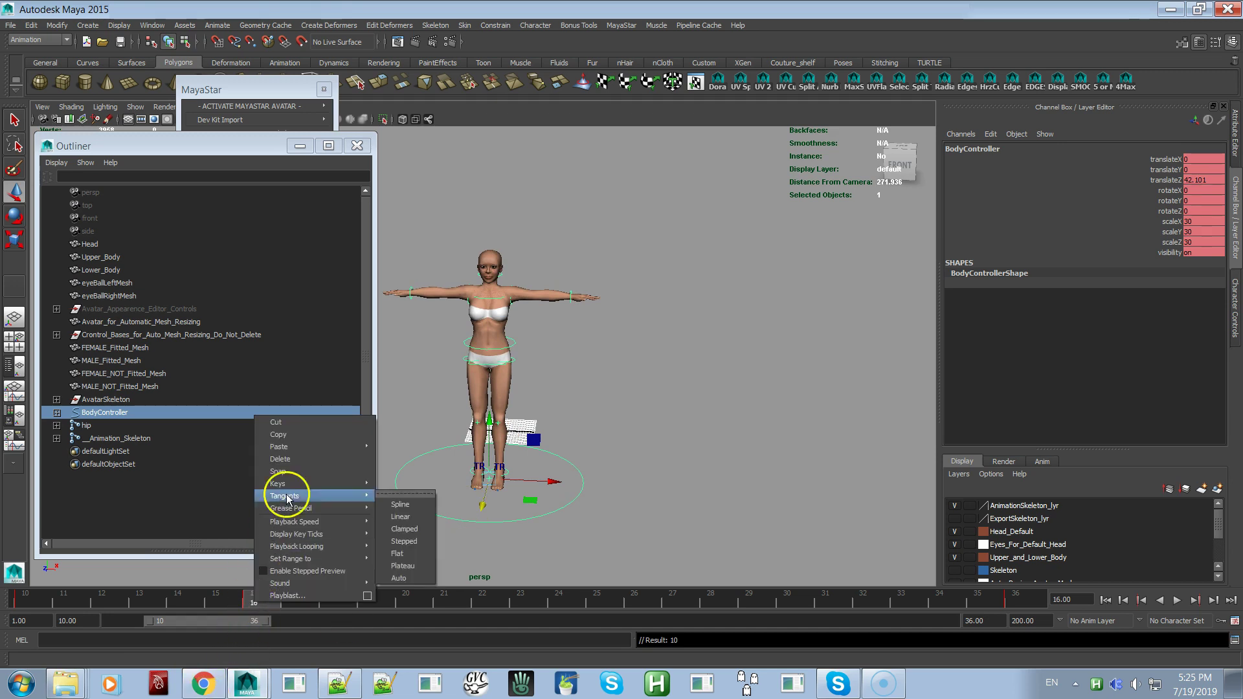
{"action": "left_click", "coordinate": [301, 433]}
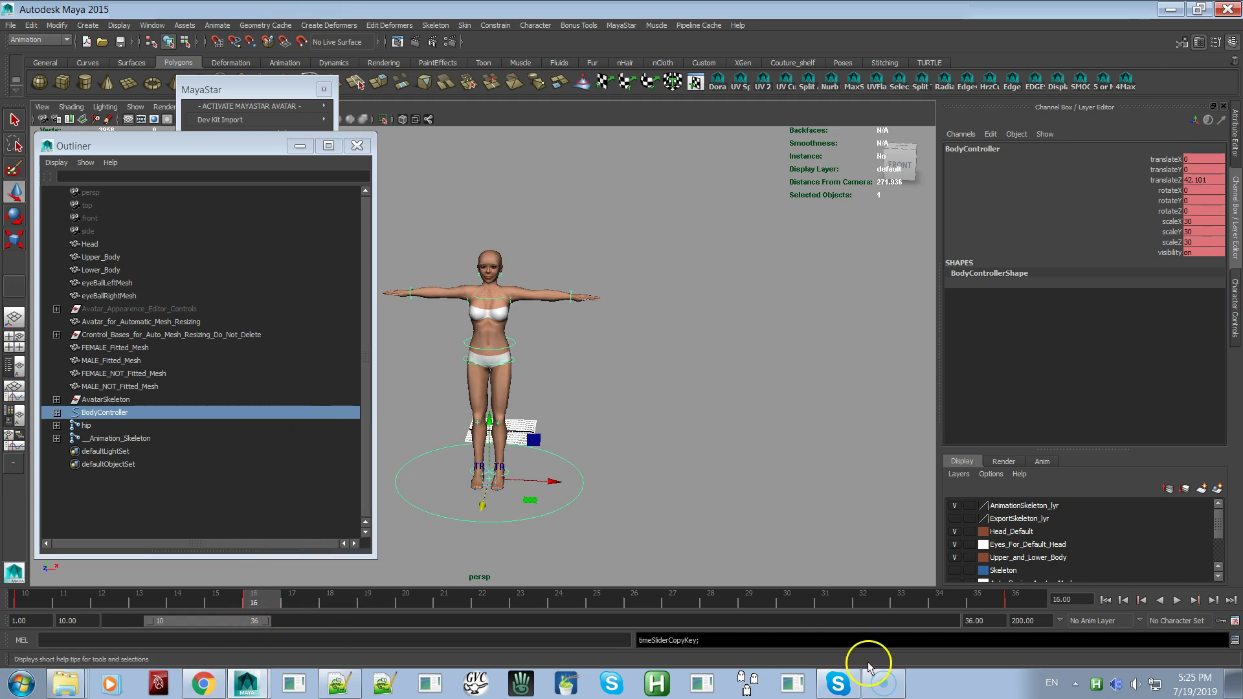
{"action": "left_click", "coordinate": [722, 607]}
{"action": "right_click", "coordinate": [722, 607]}
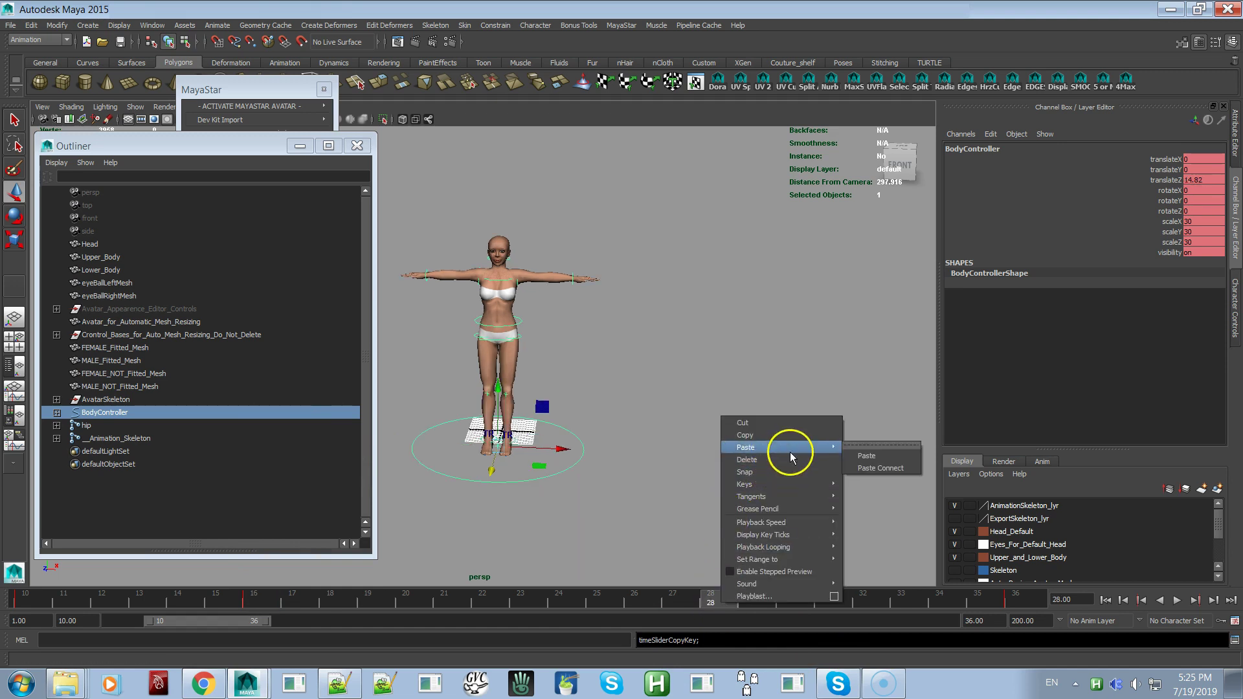
{"action": "left_click", "coordinate": [866, 449]}
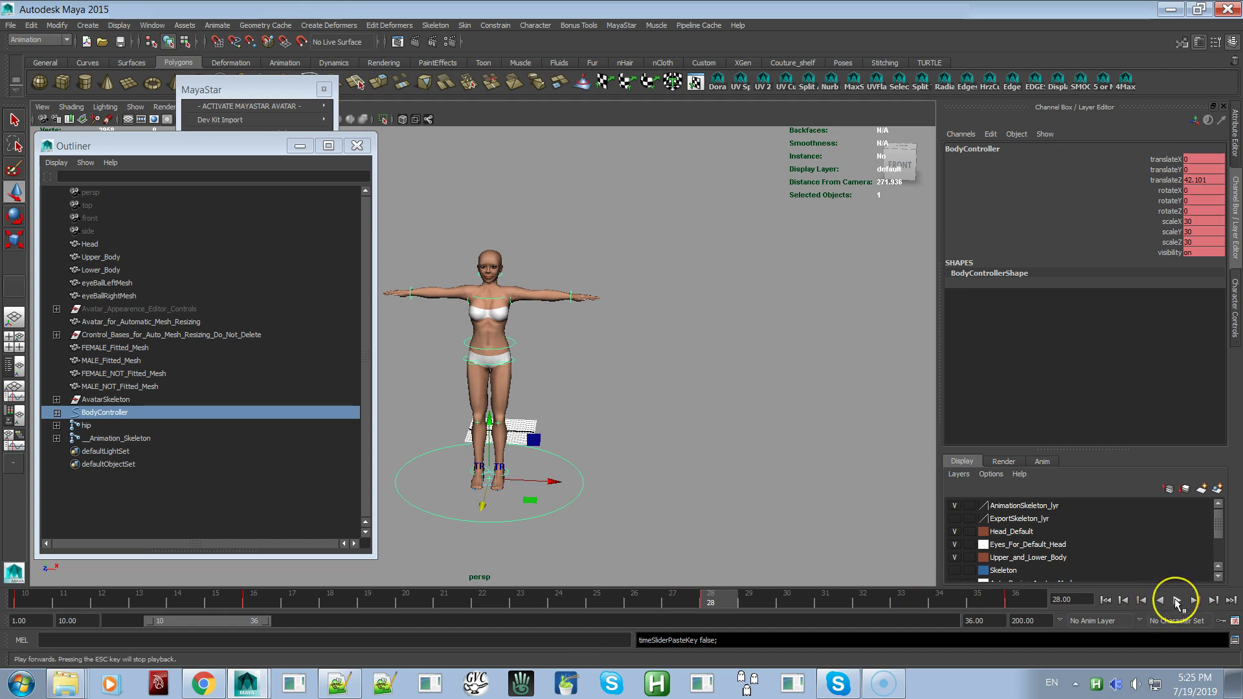
{"action": "left_click", "coordinate": [1178, 601]}
{"action": "left_click", "coordinate": [1177, 601]}
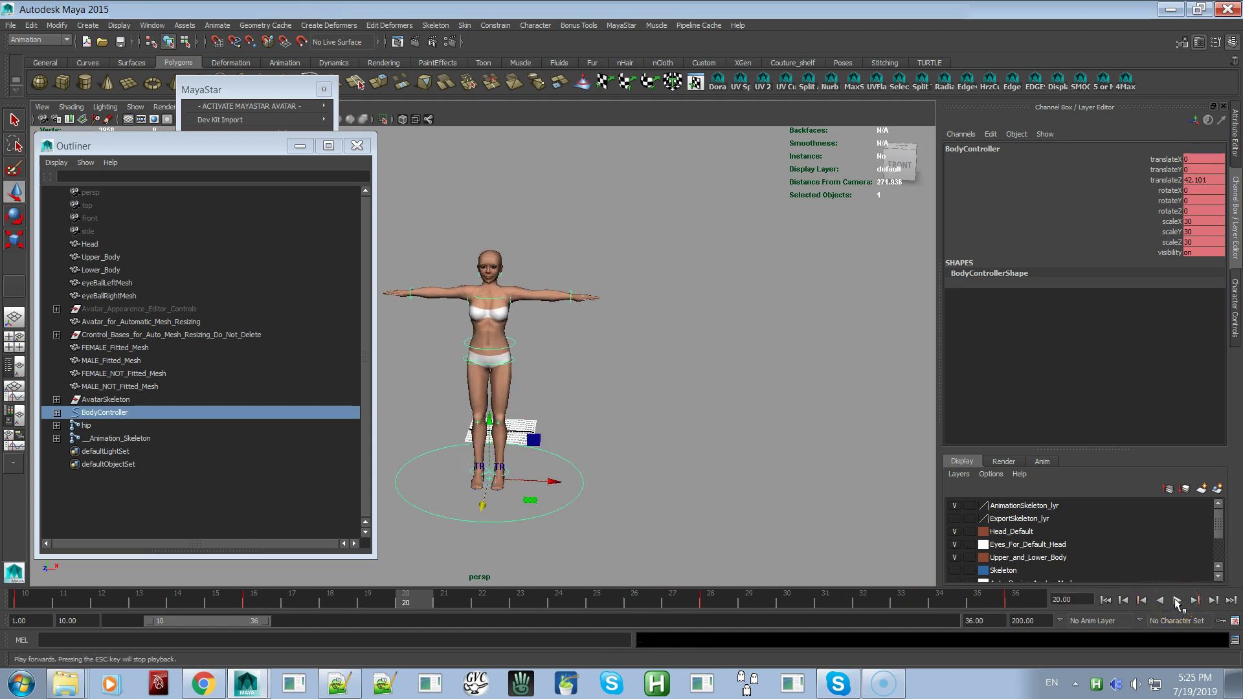
Step: Lower the left wrist effector to the avatar's waist at frame 24 and key the bent-arm pose
{"action": "left_click", "coordinate": [572, 296]}
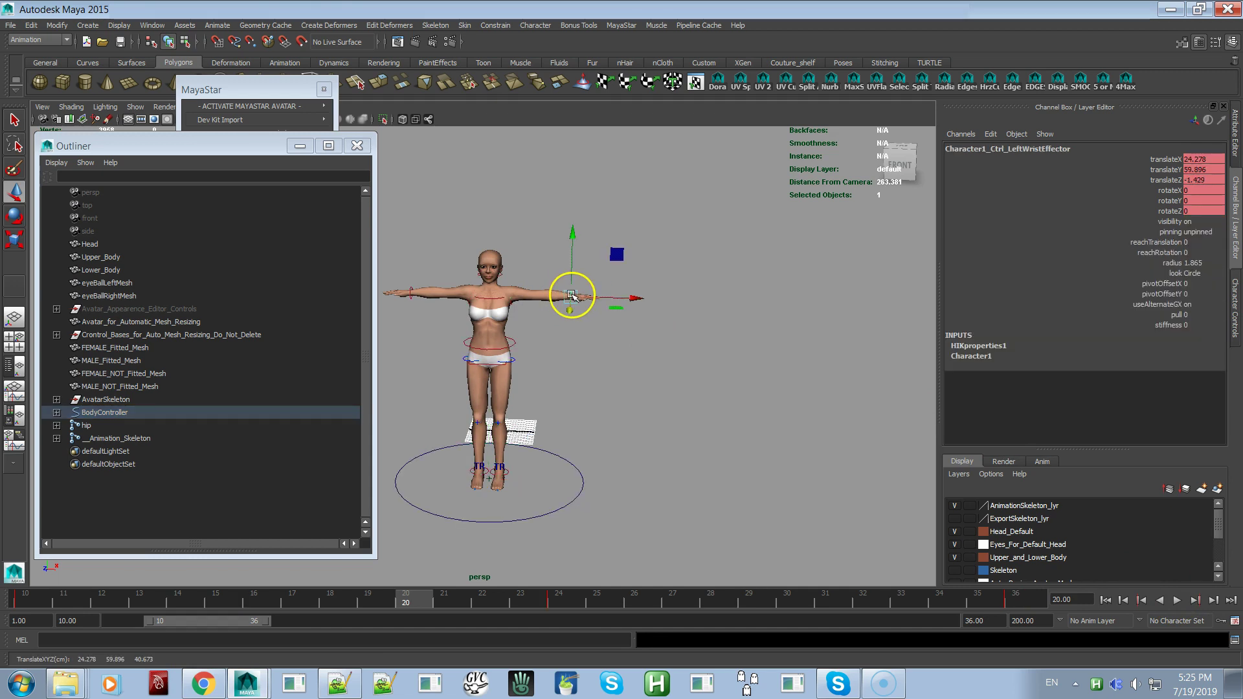
{"action": "left_click", "coordinate": [555, 603]}
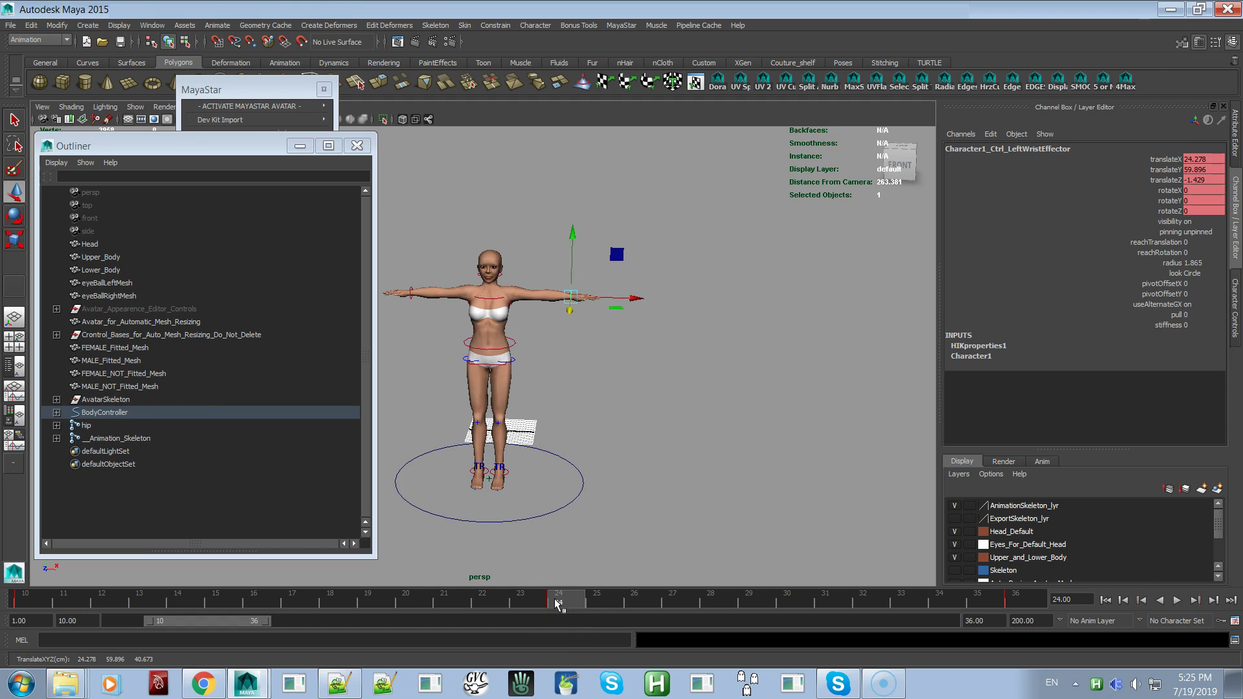
{"action": "left_click_drag", "start_coordinate": [570, 296], "coordinate": [515, 334]}
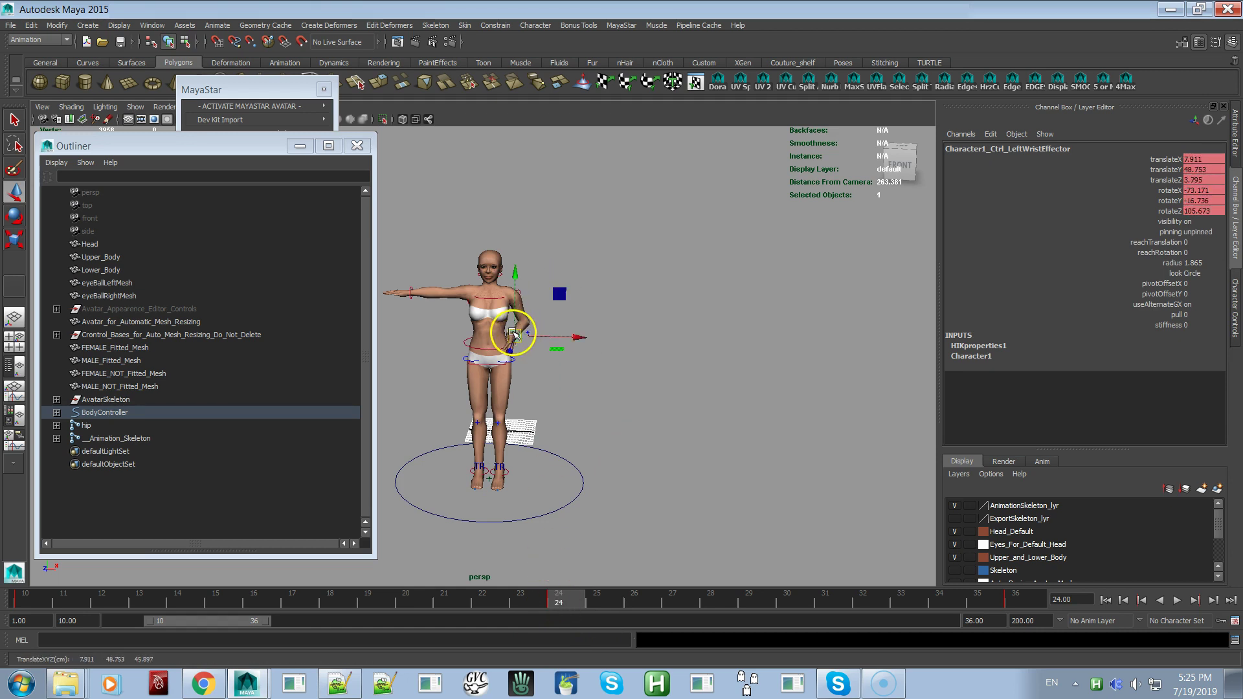
{"action": "key", "text": "s"}
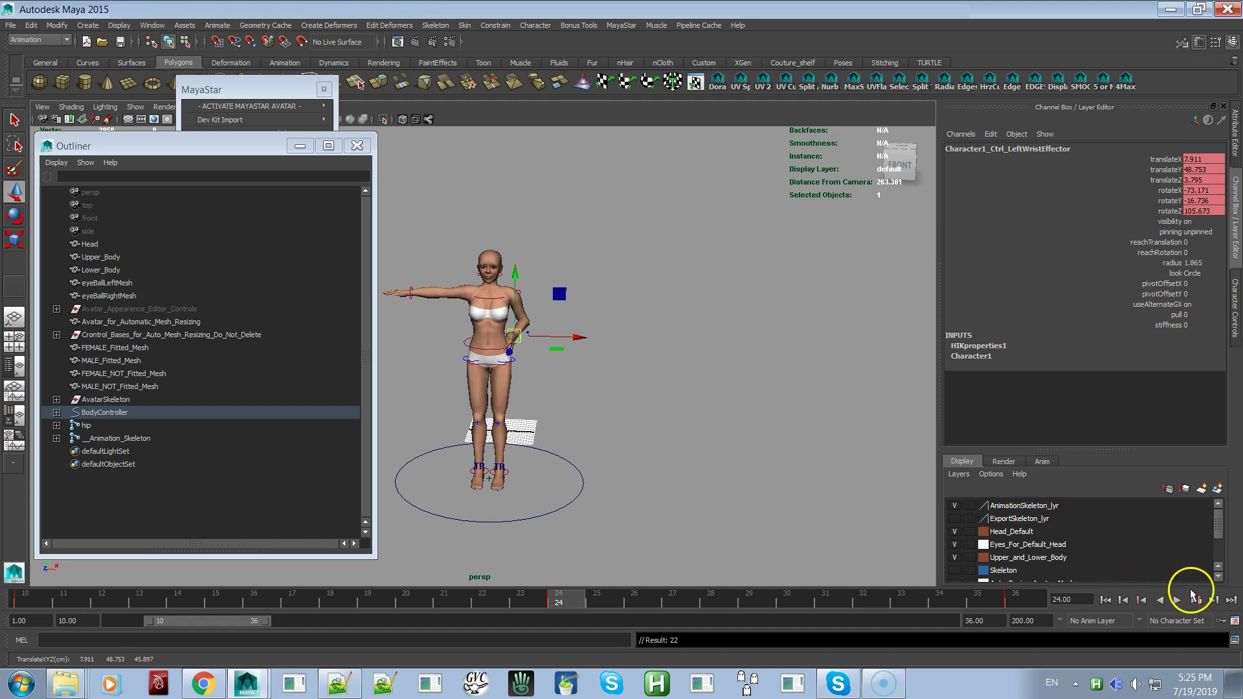
Step: Play back the animation to review the combined wrist and body motion
{"action": "left_click", "coordinate": [1179, 603]}
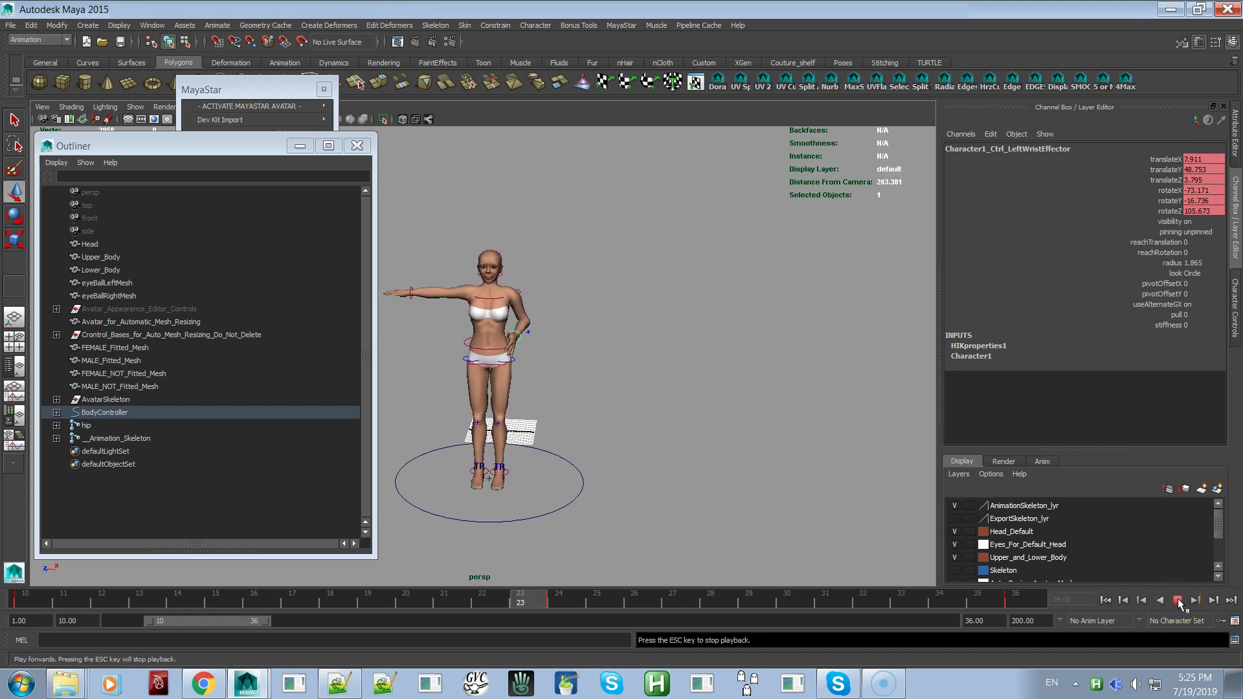
{"action": "left_click", "coordinate": [1176, 600]}
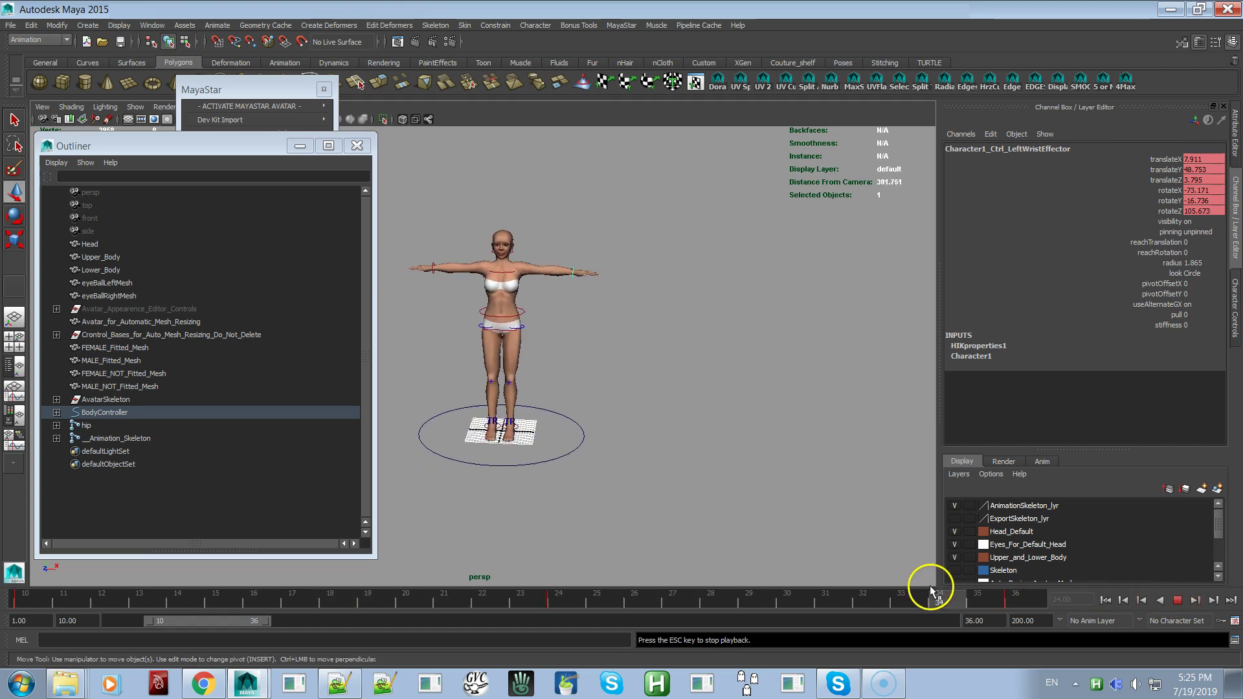
{"action": "left_click", "coordinate": [1178, 601]}
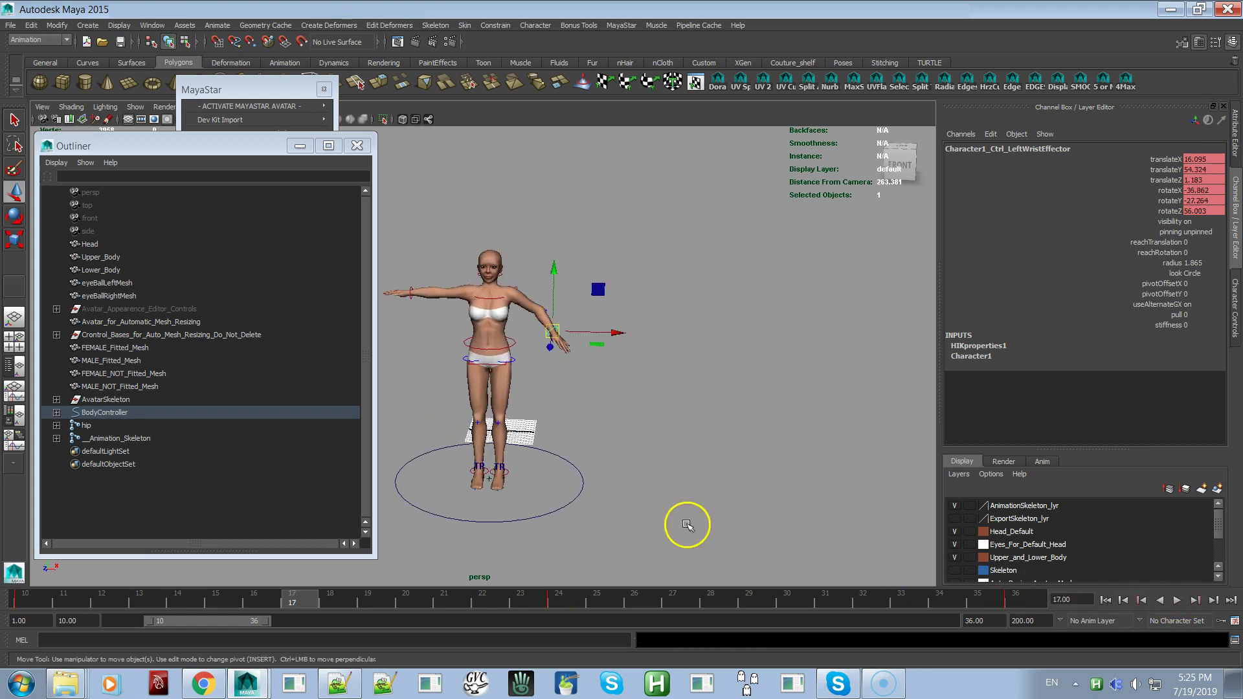
Step: Try raising BodyController and tilting it about its Z axis at frame 17, undoing each change
{"action": "left_click_drag", "start_coordinate": [559, 493], "coordinate": [564, 538]}
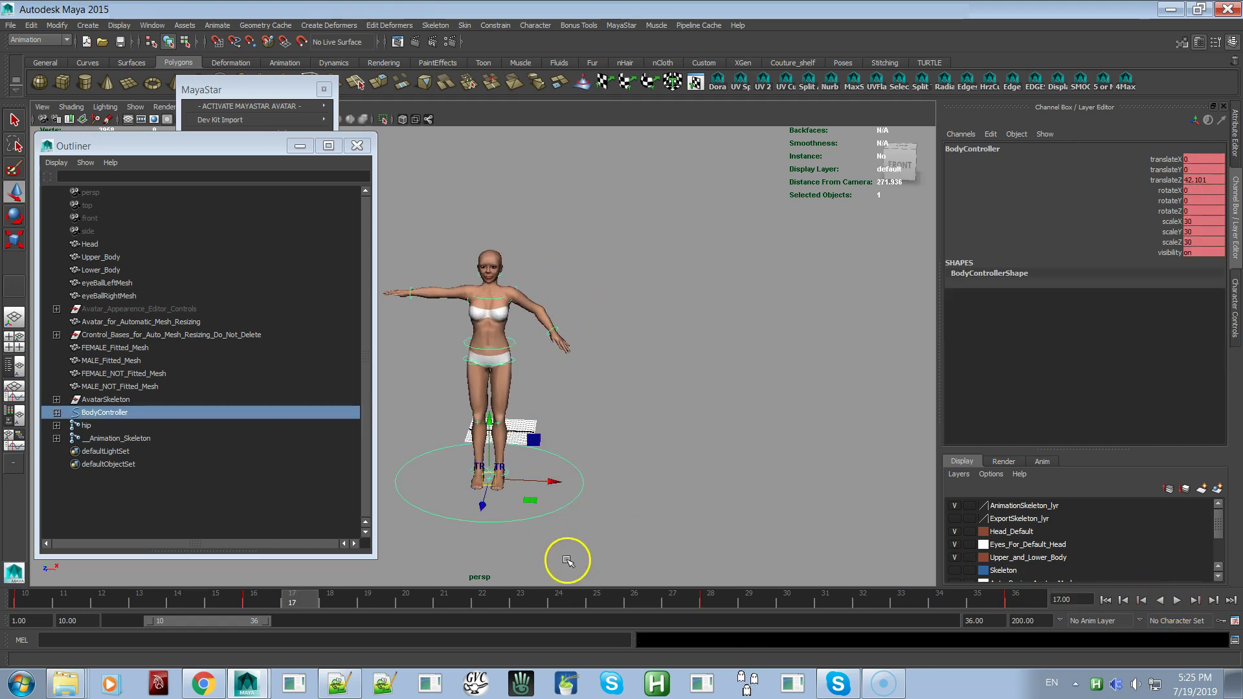
{"action": "left_click_drag", "start_coordinate": [490, 422], "coordinate": [481, 387]}
{"action": "key", "text": "ctrl+z"}
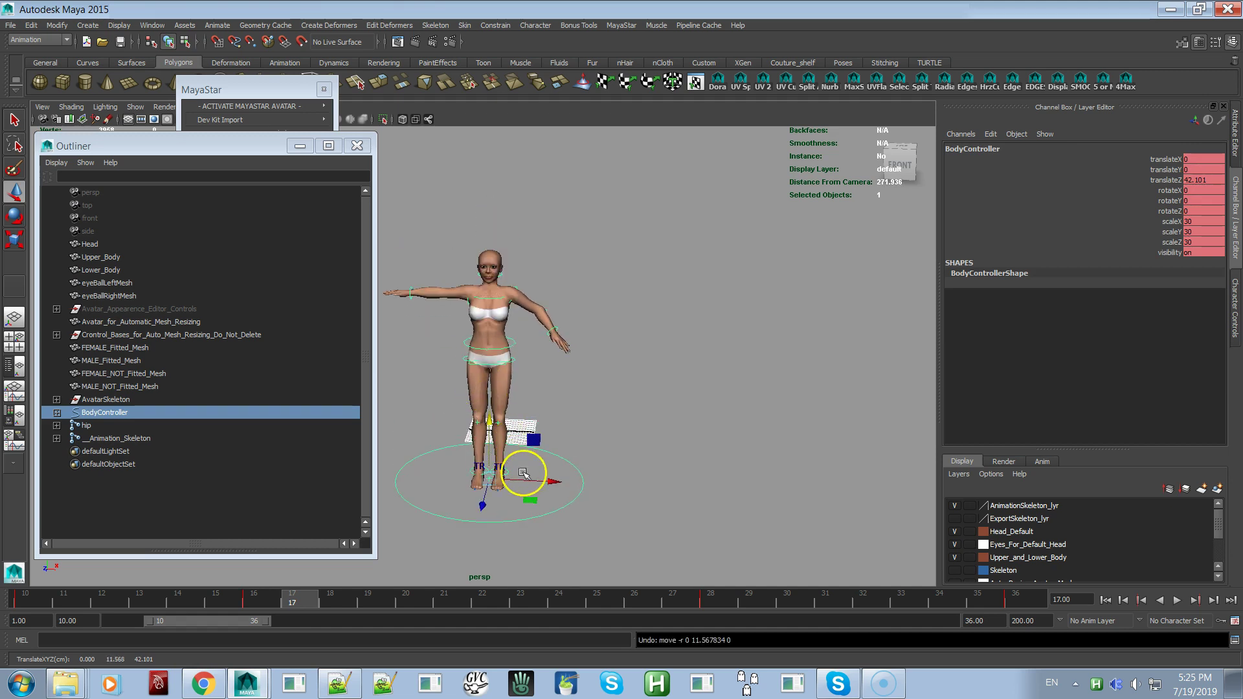
{"action": "key", "text": "e"}
{"action": "left_click_drag", "start_coordinate": [518, 433], "coordinate": [542, 455]}
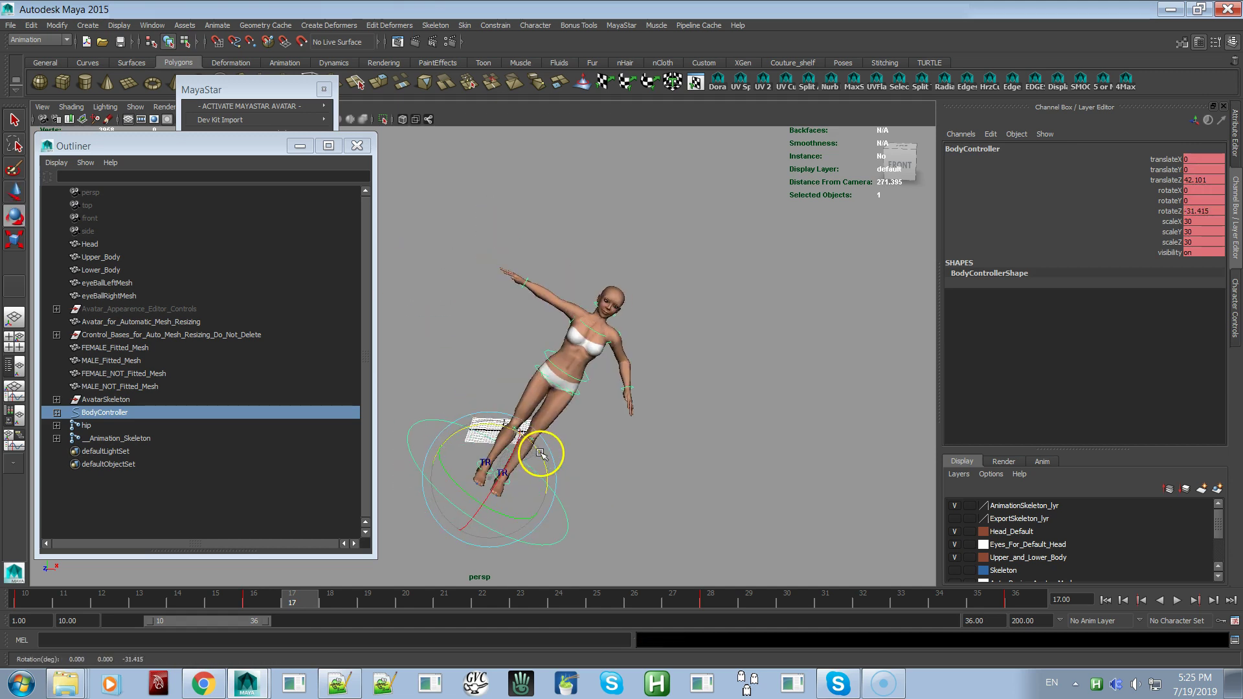
{"action": "key", "text": "ctrl+z"}
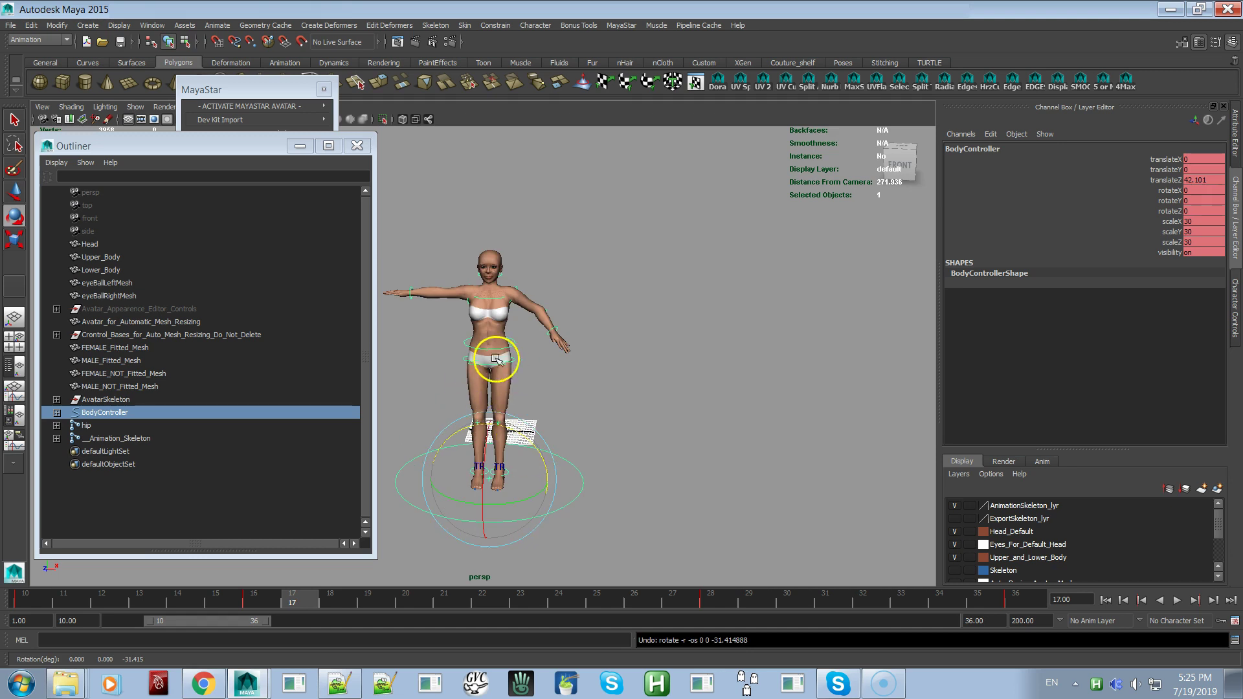
Step: Open MayaStar's BVH Export 1.5 and move its window clear of the avatar
{"action": "left_click_drag", "start_coordinate": [633, 403], "coordinate": [703, 405], "text": "alt"}
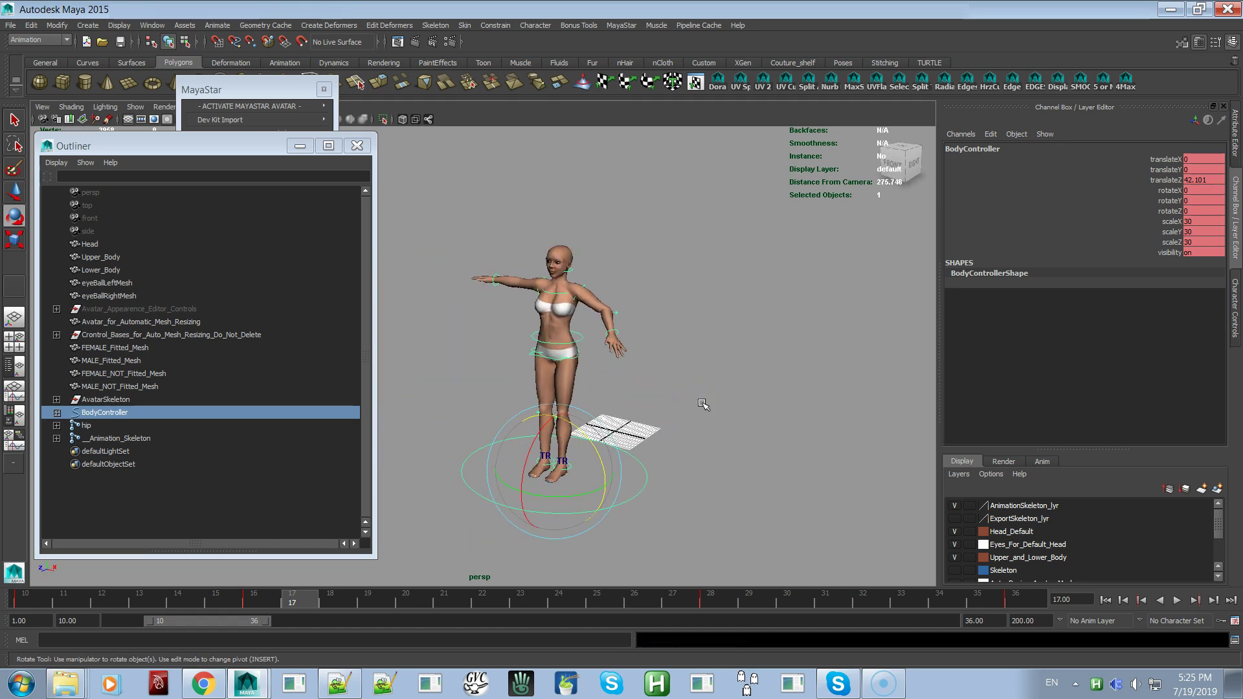
{"action": "left_click", "coordinate": [250, 87]}
{"action": "mouse_move", "coordinate": [271, 107]}
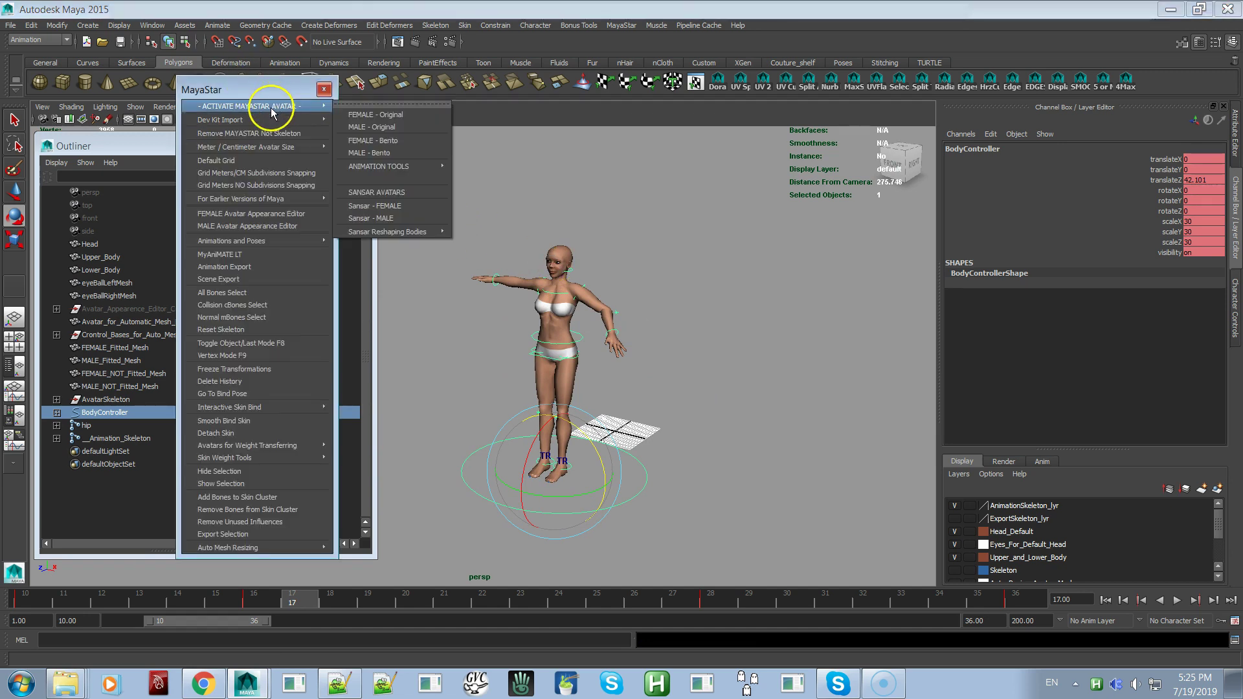
{"action": "mouse_move", "coordinate": [433, 165]}
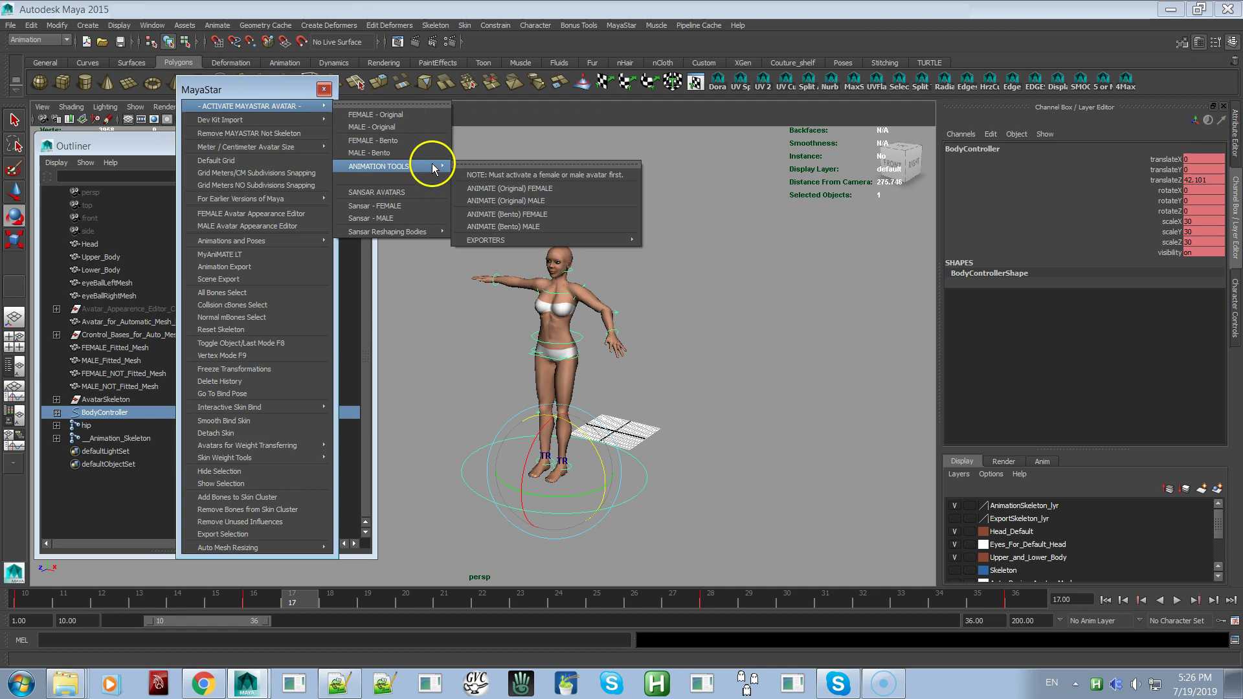
{"action": "mouse_move", "coordinate": [617, 241]}
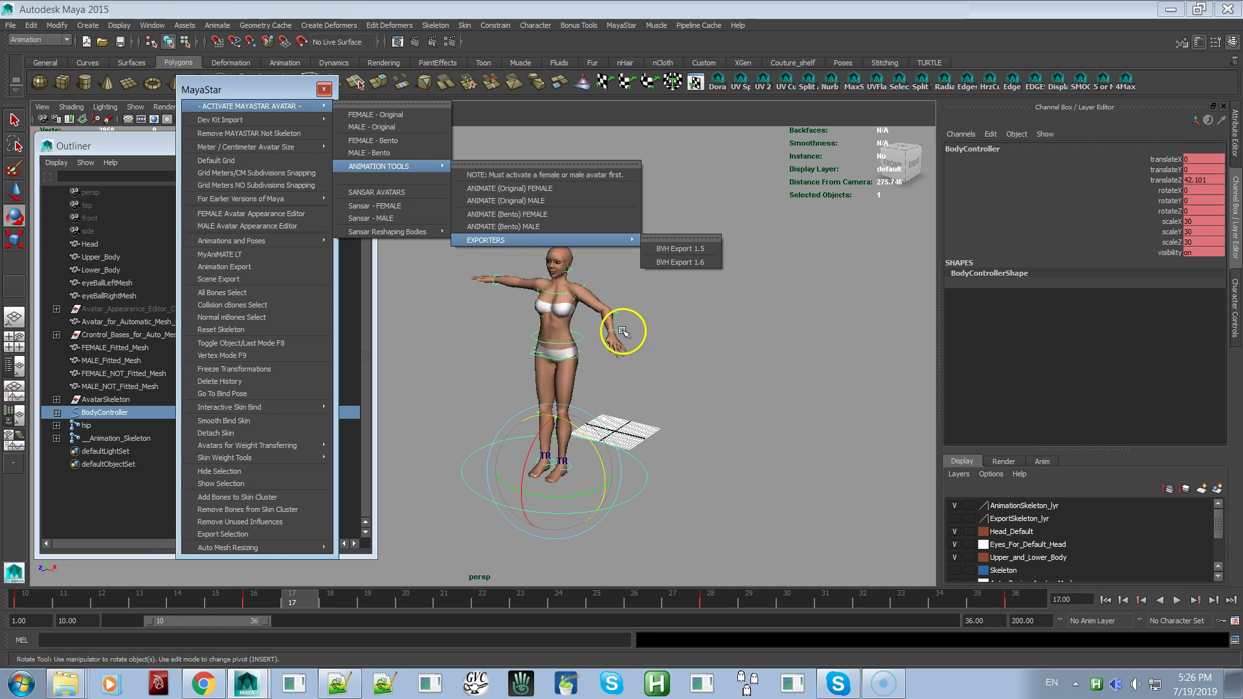
{"action": "left_click", "coordinate": [702, 250]}
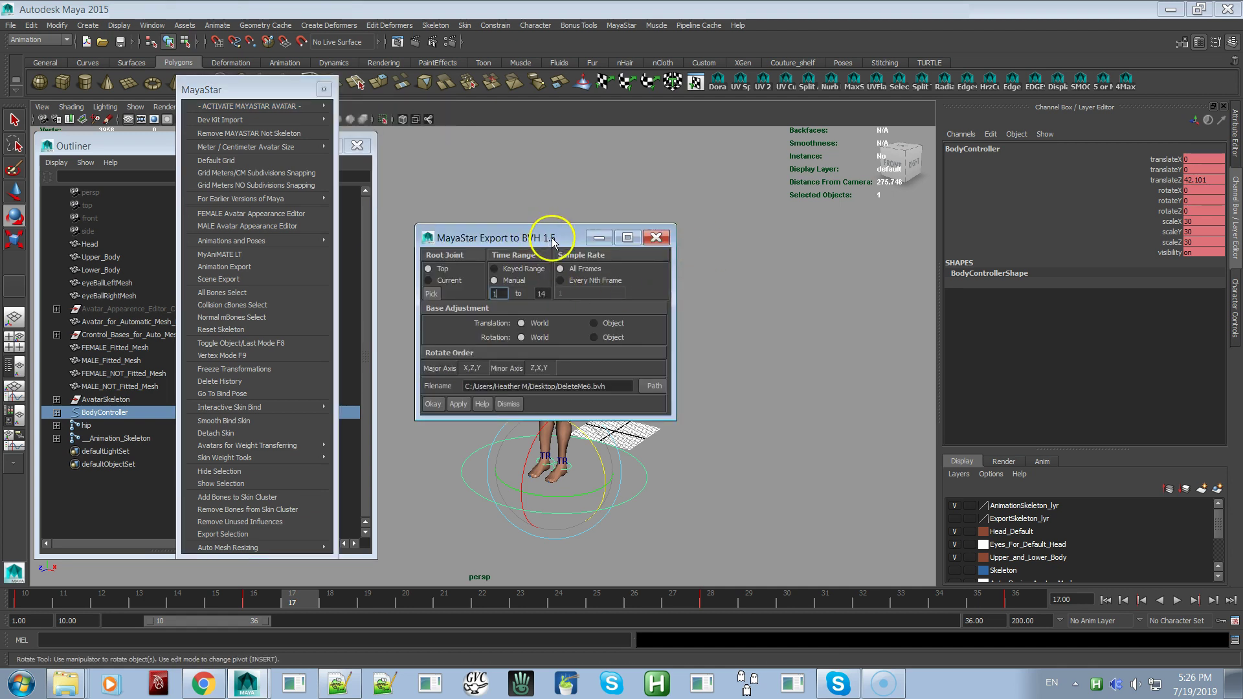
{"action": "left_click_drag", "start_coordinate": [554, 241], "coordinate": [783, 193]}
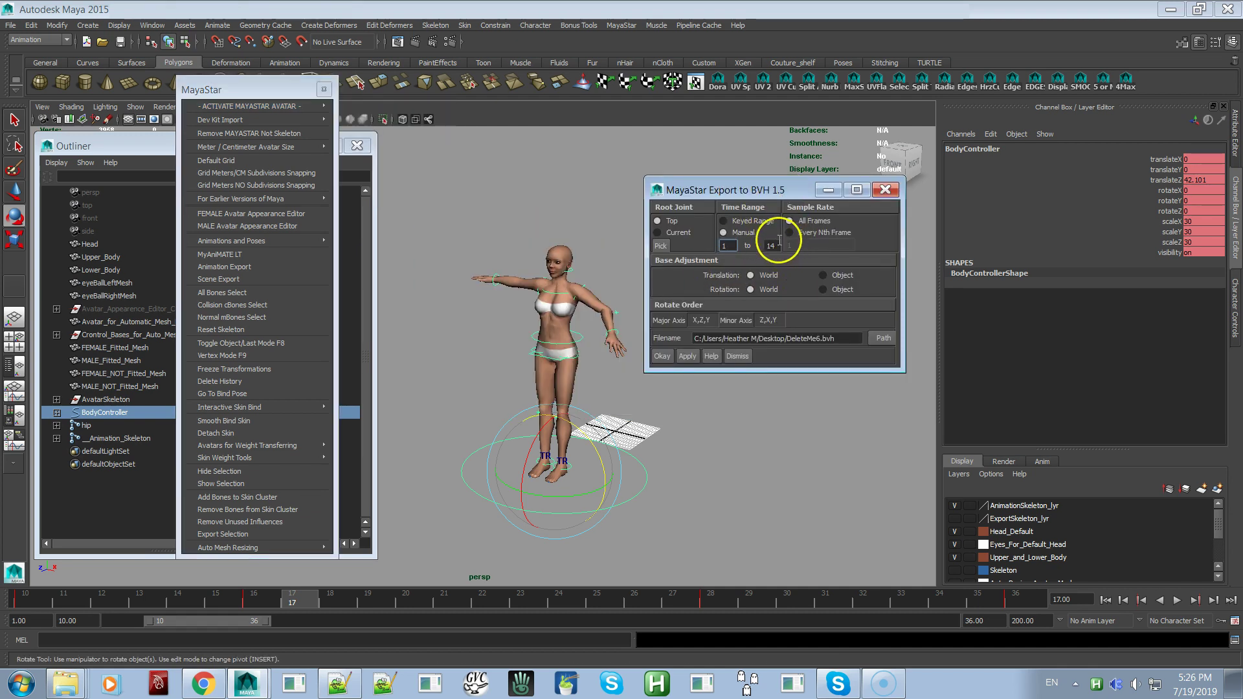
Step: Export frames 10 to 36 to DeleteMe6.bvh with a manual time range and all frames sampled
{"action": "type", "text": "10"}
{"action": "key", "text": "Tab"}
{"action": "type", "text": "36"}
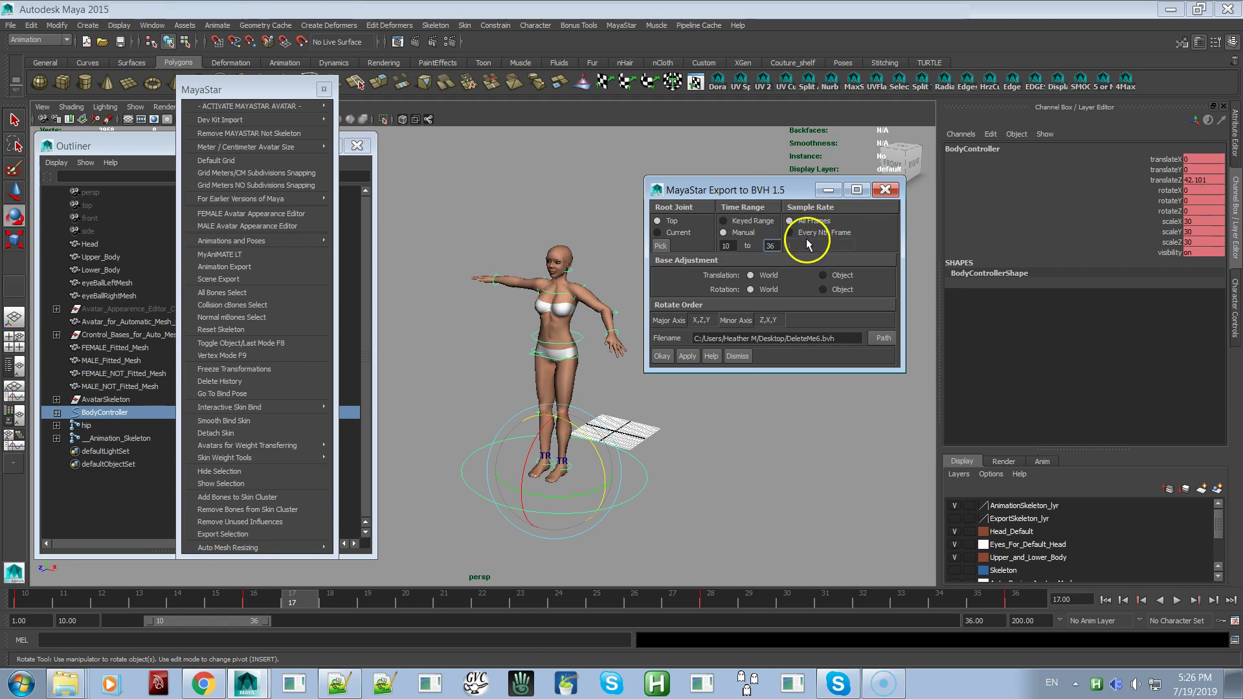
{"action": "left_click", "coordinate": [791, 231]}
{"action": "left_click", "coordinate": [792, 222]}
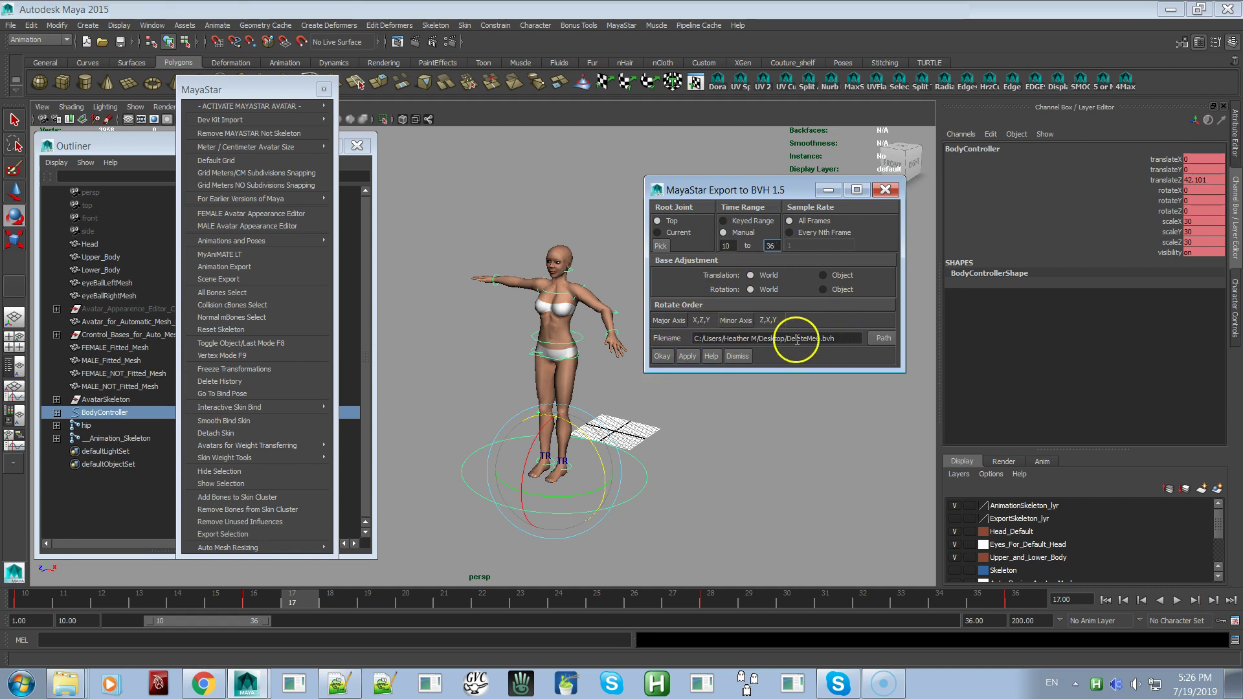
{"action": "left_click", "coordinate": [661, 356]}
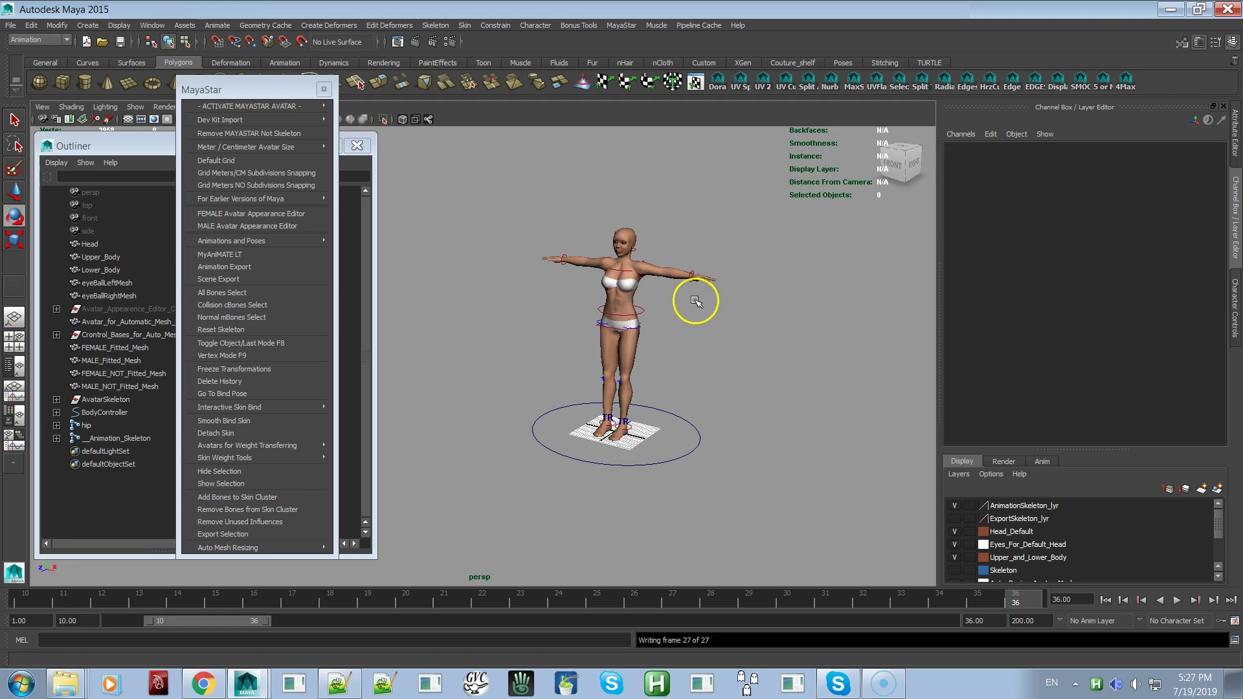
Step: Bend the avatar's left arm by moving the left wrist effector in front of the torso, to about X 13.7, Y 56.8, Z 7.5
{"action": "scroll", "coordinate": [706, 310], "scroll_direction": "up", "scroll_amount": 4}
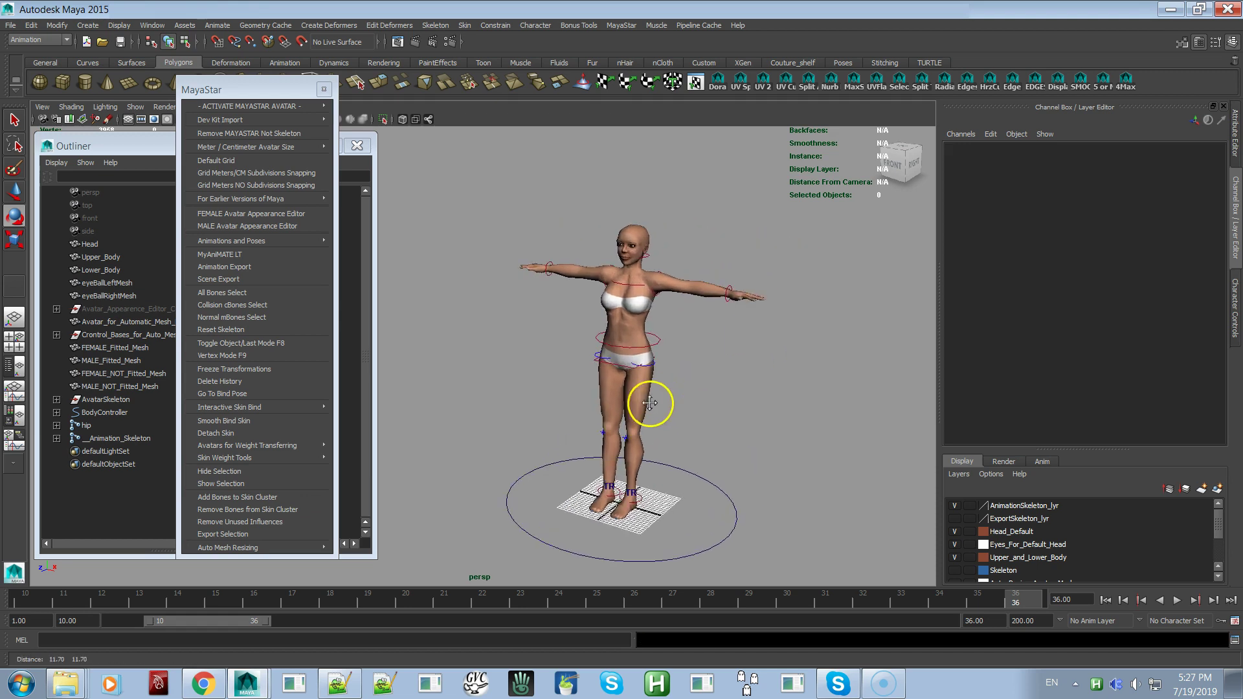
{"action": "left_click", "coordinate": [725, 304]}
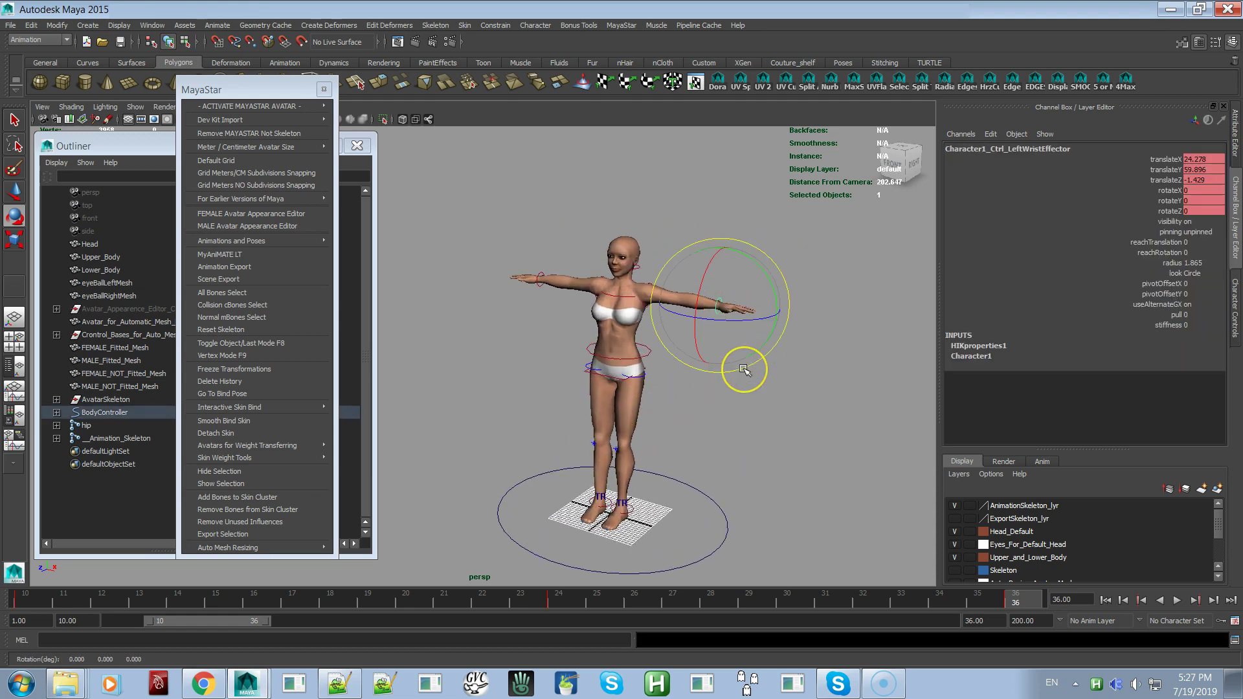
{"action": "key", "text": "w"}
{"action": "left_click_drag", "start_coordinate": [716, 300], "coordinate": [669, 332]}
{"action": "scroll", "coordinate": [699, 350], "scroll_direction": "up", "scroll_amount": 5}
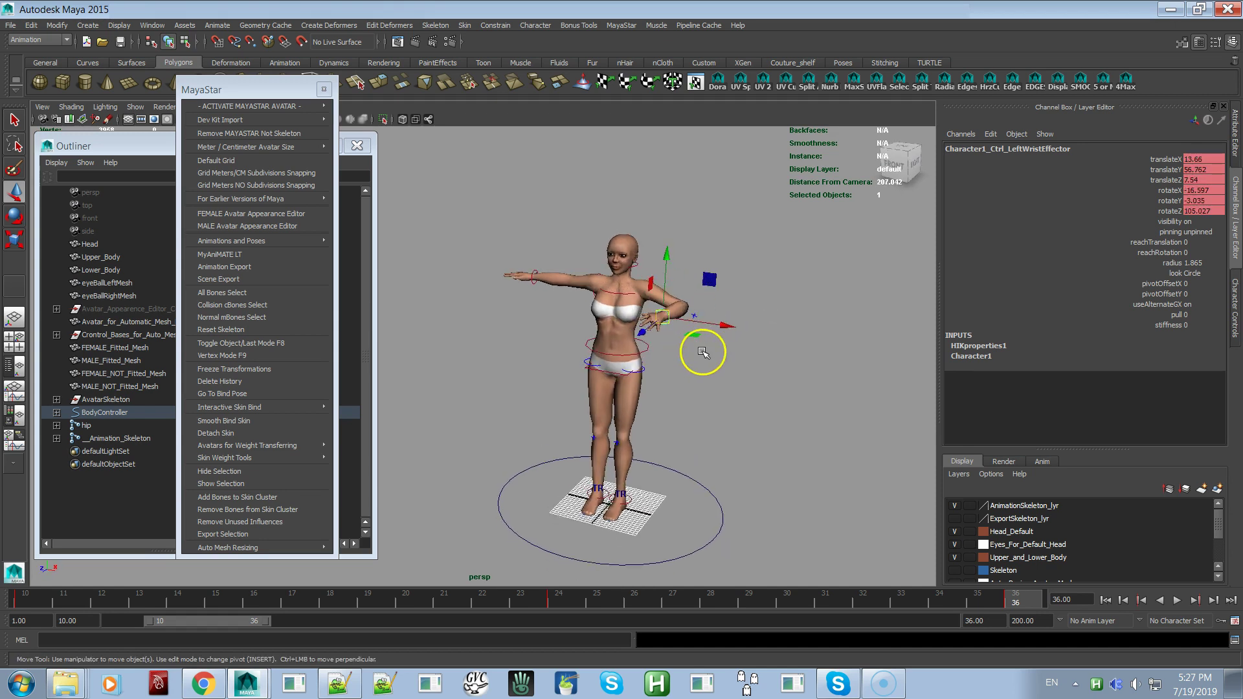
{"action": "middle_click_drag", "start_coordinate": [746, 396], "coordinate": [752, 455], "text": "alt"}
{"action": "scroll", "coordinate": [743, 393], "scroll_direction": "up", "scroll_amount": 2}
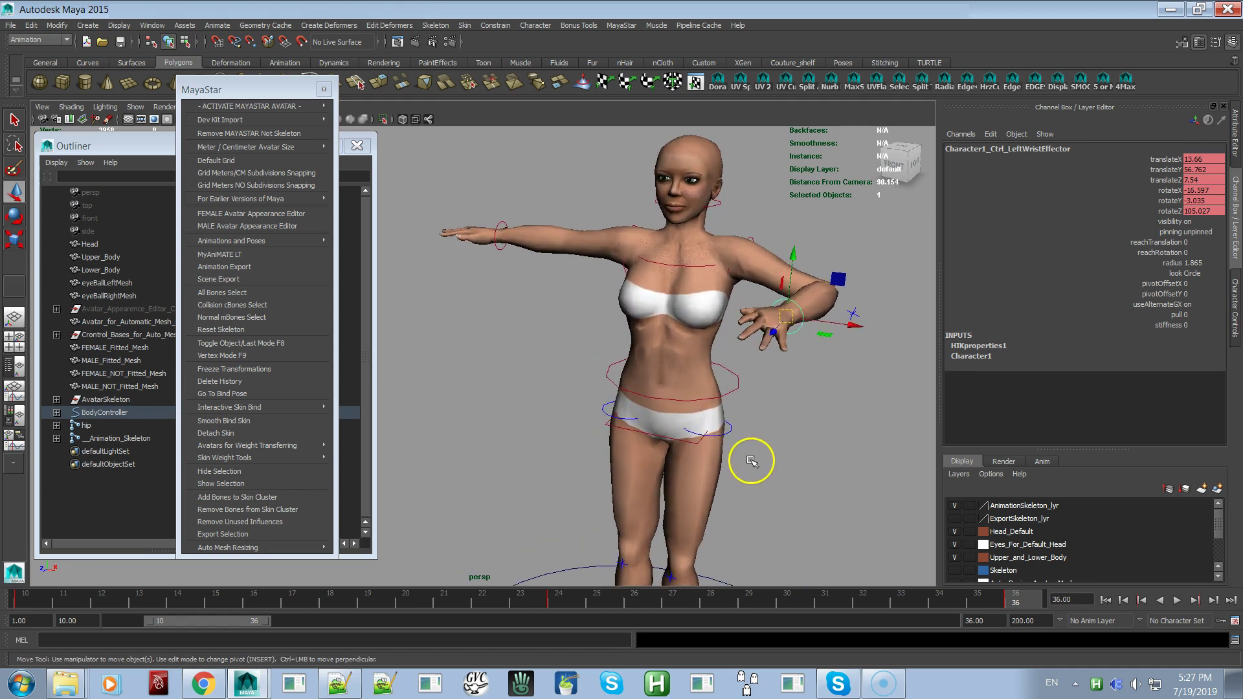
Step: Reselect the left wrist effector and refine its position to about X 12.8, Y 56.6, Z 8.1
{"action": "left_click", "coordinate": [803, 393]}
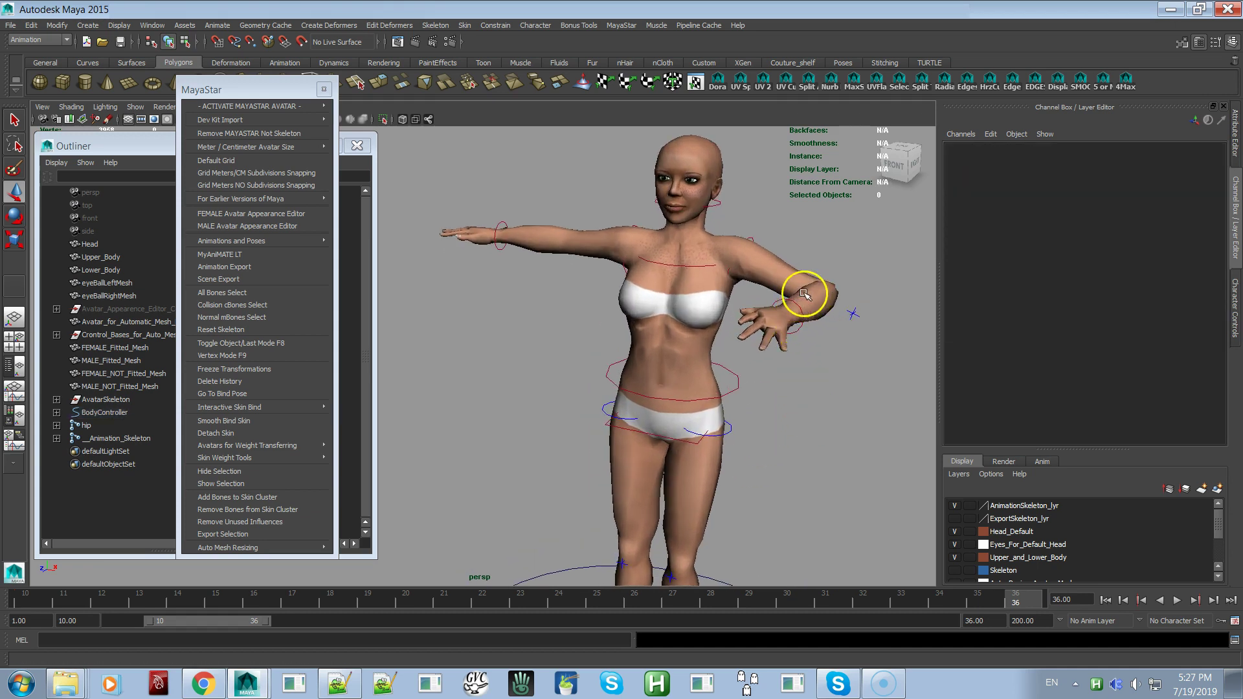
{"action": "left_click", "coordinate": [792, 299]}
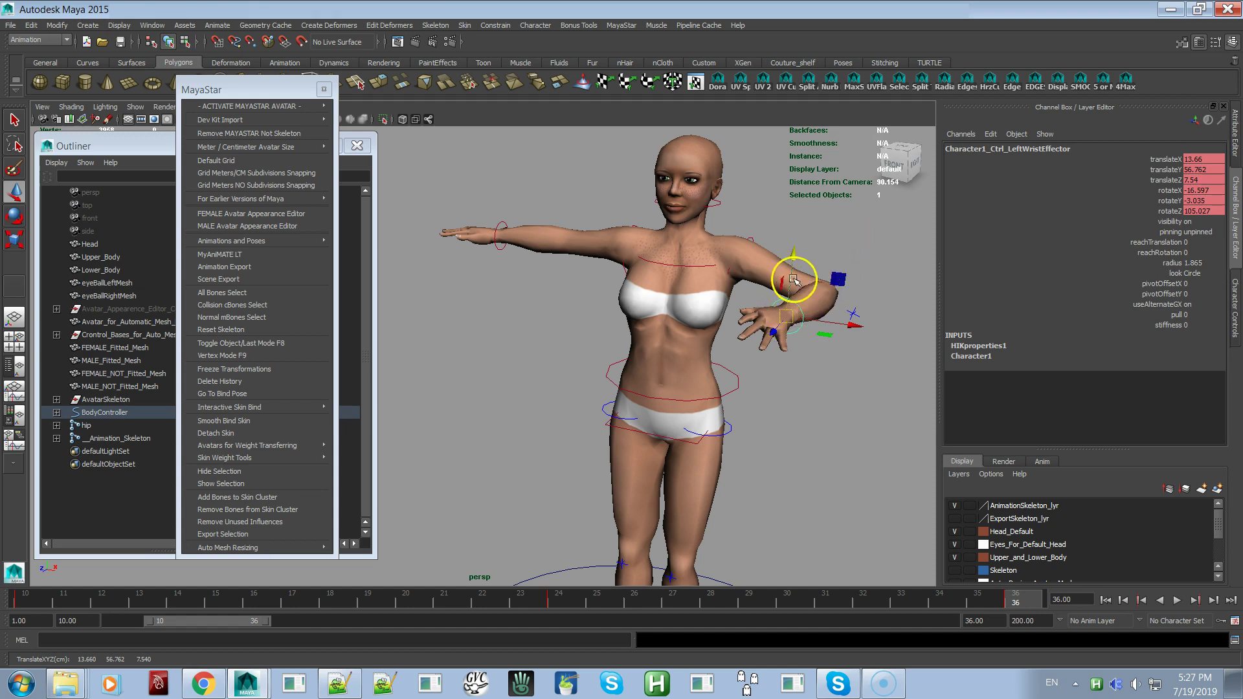
{"action": "left_click_drag", "start_coordinate": [788, 316], "coordinate": [802, 338]}
{"action": "left_click_drag", "start_coordinate": [758, 293], "coordinate": [781, 345]}
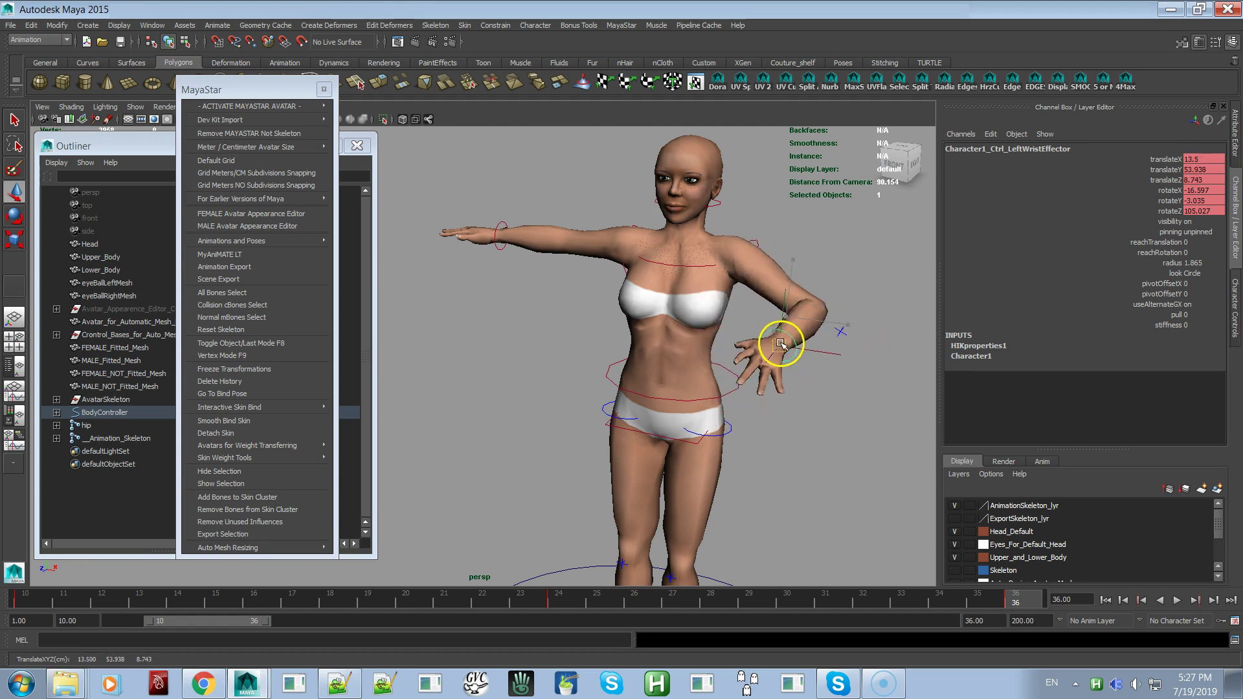
{"action": "mouse_move", "coordinate": [806, 334]}
{"action": "right_mouse_down", "text": "alt"}
{"action": "mouse_move", "coordinate": [811, 397]}
{"action": "mouse_move", "coordinate": [741, 431]}
{"action": "mouse_move", "coordinate": [799, 315]}
{"action": "right_mouse_up", "text": "alt"}
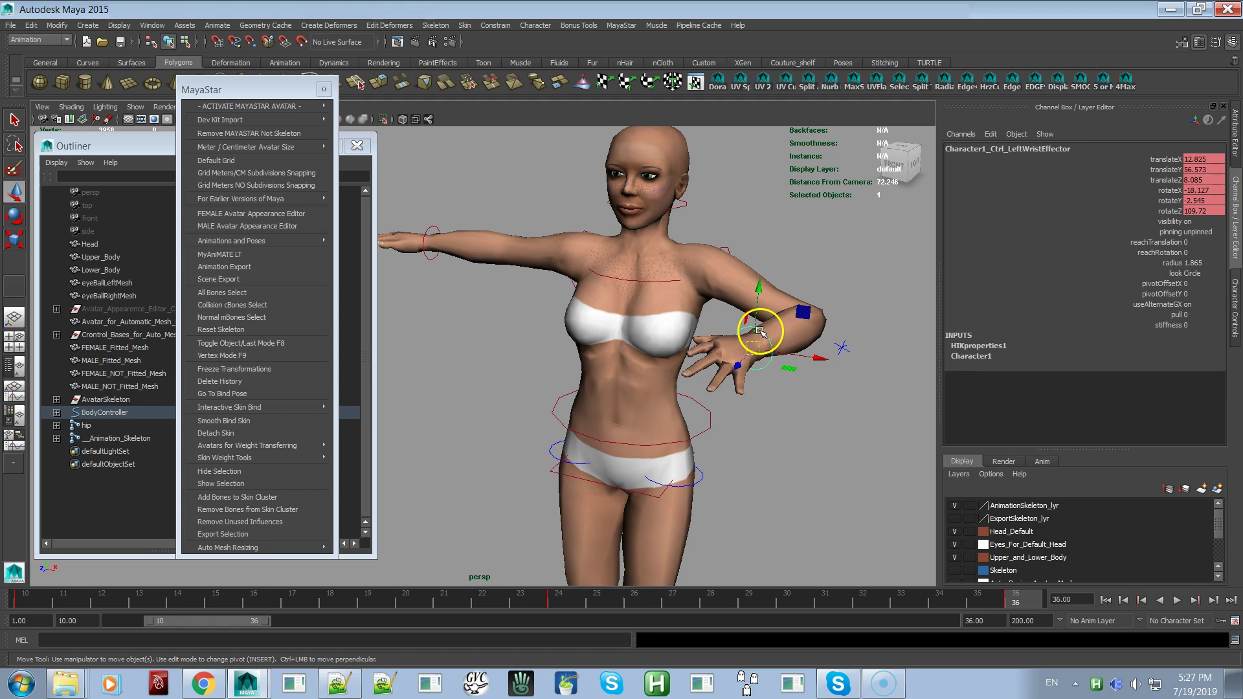
Step: Rotate the left wrist effector to turn the hand, ending at about X -19.5, Y 21.7, Z 101.4 degrees
{"action": "key", "text": "e"}
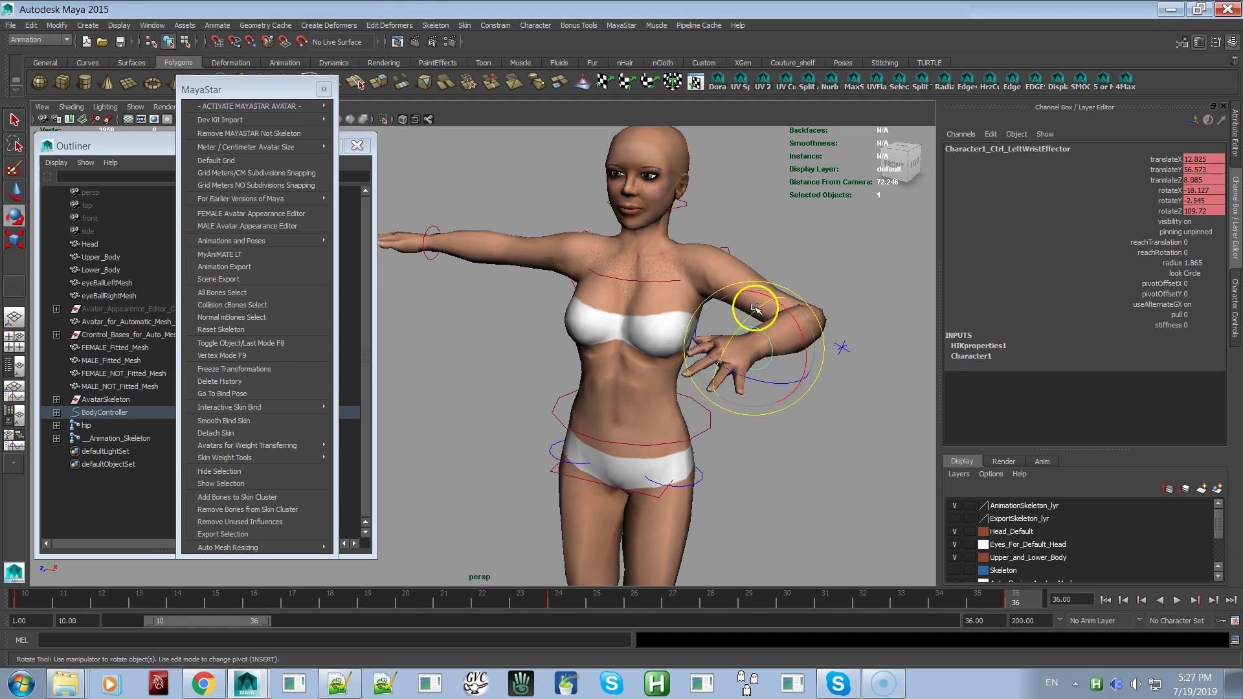
{"action": "left_click_drag", "start_coordinate": [750, 317], "coordinate": [777, 300]}
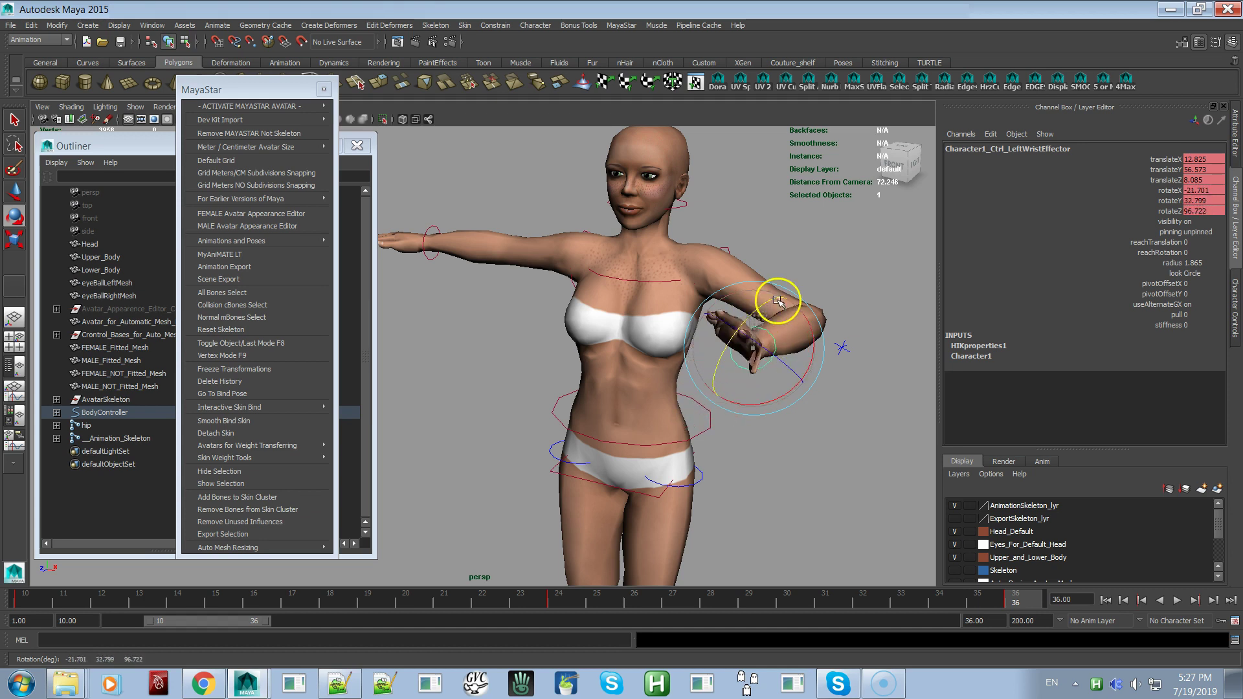
{"action": "left_click_drag", "start_coordinate": [732, 343], "coordinate": [723, 361]}
{"action": "left_click_drag", "start_coordinate": [767, 312], "coordinate": [728, 391]}
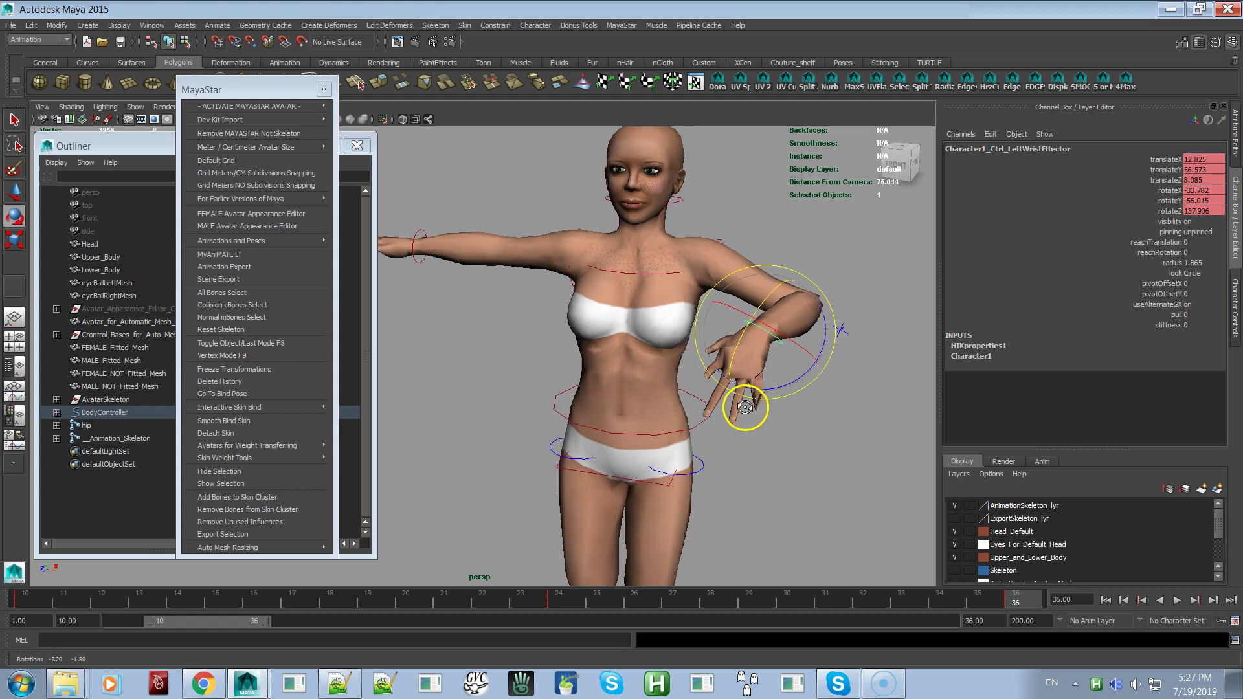
{"action": "key", "text": "ctrl+z"}
{"action": "left_click_drag", "start_coordinate": [764, 318], "coordinate": [782, 251]}
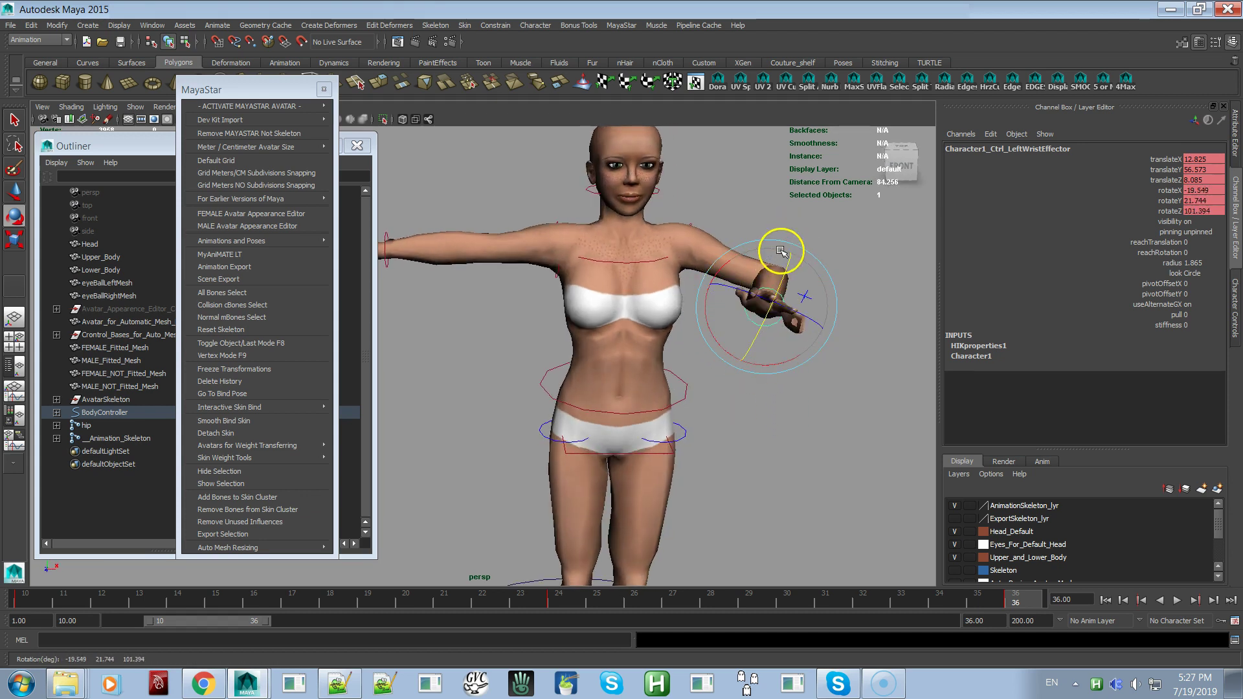
Step: Try out moving and rotating the avatar's head effector, and undo the changes
{"action": "scroll", "coordinate": [778, 397], "scroll_direction": "up", "scroll_amount": 5}
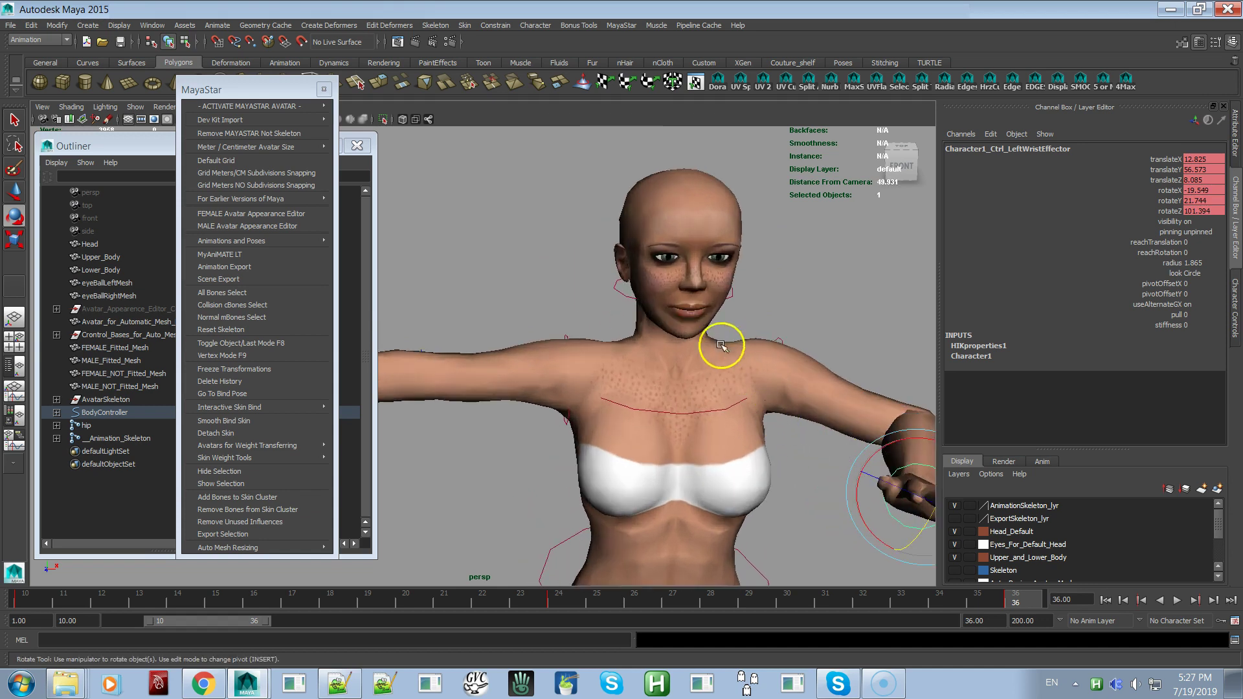
{"action": "left_click", "coordinate": [625, 289]}
{"action": "left_click", "coordinate": [624, 287]}
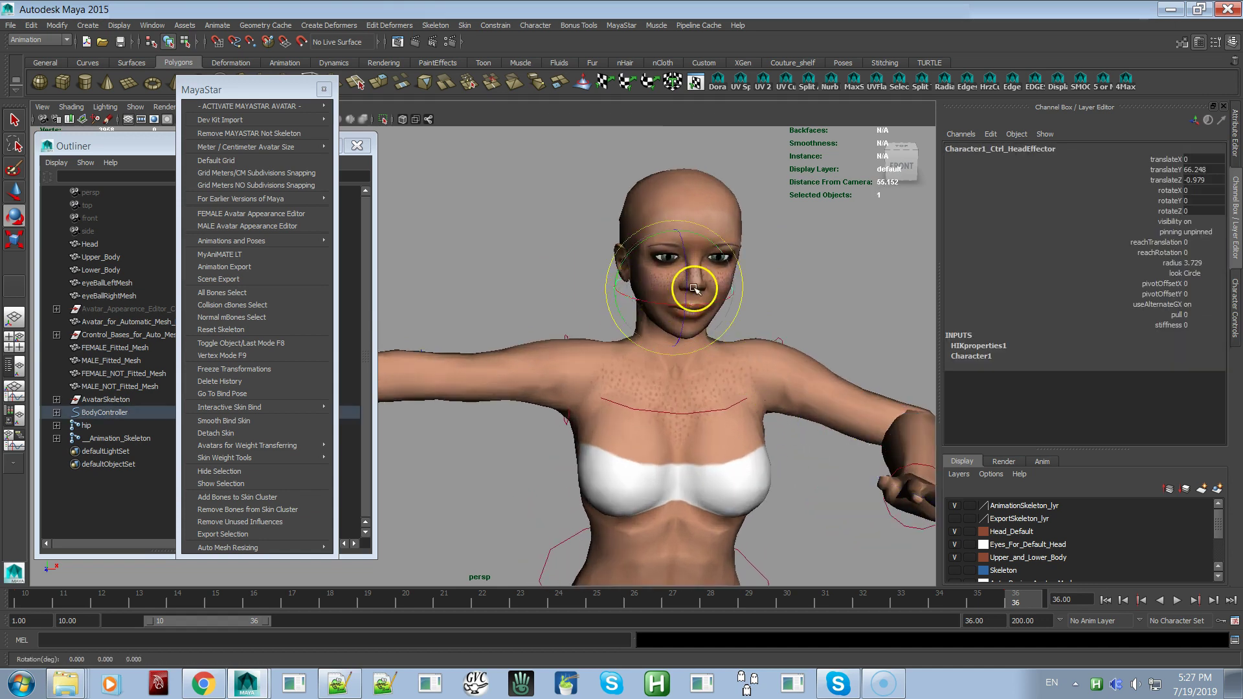
{"action": "key", "text": "w"}
{"action": "mouse_move", "coordinate": [732, 286]}
{"action": "left_mouse_down"}
{"action": "mouse_move", "coordinate": [741, 280]}
{"action": "mouse_move", "coordinate": [710, 285]}
{"action": "left_mouse_up"}
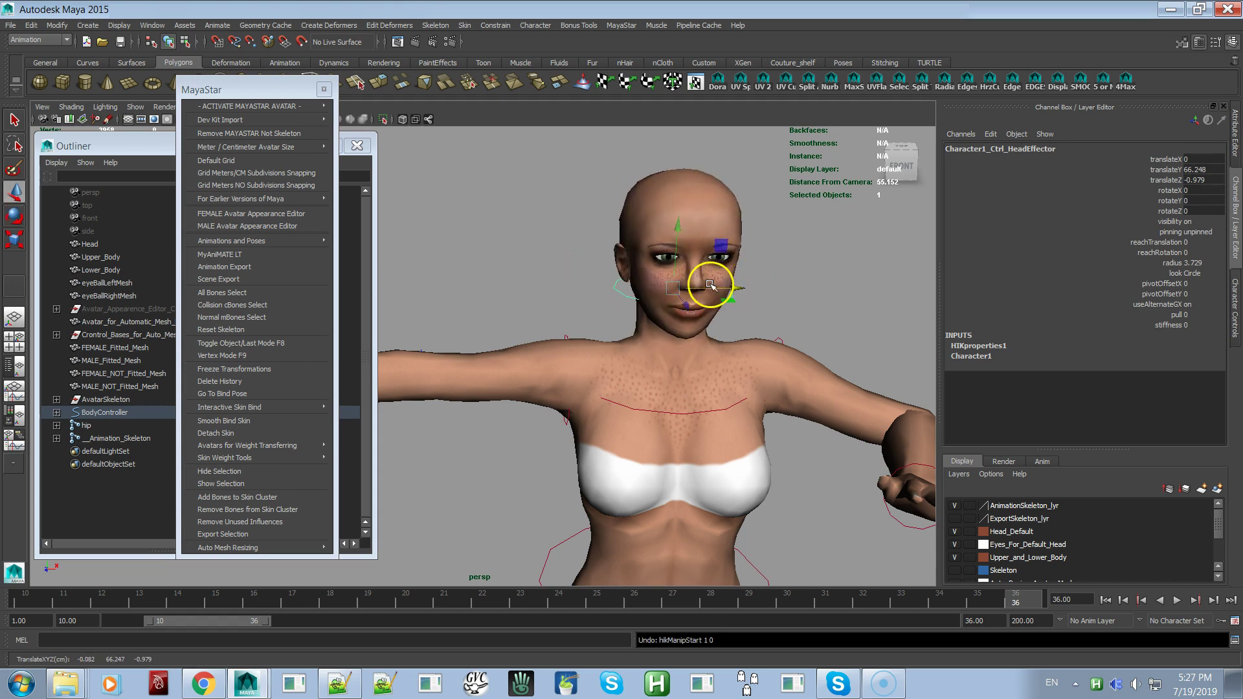
{"action": "key", "text": "e"}
{"action": "left_click_drag", "start_coordinate": [649, 237], "coordinate": [635, 280]}
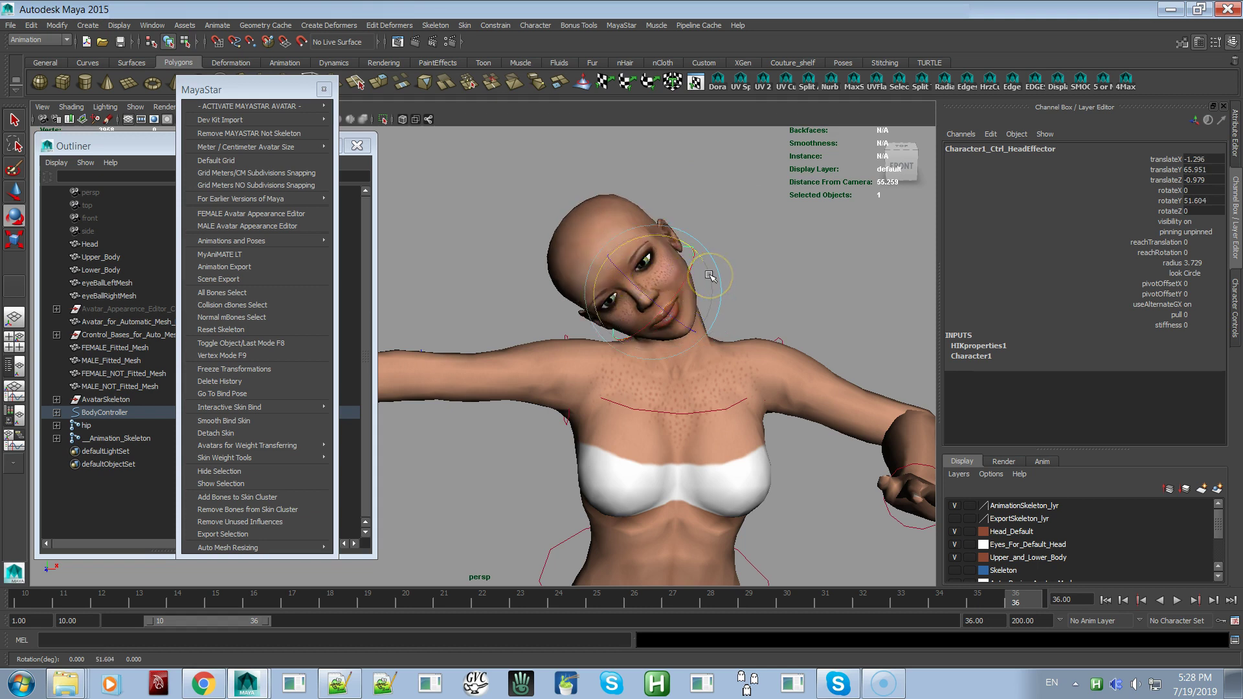
{"action": "key", "text": "w"}
{"action": "left_click_drag", "start_coordinate": [711, 292], "coordinate": [742, 278]}
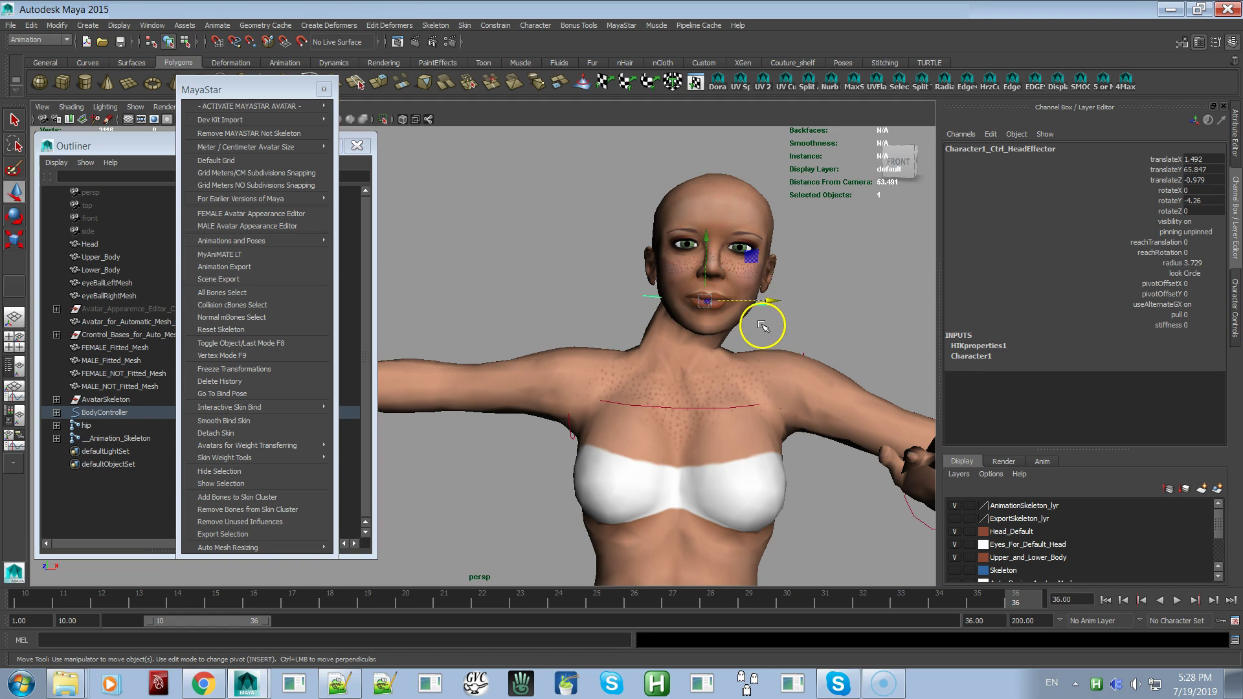
{"action": "key", "text": "ctrl+z"}
{"action": "key", "text": "ctrl+z"}
Step: Clear the selection of the head effector
{"action": "scroll", "coordinate": [654, 337], "scroll_direction": "down", "scroll_amount": 5}
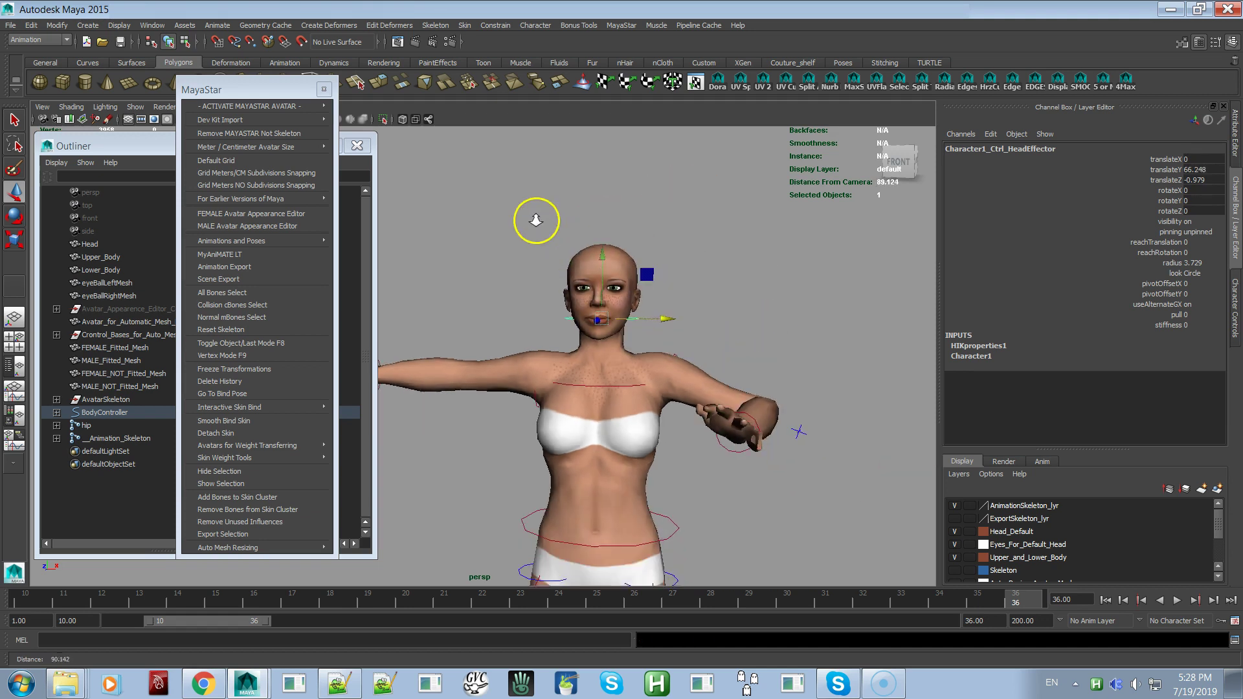
{"action": "middle_click_drag", "start_coordinate": [573, 289], "coordinate": [666, 217], "text": "alt"}
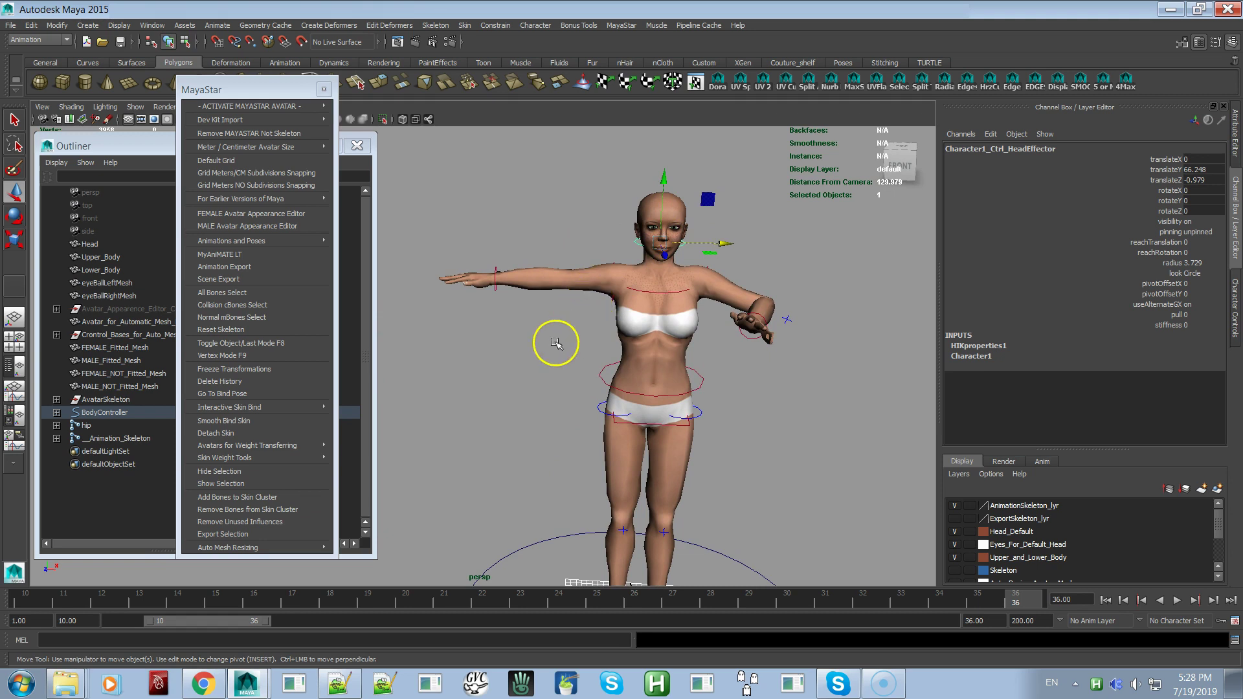
{"action": "scroll", "coordinate": [507, 324], "scroll_direction": "down", "scroll_amount": 3}
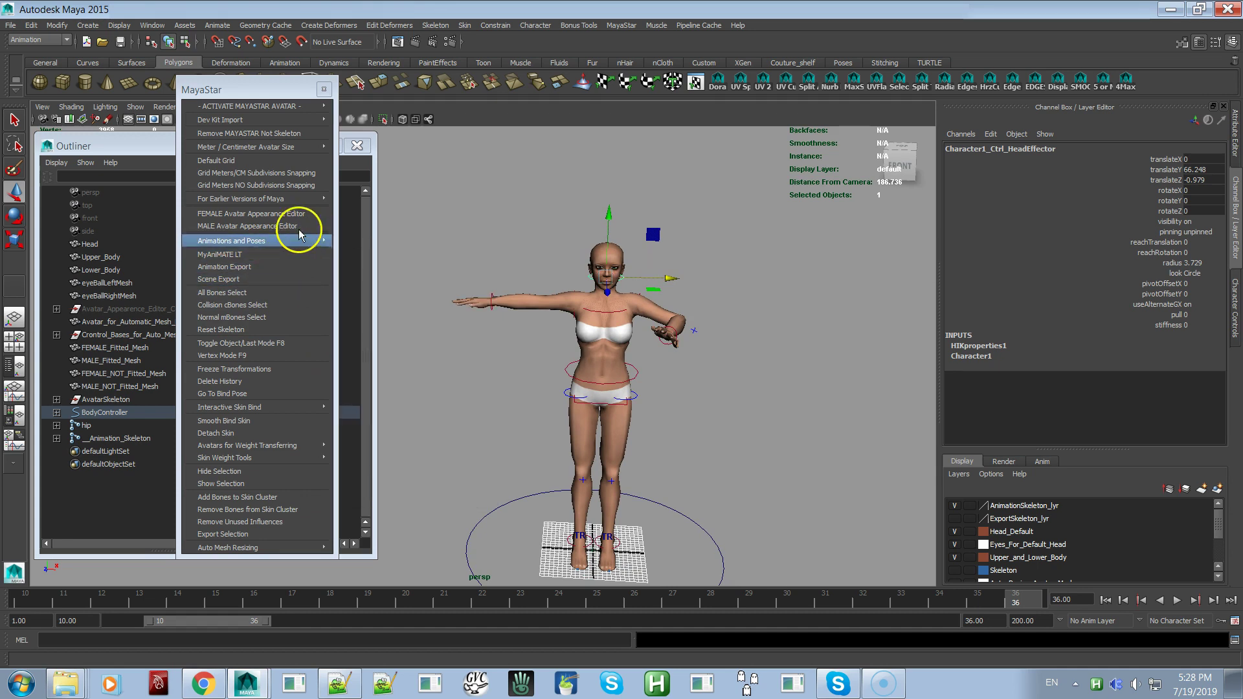
{"action": "mouse_move", "coordinate": [296, 108]}
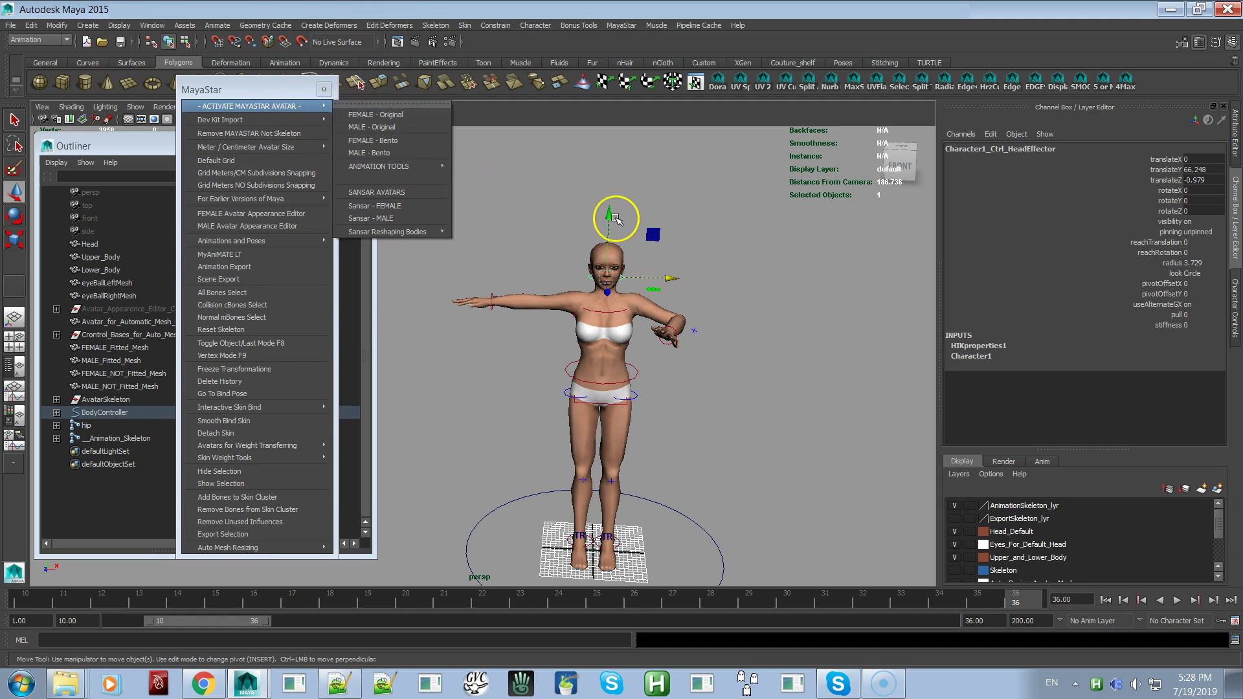
{"action": "left_click", "coordinate": [745, 173]}
{"action": "left_click", "coordinate": [745, 173]}
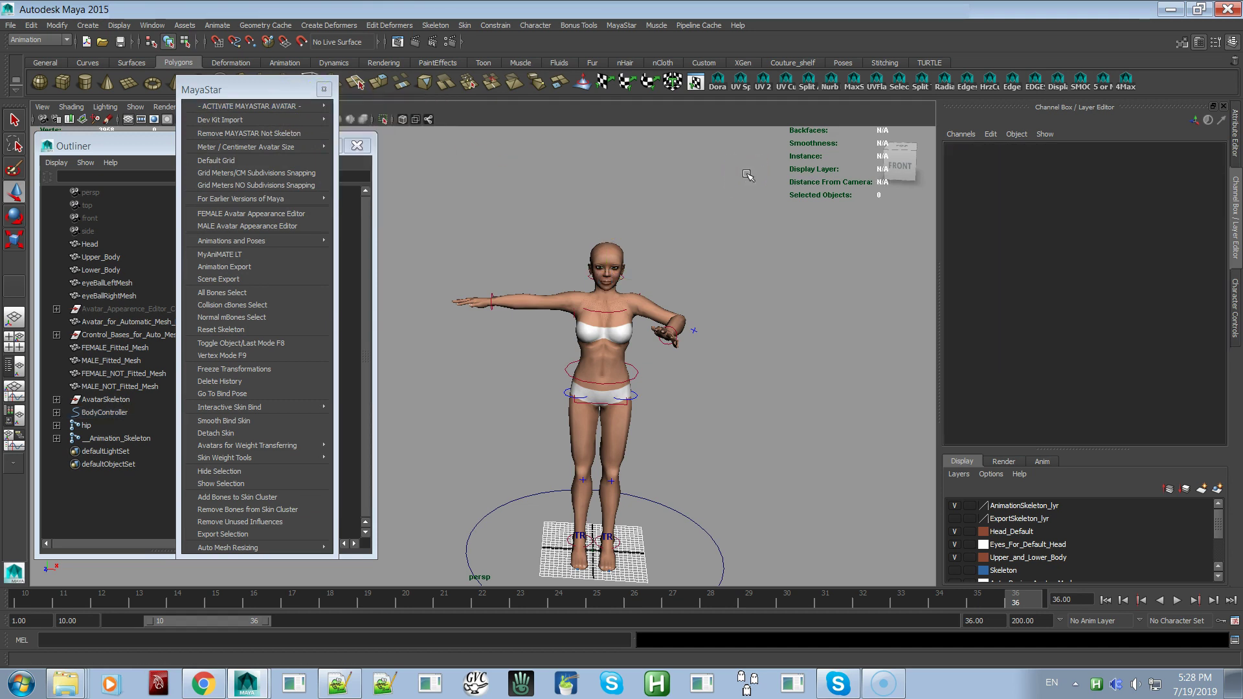